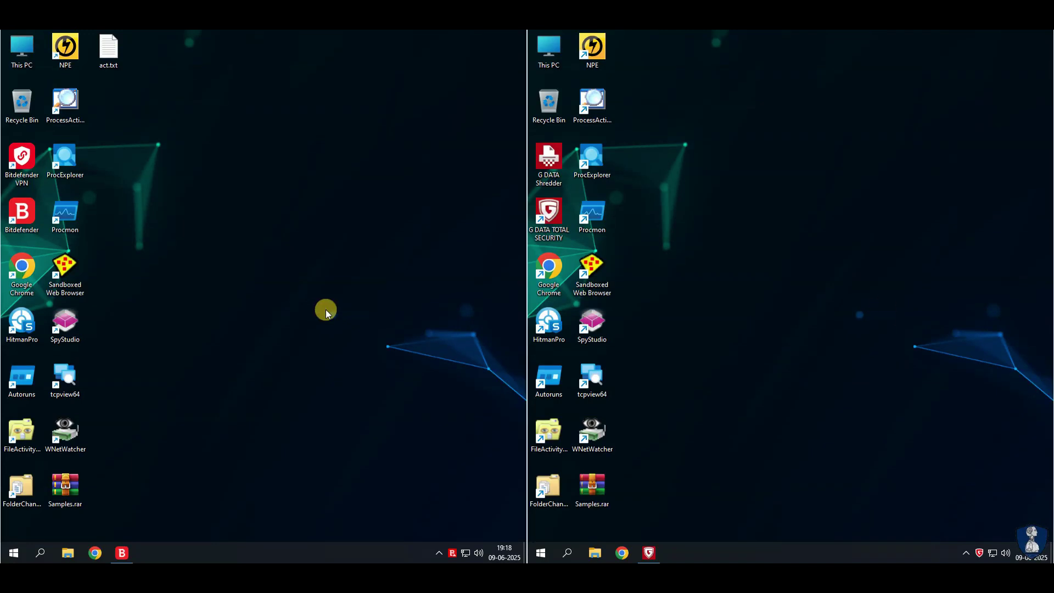
Step: Open the main windows of Bitdefender Total Security and G DATA Total Security
click(122, 552)
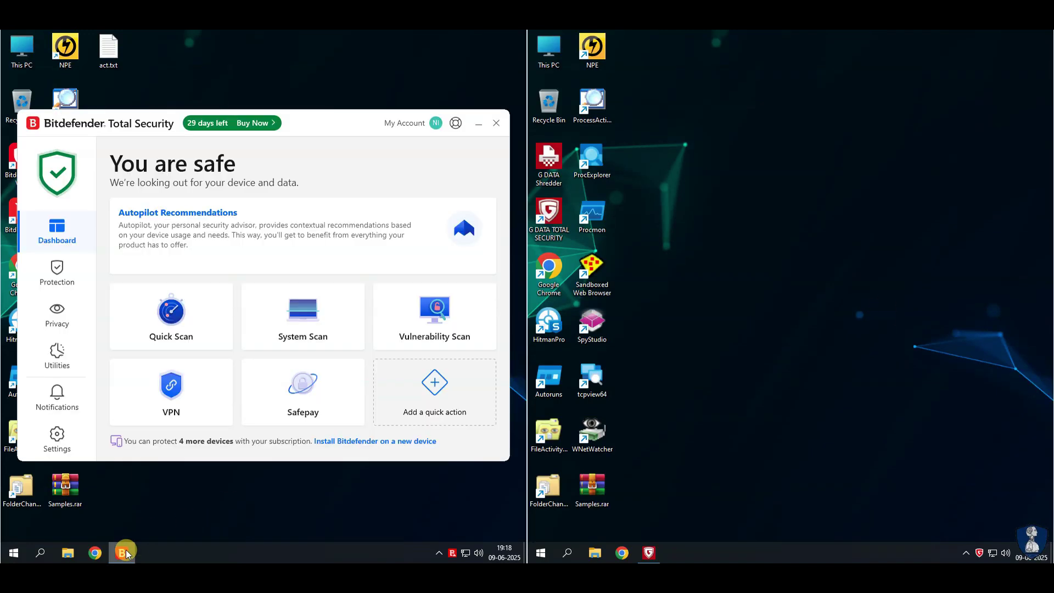
click(655, 541)
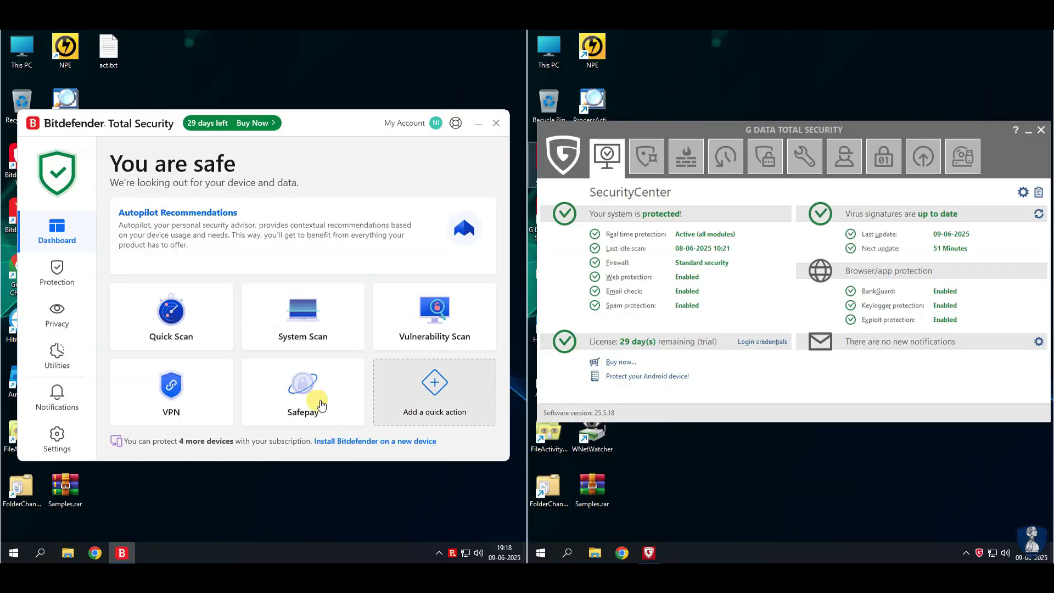
Step: Set Bitdefender's threat action to Move to quarantine in the advanced Antivirus settings
click(58, 280)
click(156, 251)
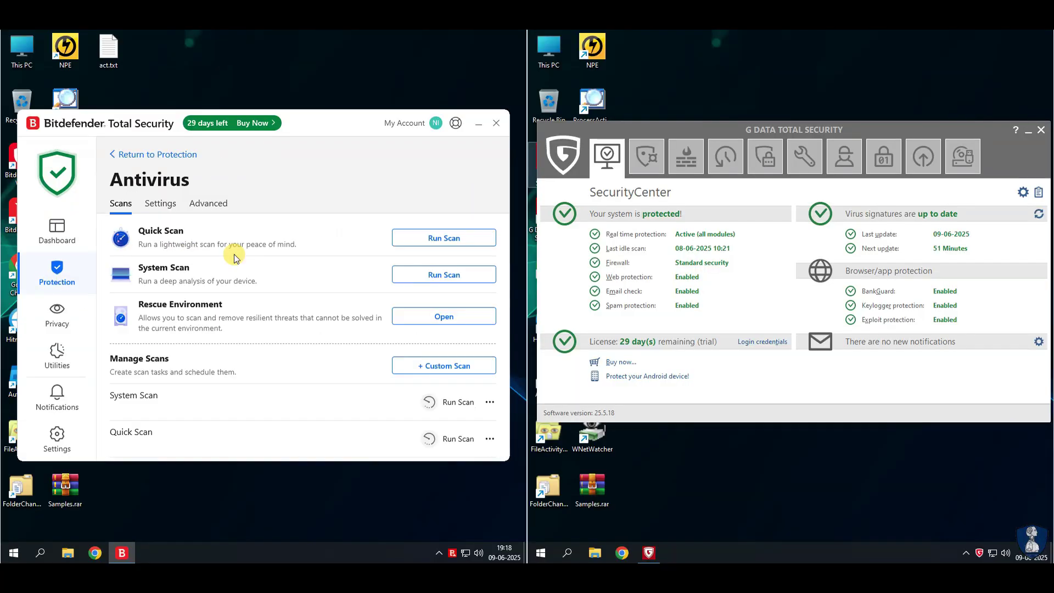
click(154, 204)
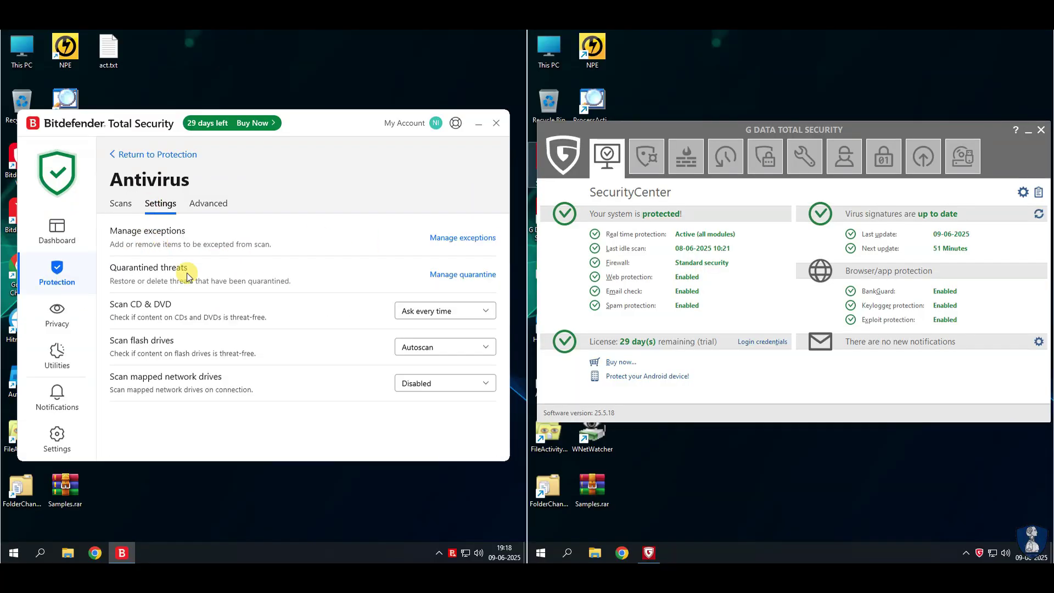
click(198, 212)
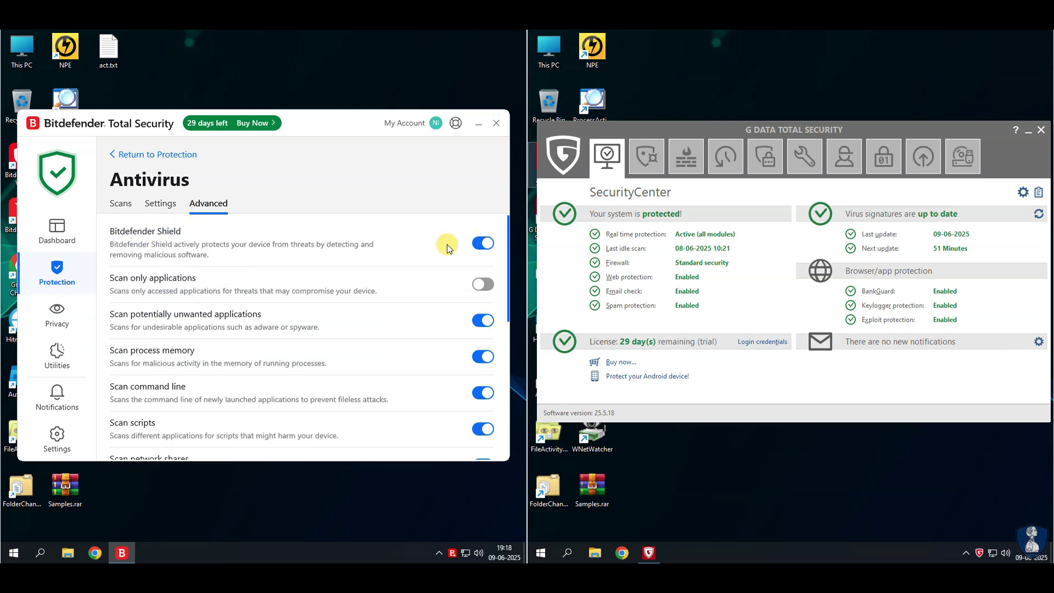
scroll(220, 354, down, 3)
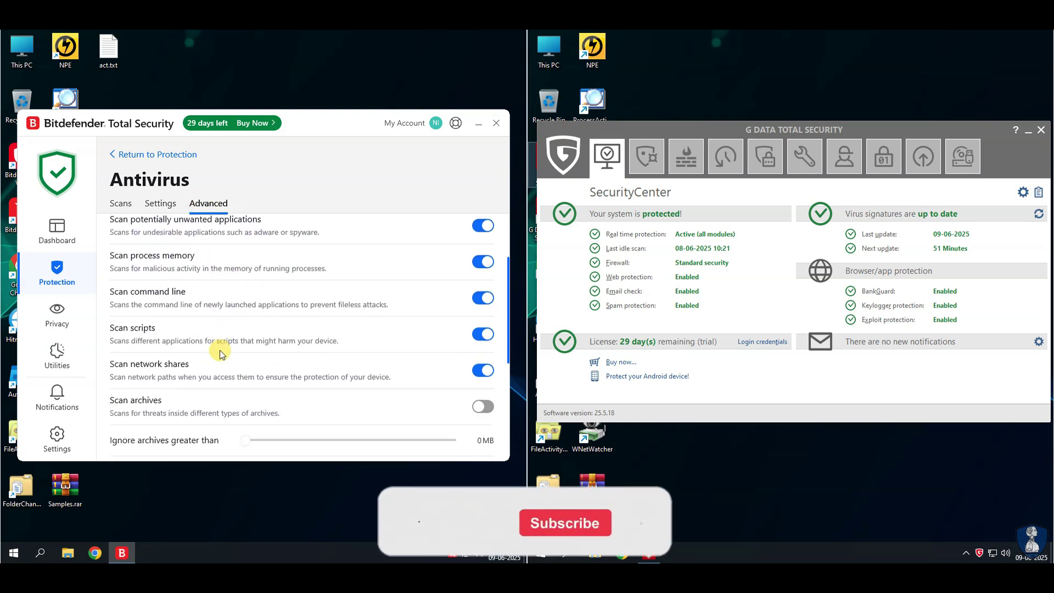
scroll(125, 365, down, 5)
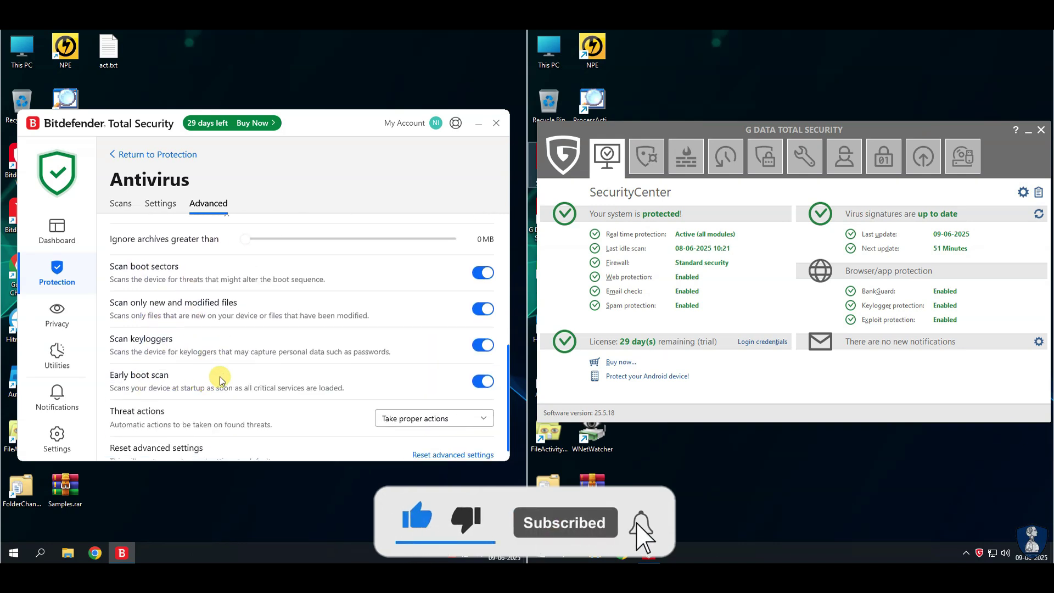
scroll(216, 376, down, 2)
click(373, 391)
click(400, 439)
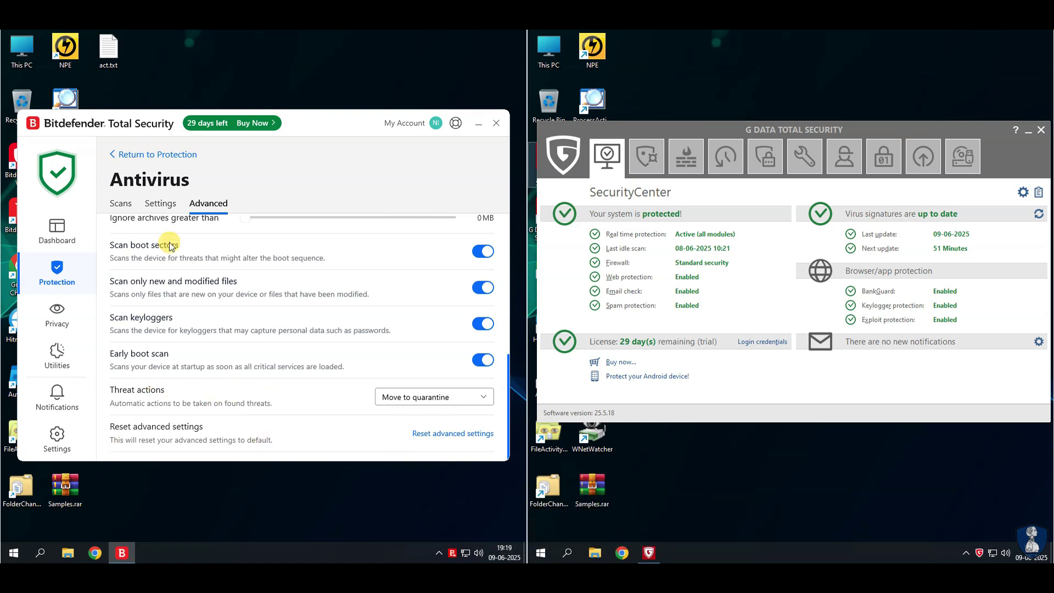
click(125, 155)
Step: Review Bitdefender's Advanced Threat Defense settings and the Vulnerability scan, Wi-Fi Security Advisor and settings pages
click(150, 334)
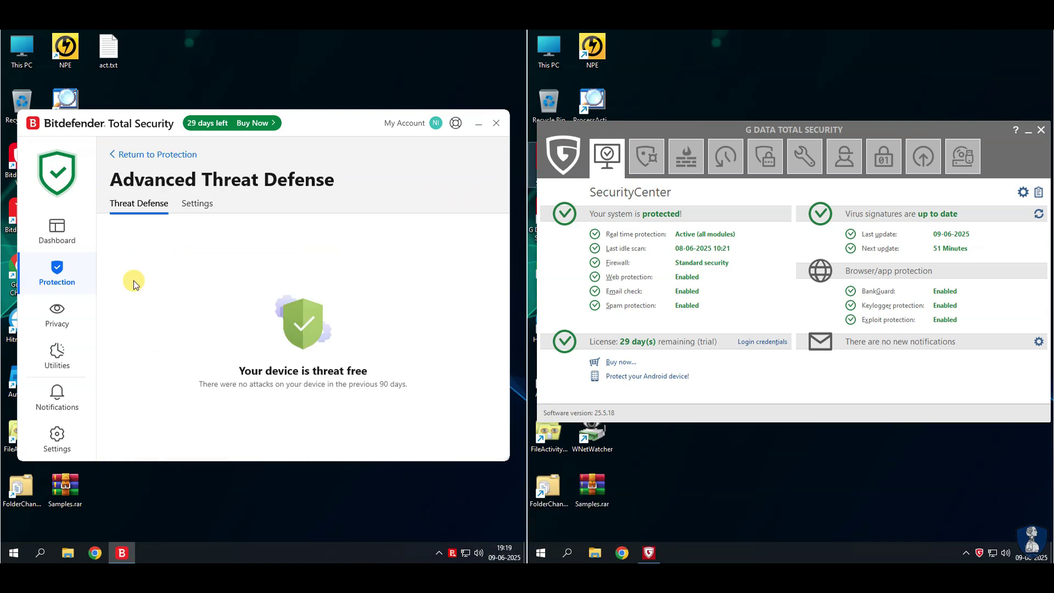
click(186, 205)
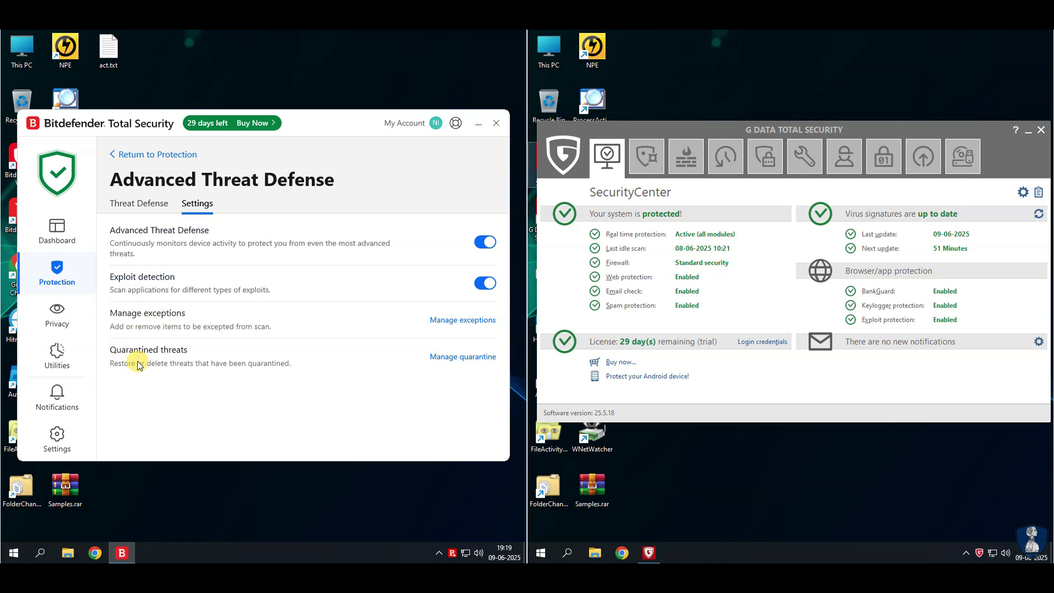
click(134, 154)
scroll(179, 331, down, 3)
click(206, 334)
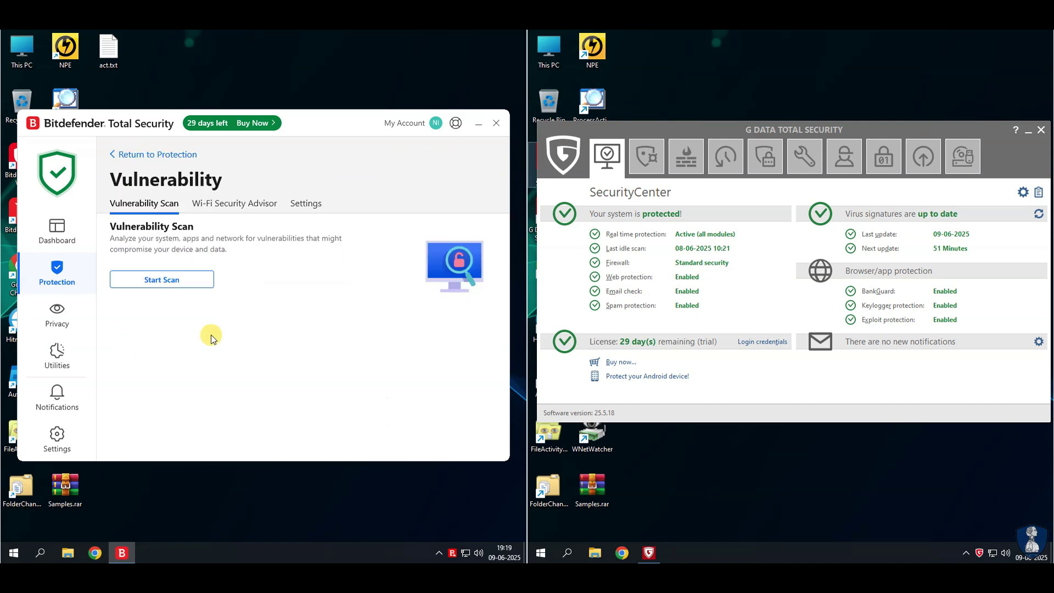
click(219, 206)
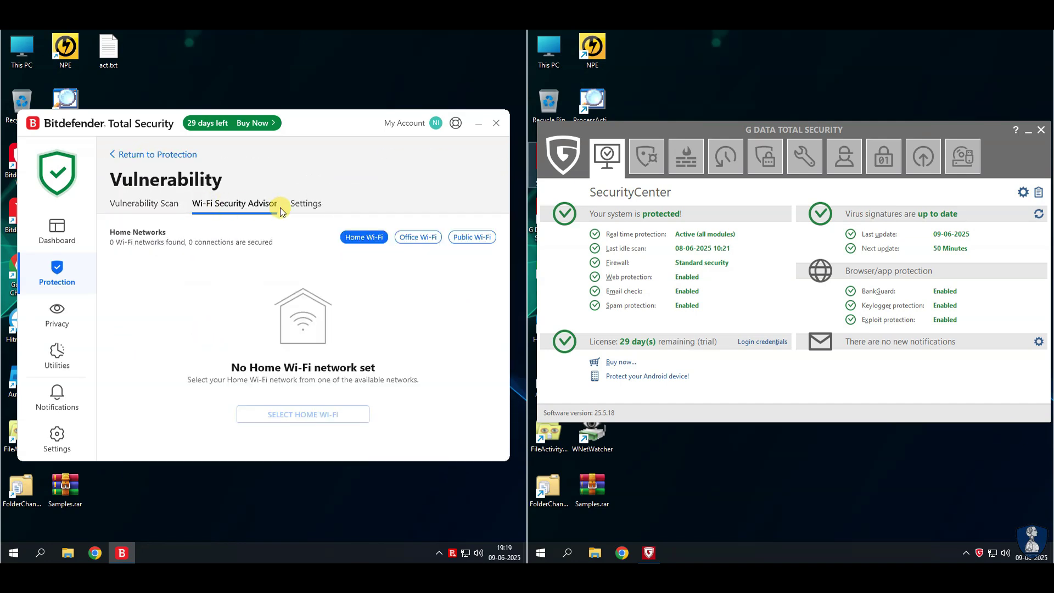
click(308, 205)
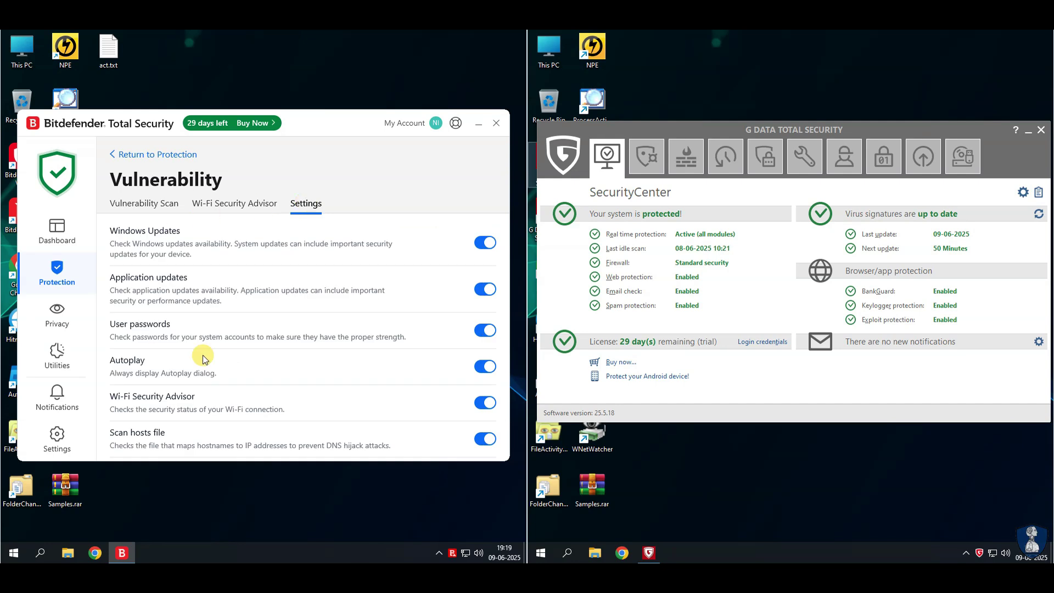
click(128, 150)
Step: Review the Ransomware Remediation exceptions and settings, and the Cryptomining Protection options including the notification choices for blocked activity
click(164, 433)
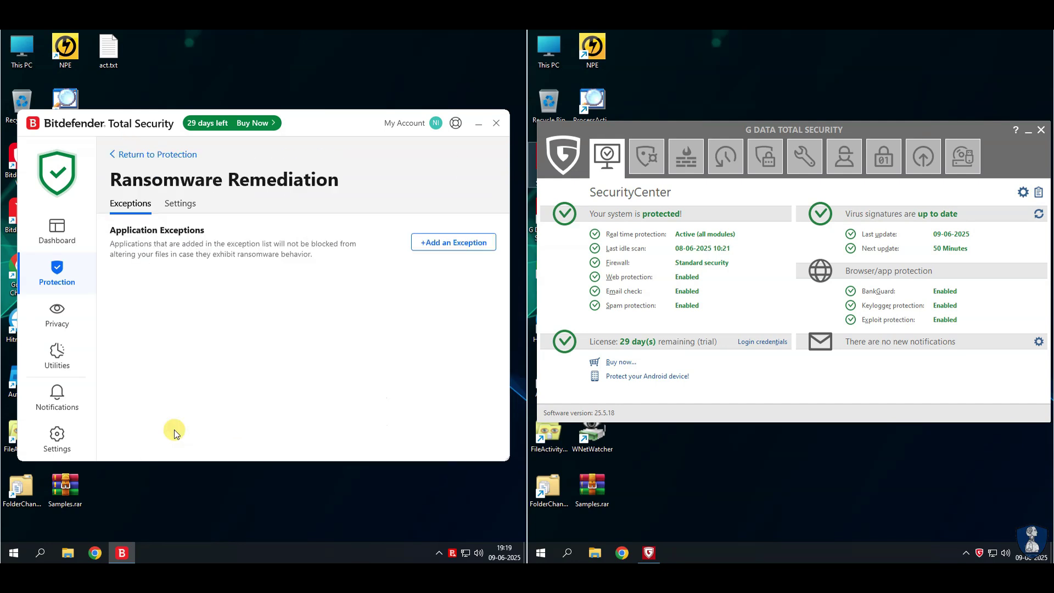
click(183, 209)
click(140, 155)
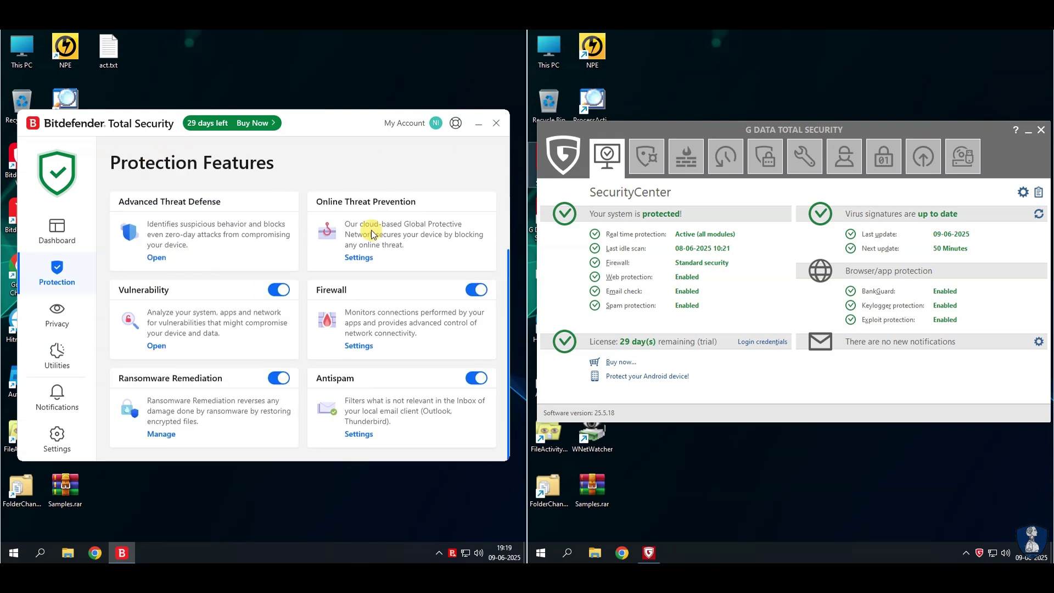
click(362, 252)
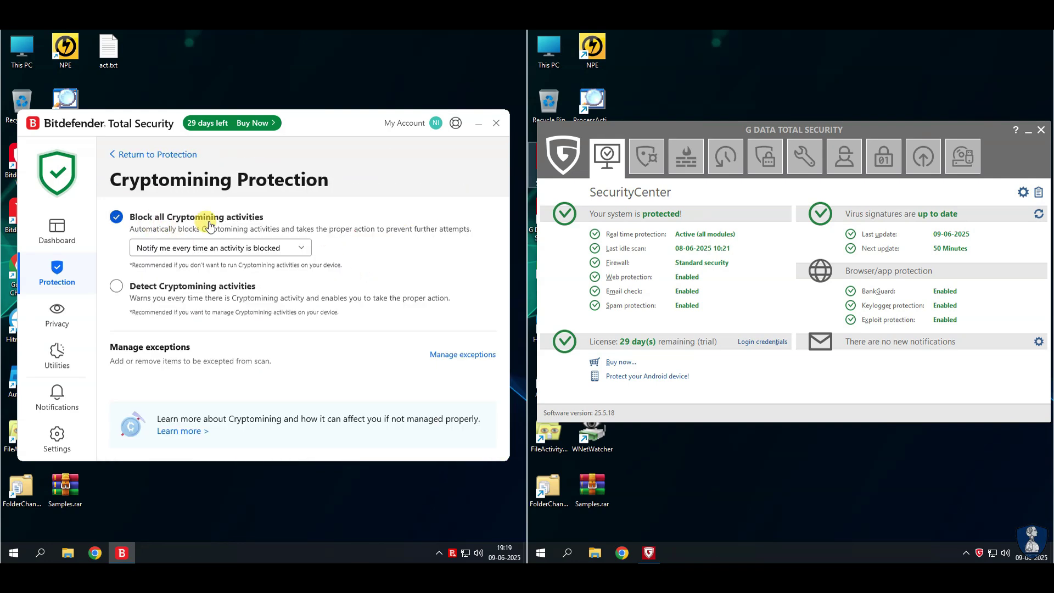
click(178, 247)
click(175, 248)
click(146, 159)
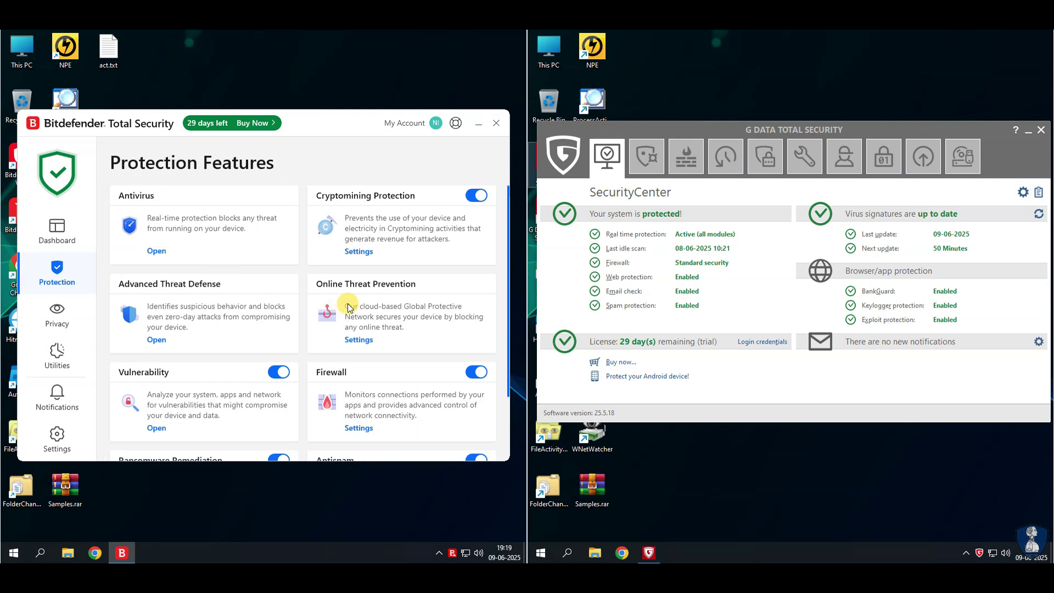
Step: Review the web, network and local email protection options of Online Threat Prevention
click(347, 341)
scroll(154, 302, down, 1)
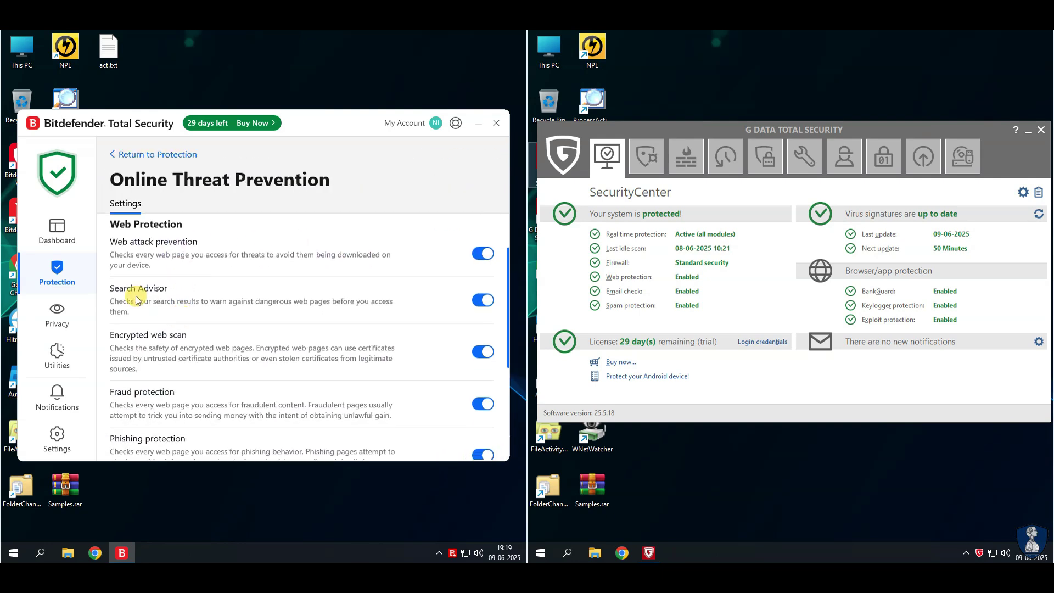
scroll(264, 337, down, 1)
scroll(134, 377, down, 2)
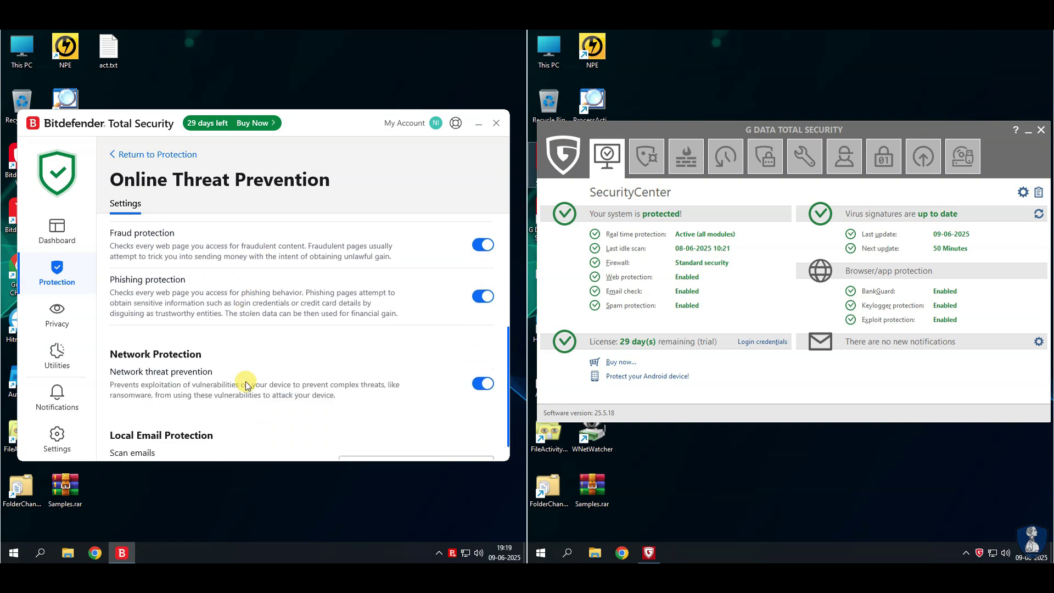
click(153, 159)
Step: Examine the Firewall's application access list for Ethernet0, its rules, network adapters and general settings
scroll(360, 355, down, 1)
click(353, 344)
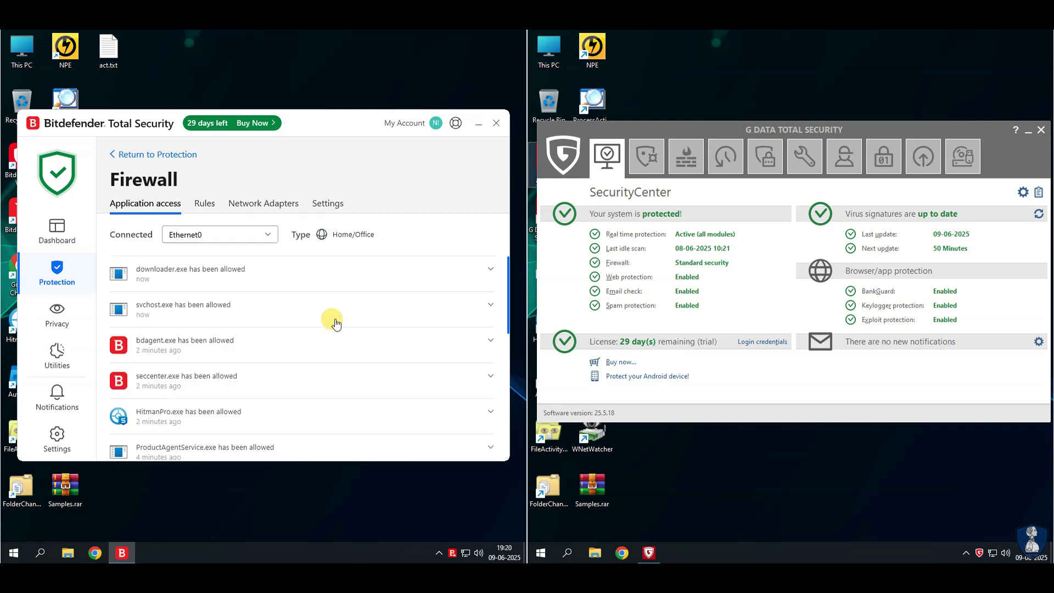
click(241, 235)
click(242, 236)
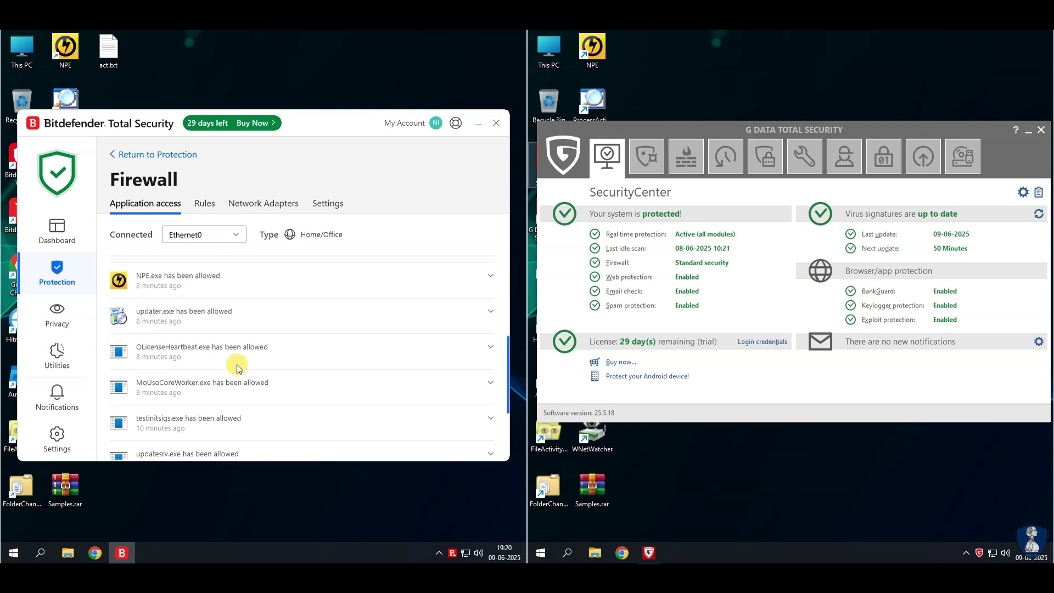
click(204, 206)
click(257, 204)
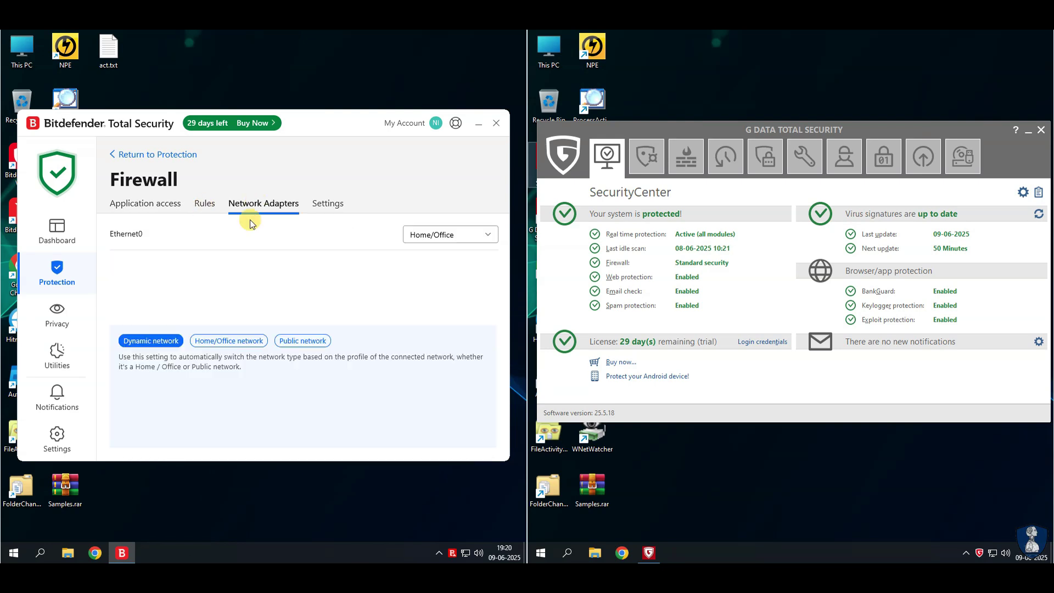
click(317, 205)
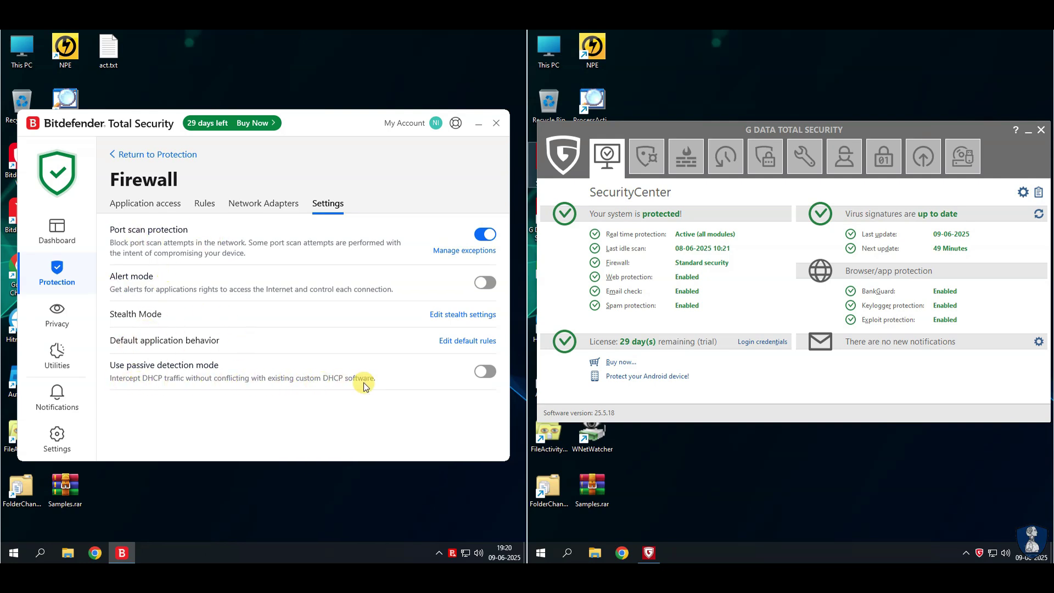
click(151, 154)
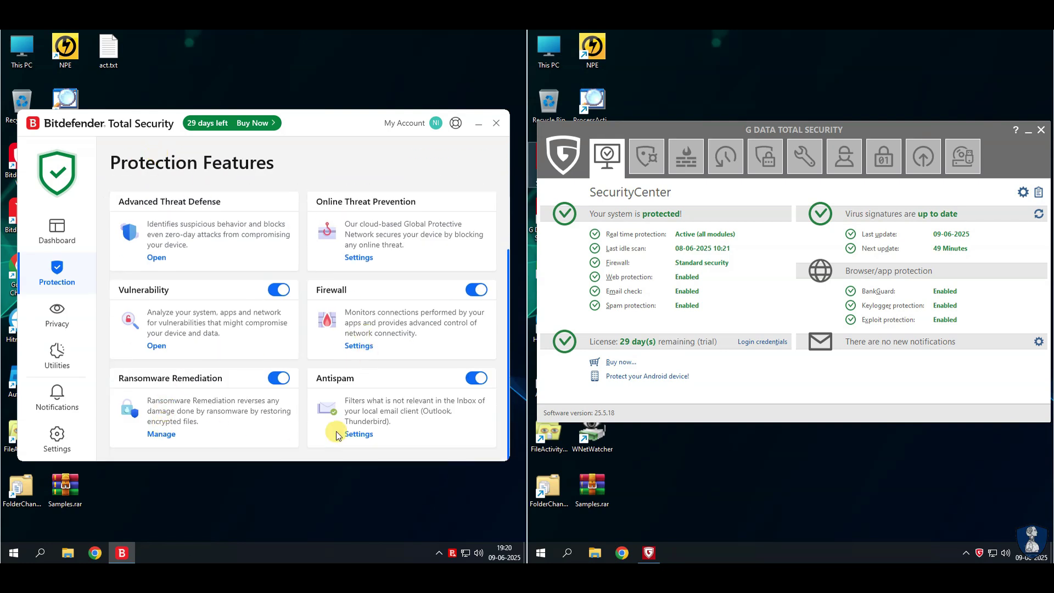
Step: Review the Antispam friends list, spammers list and settings
click(358, 436)
click(220, 204)
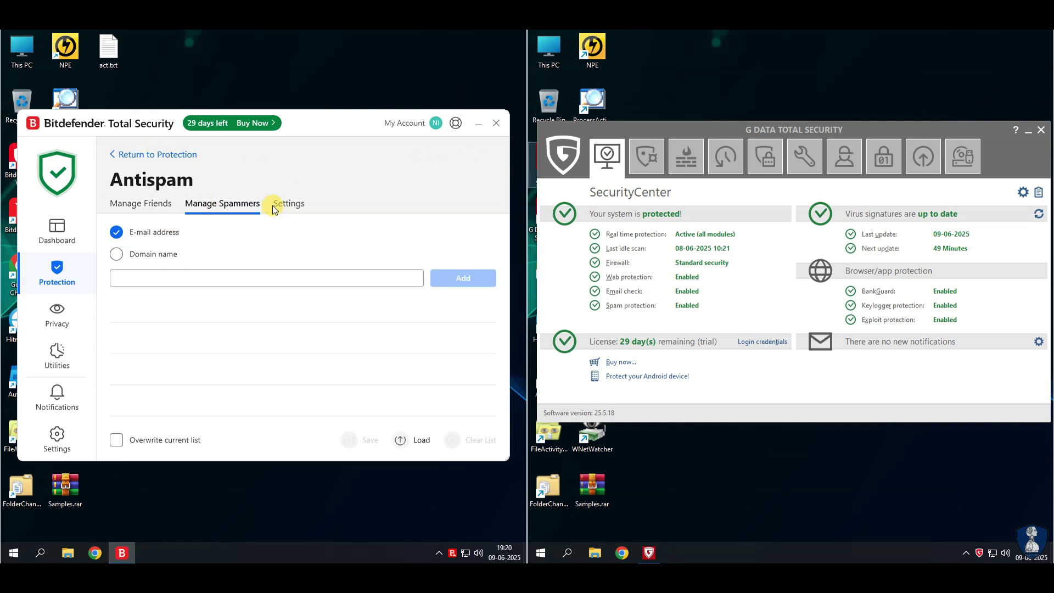
click(288, 205)
click(137, 154)
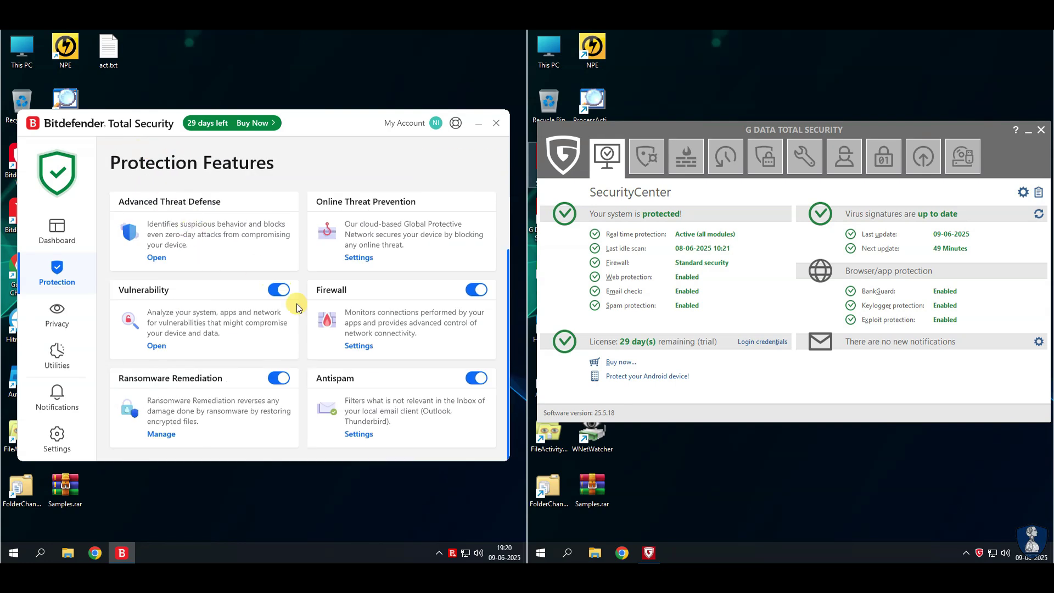
scroll(236, 297, up, 2)
Step: Review the Safepay settings among the privacy features and briefly view the SecurePass setup page in the browser
click(57, 312)
click(154, 250)
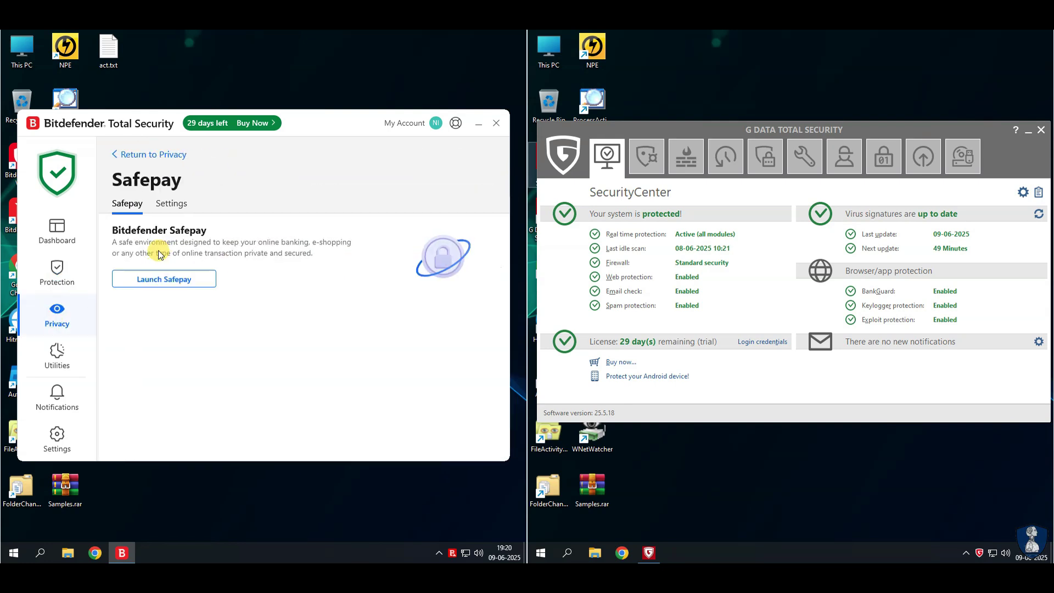
click(169, 205)
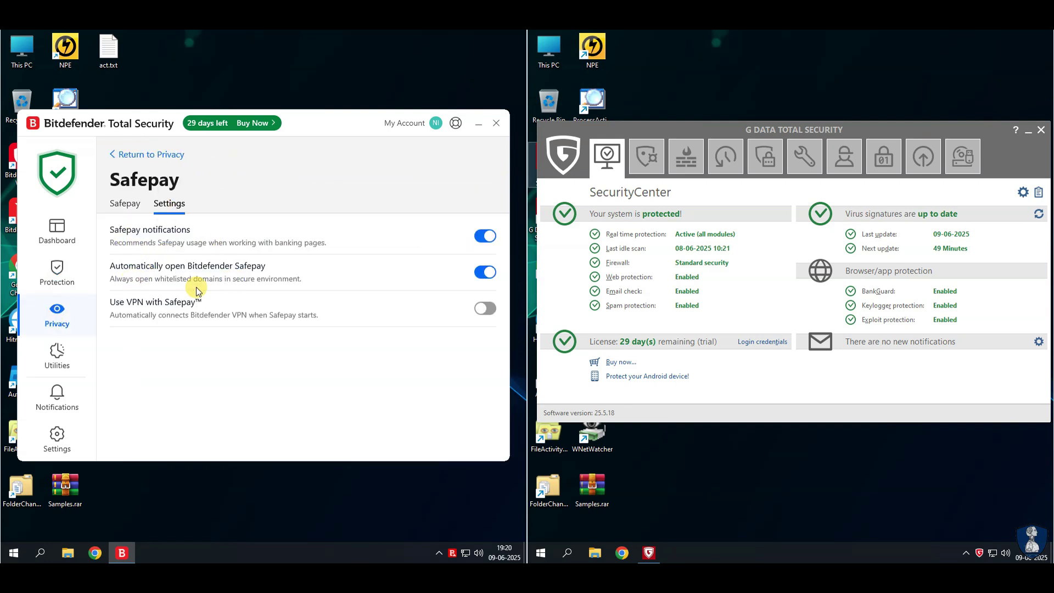
click(148, 155)
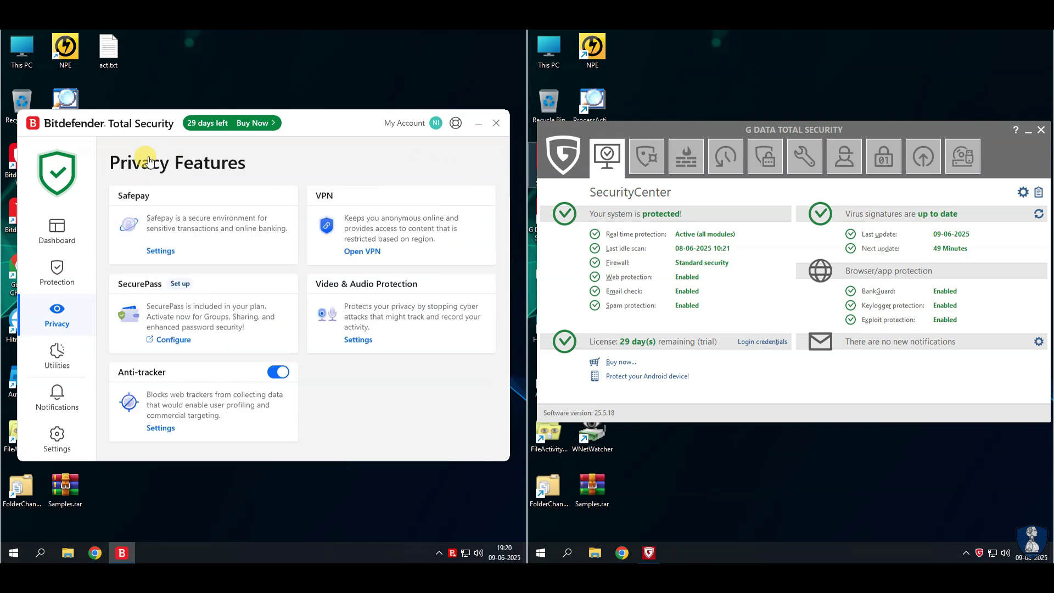
click(171, 341)
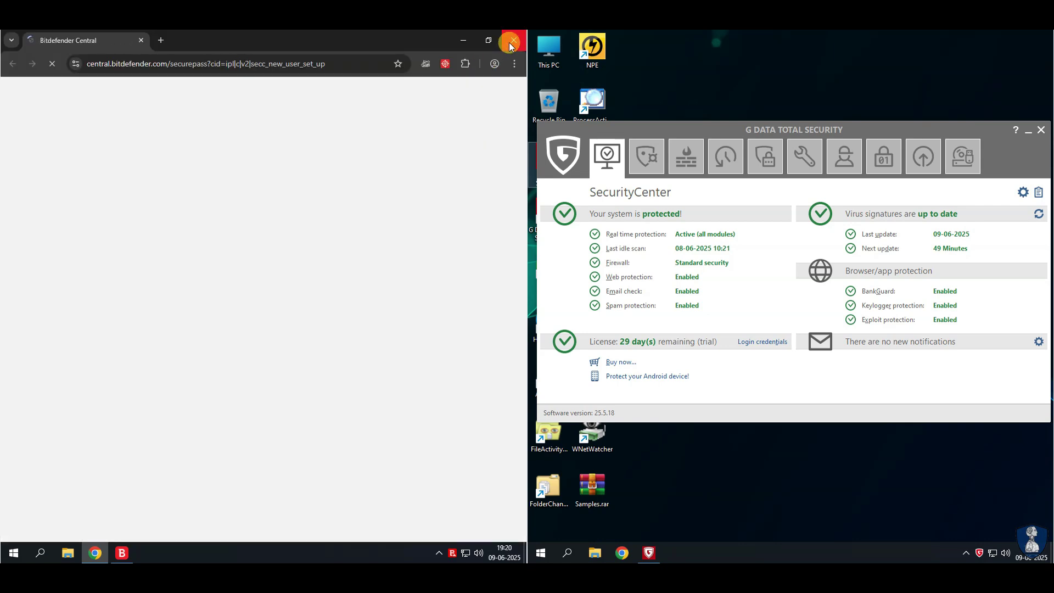
click(511, 38)
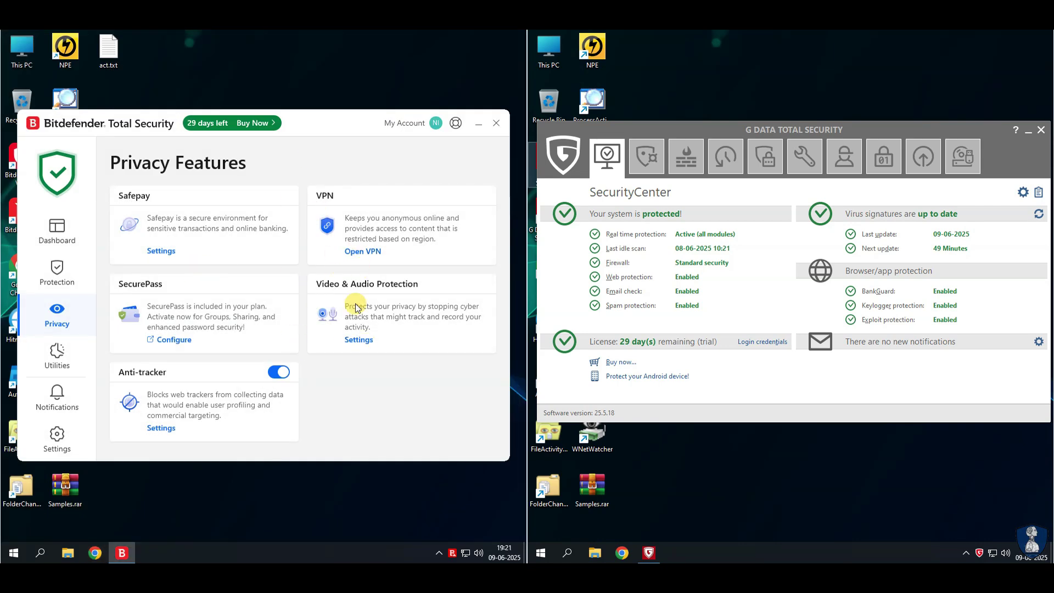
Step: Review the Audio Protection and general settings of Video & Audio Protection, and the Anti-tracker browser settings
click(355, 339)
click(232, 204)
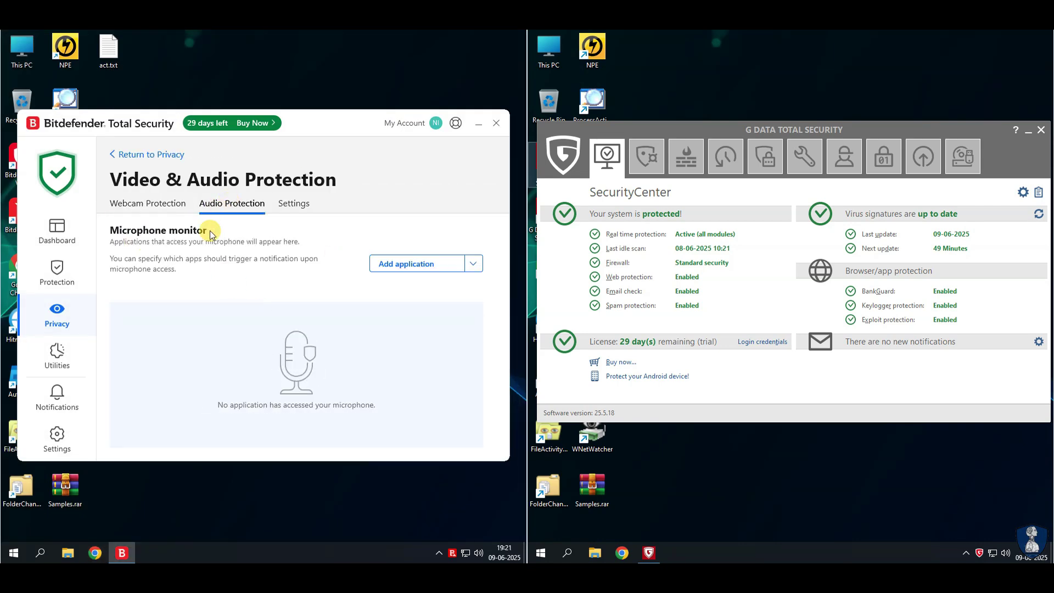
click(286, 206)
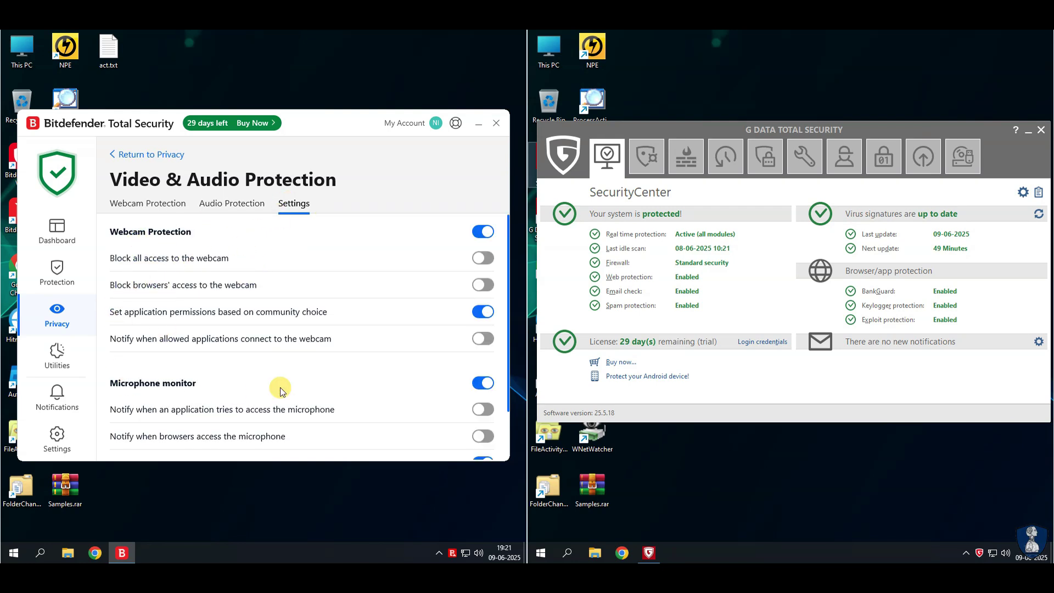
scroll(279, 388, down, 1)
click(137, 160)
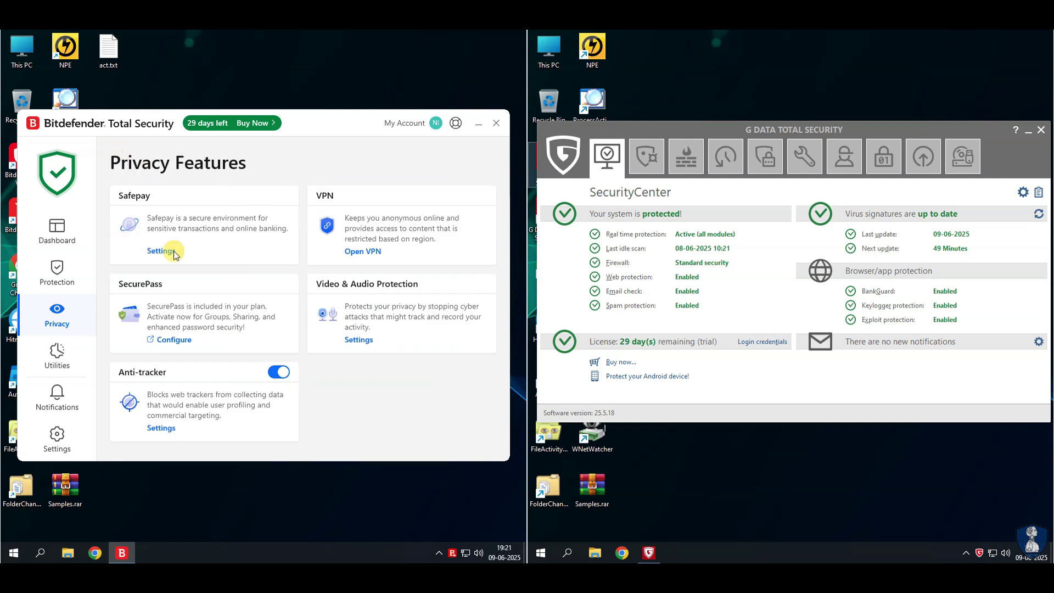
click(156, 429)
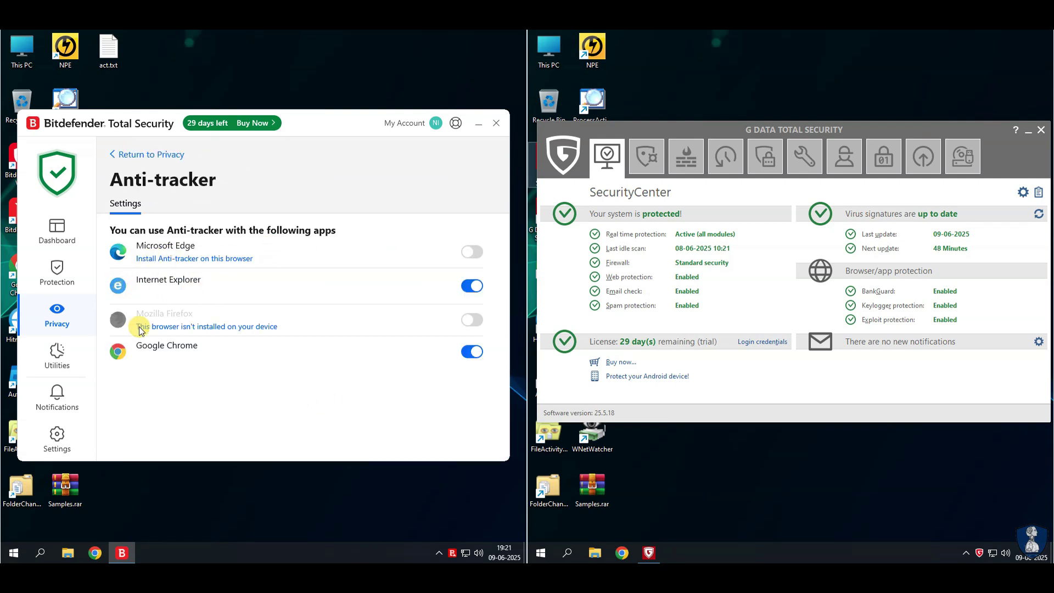
Step: Look over Bitdefender's Utilities features and delete all events from the notifications list
click(149, 162)
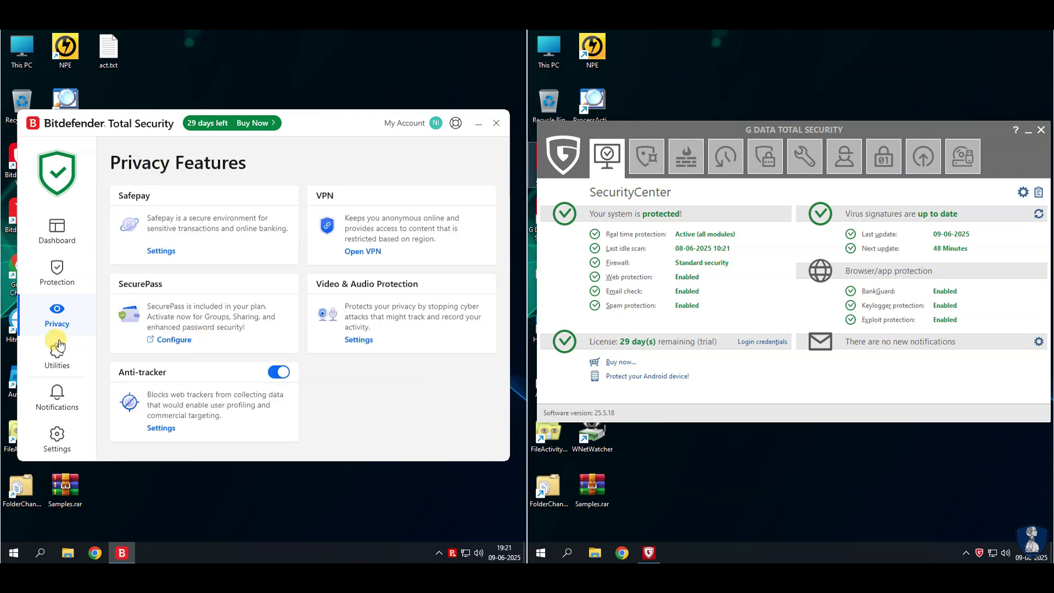
click(57, 346)
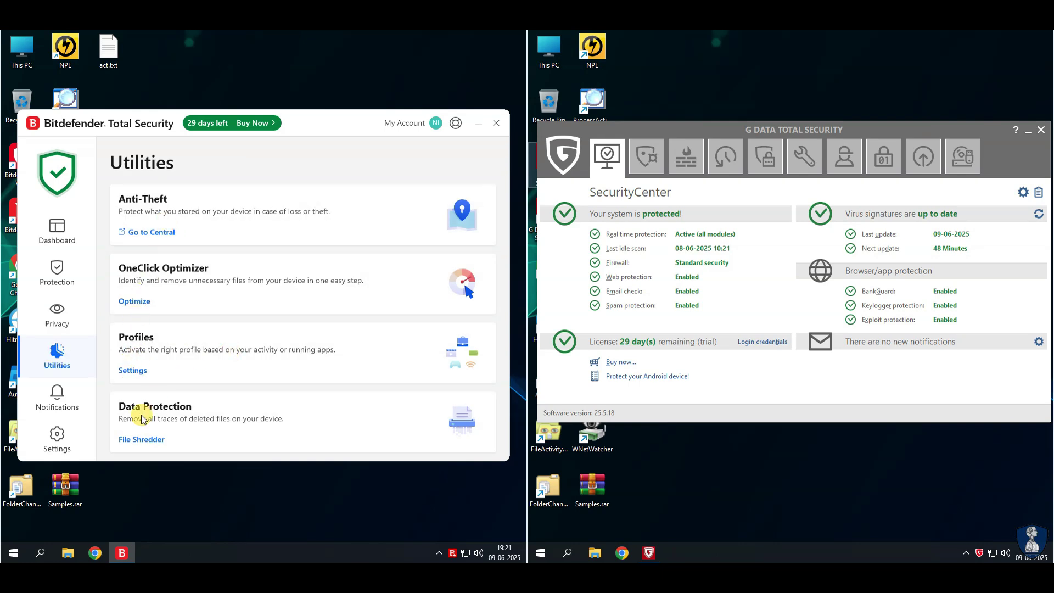
click(55, 398)
scroll(181, 296, down, 5)
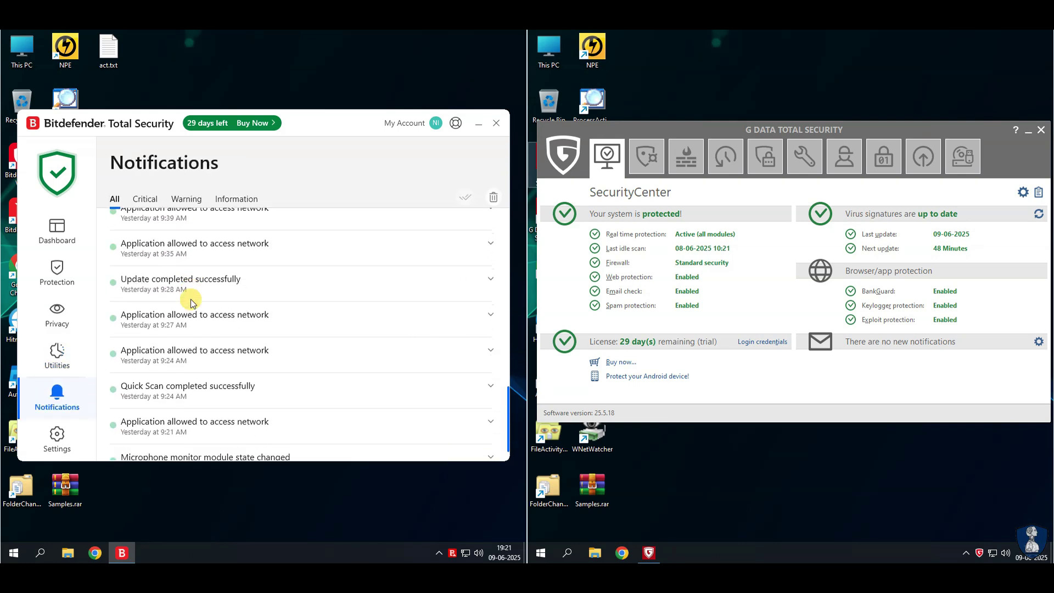
scroll(259, 217, up, 5)
click(493, 197)
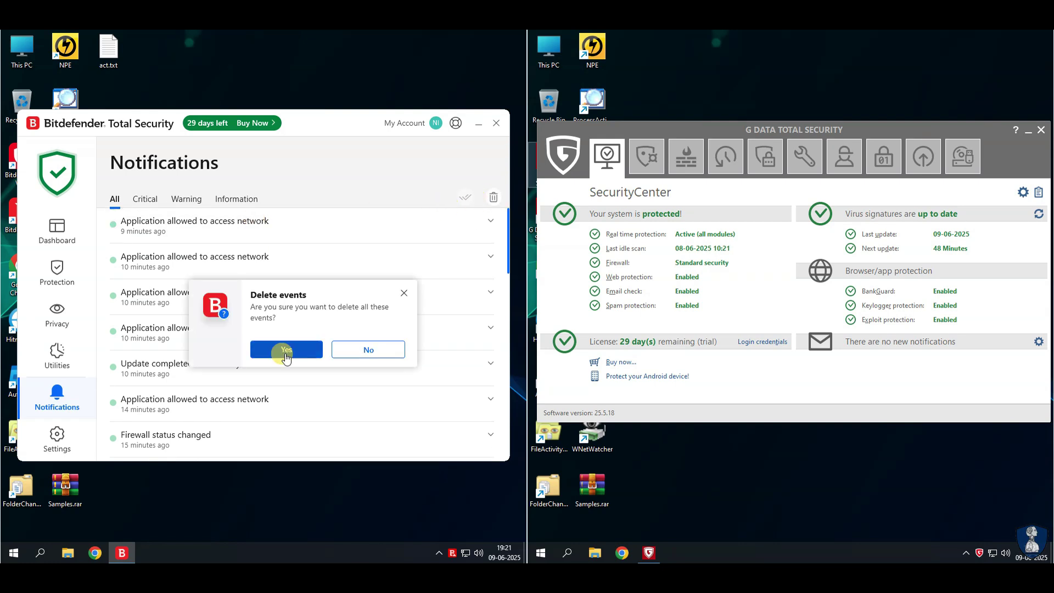
click(286, 356)
click(186, 198)
click(51, 391)
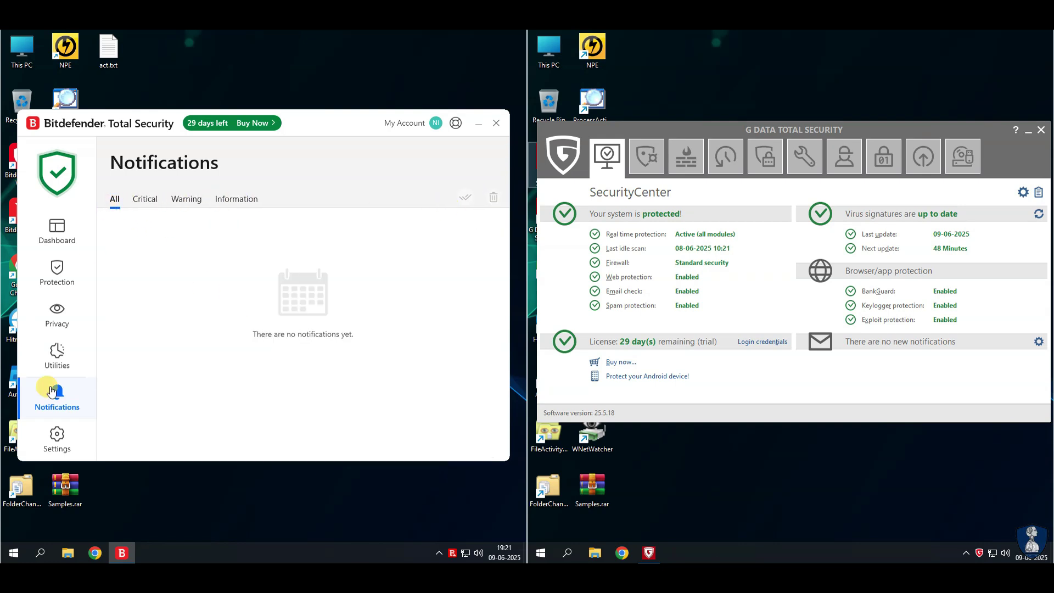
Step: Review Bitdefender's General, Advanced and Update settings and return to the dashboard
click(57, 439)
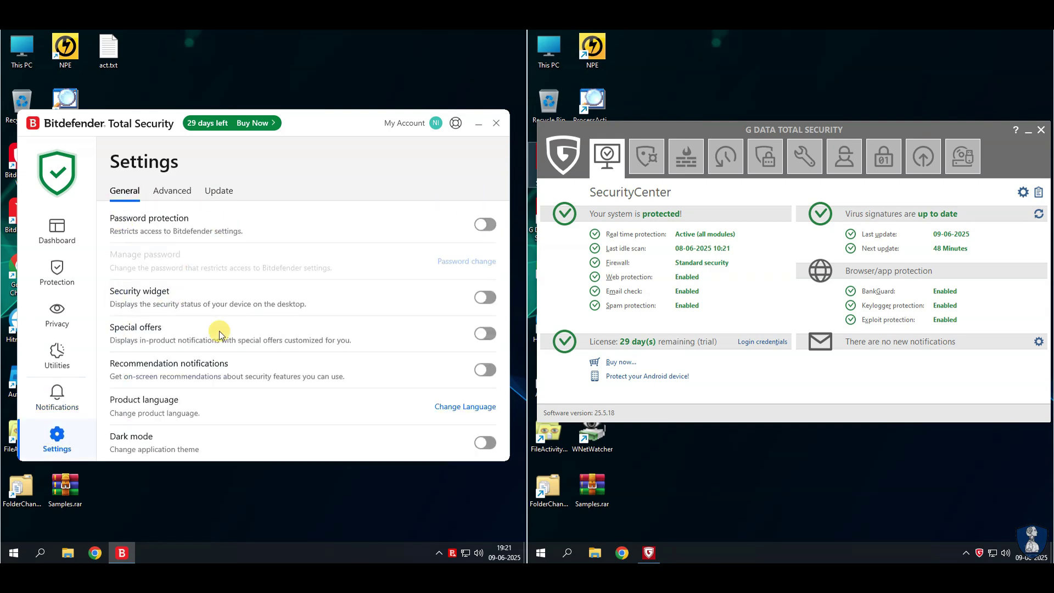
click(169, 197)
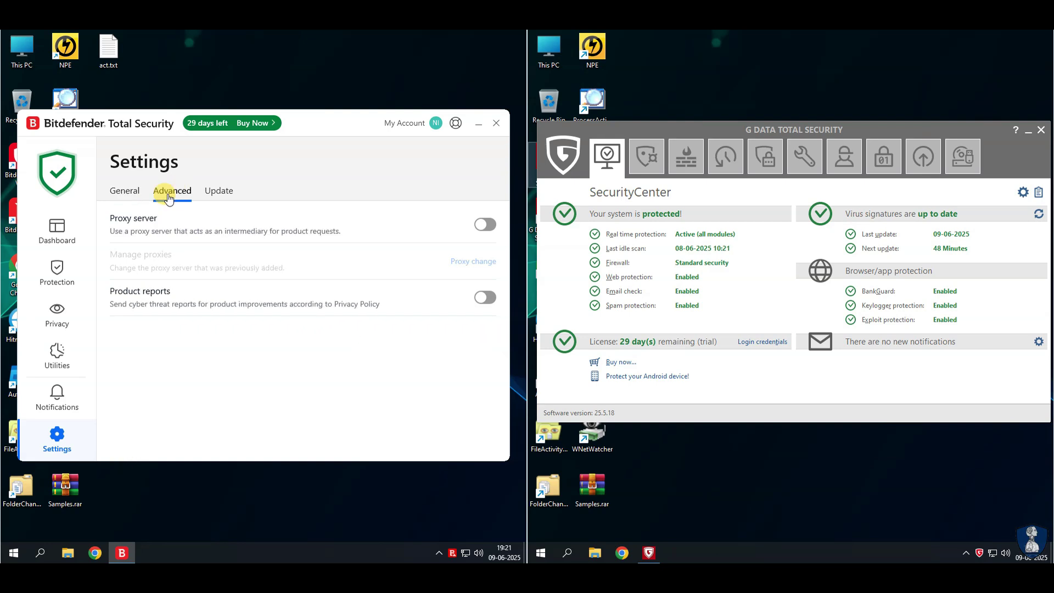
click(217, 190)
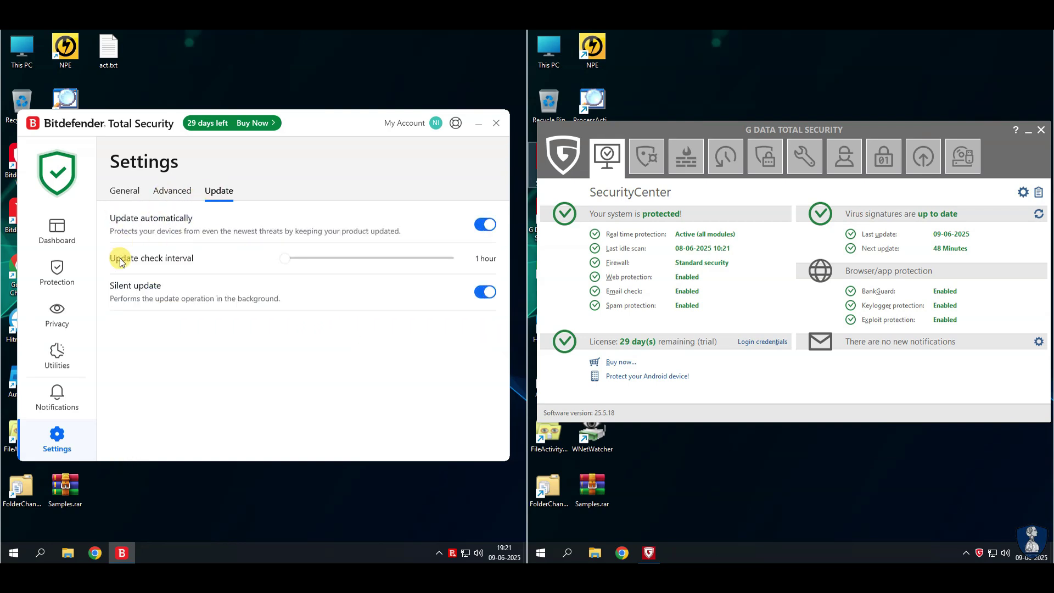
click(55, 230)
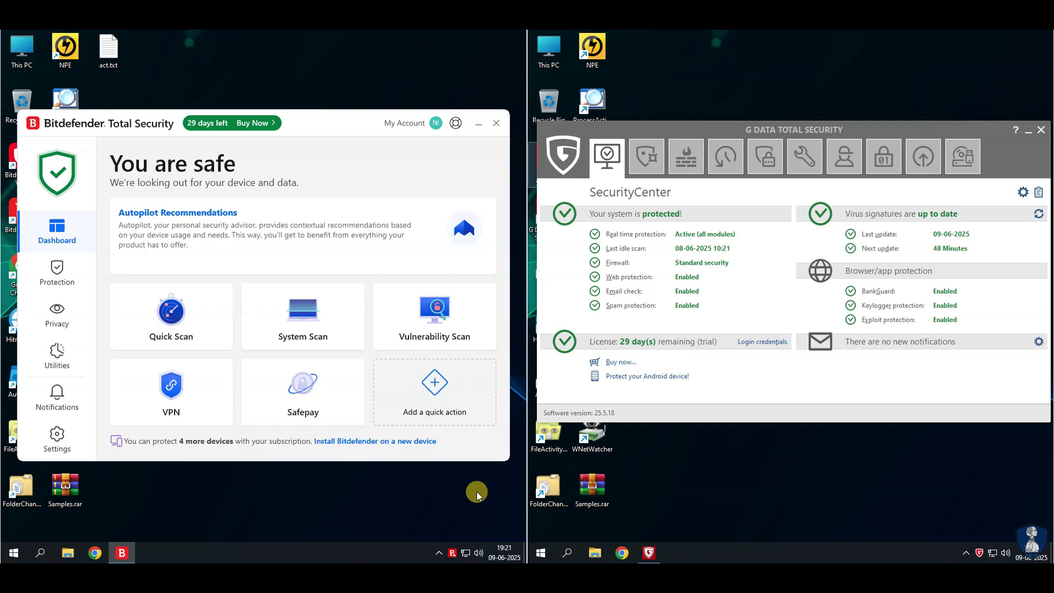
Step: Run a Bitdefender product update, open G DATA's Virus protection page and close the finished update window
right_click(453, 554)
click(452, 543)
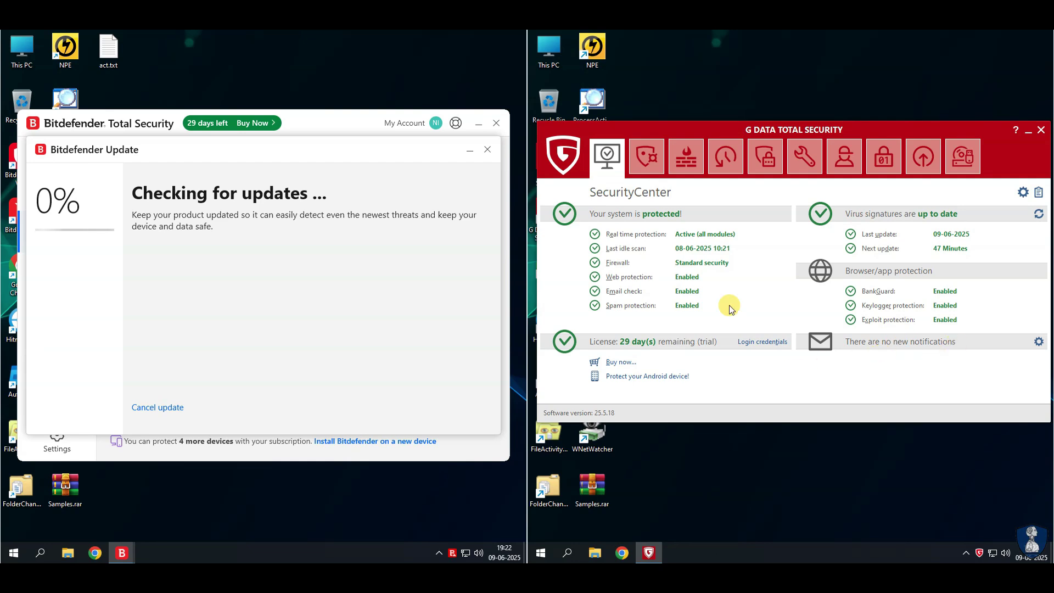
click(644, 158)
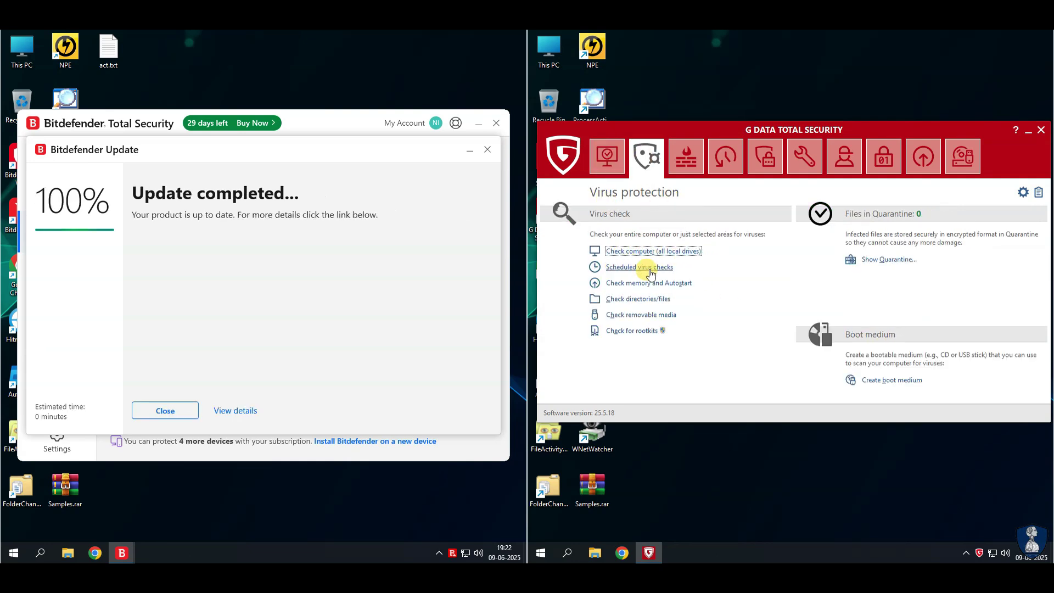
click(165, 411)
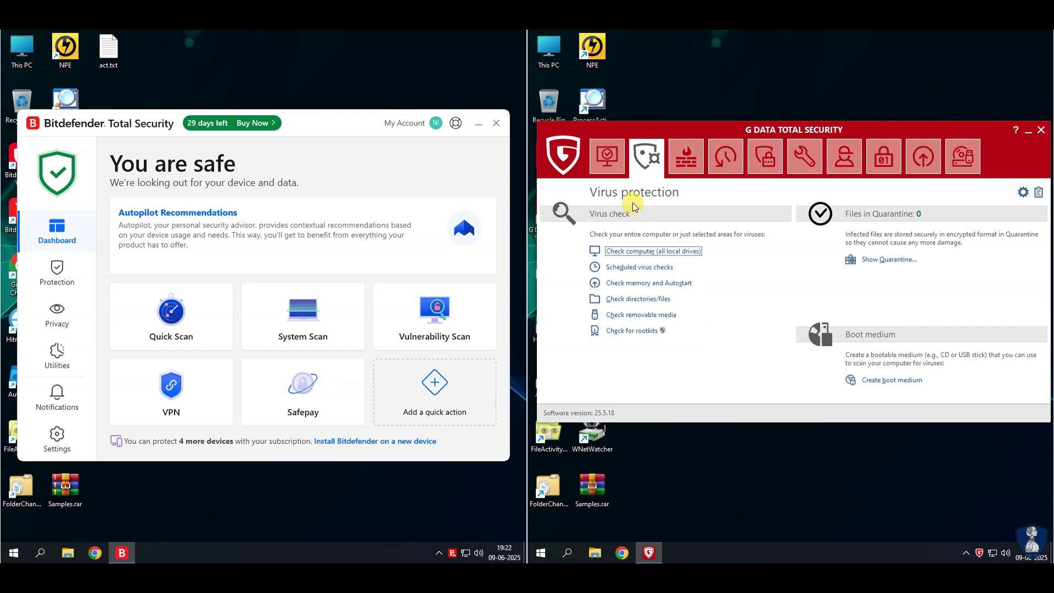
click(626, 330)
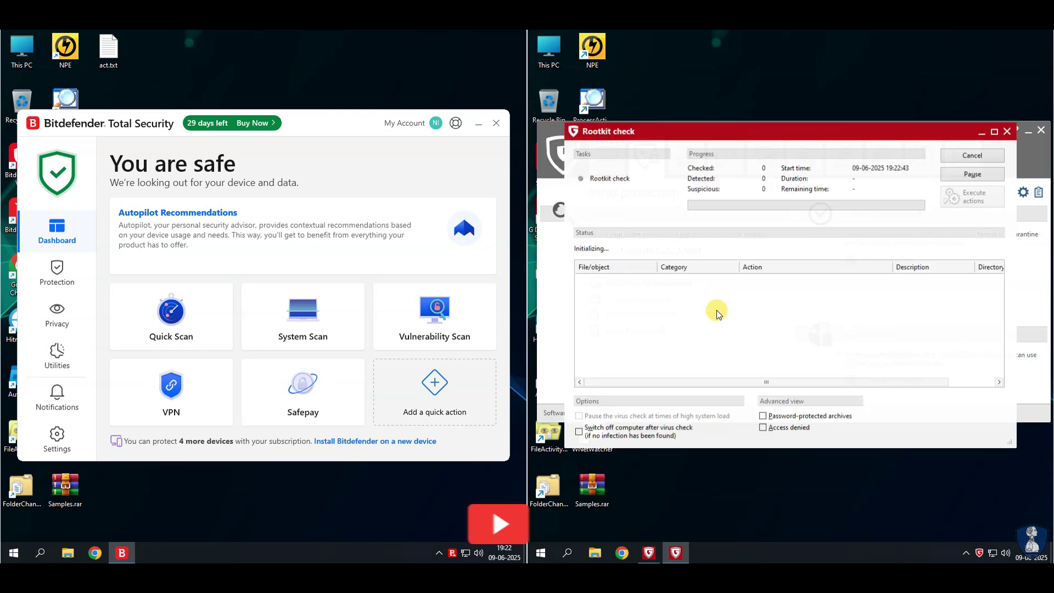
click(972, 155)
click(972, 155)
Step: Look over the Firewall status and the Password Manager page in G DATA Total Security
click(686, 157)
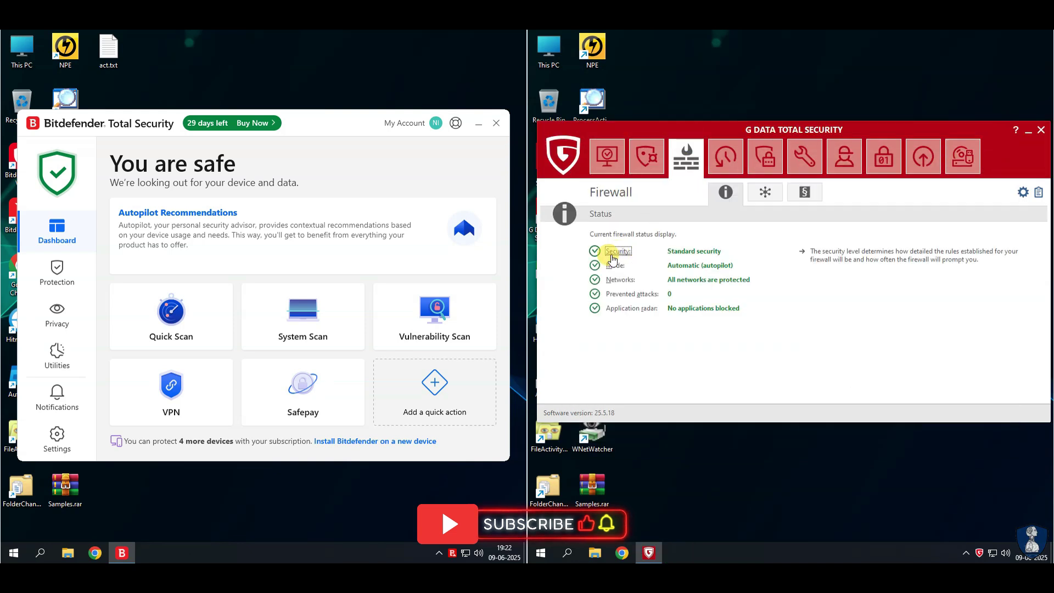
click(723, 163)
click(765, 156)
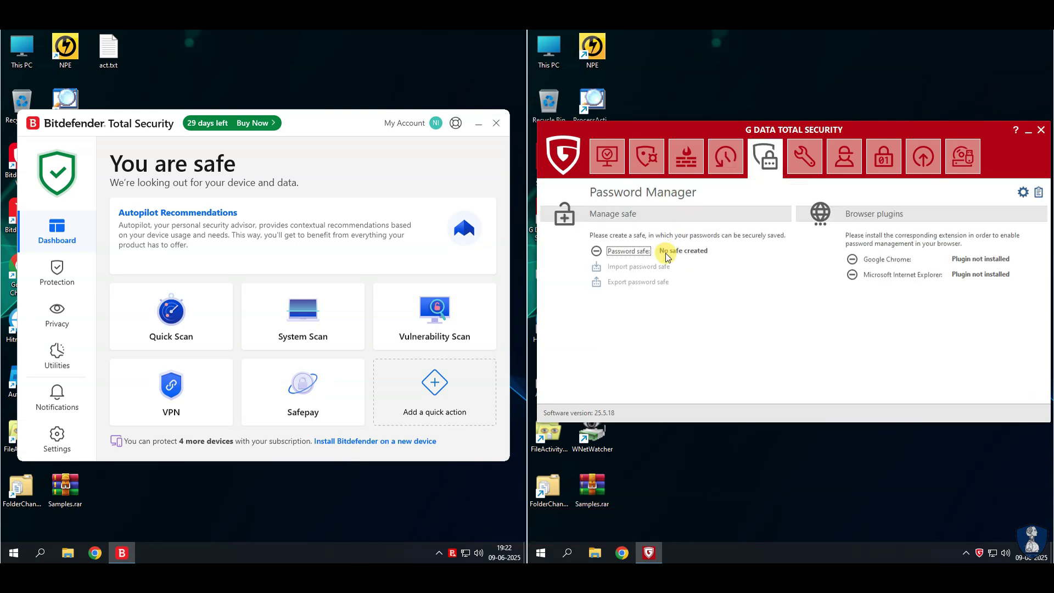
Step: Review the Tuner's security configuration options, restore points and installed browser extensions
click(798, 160)
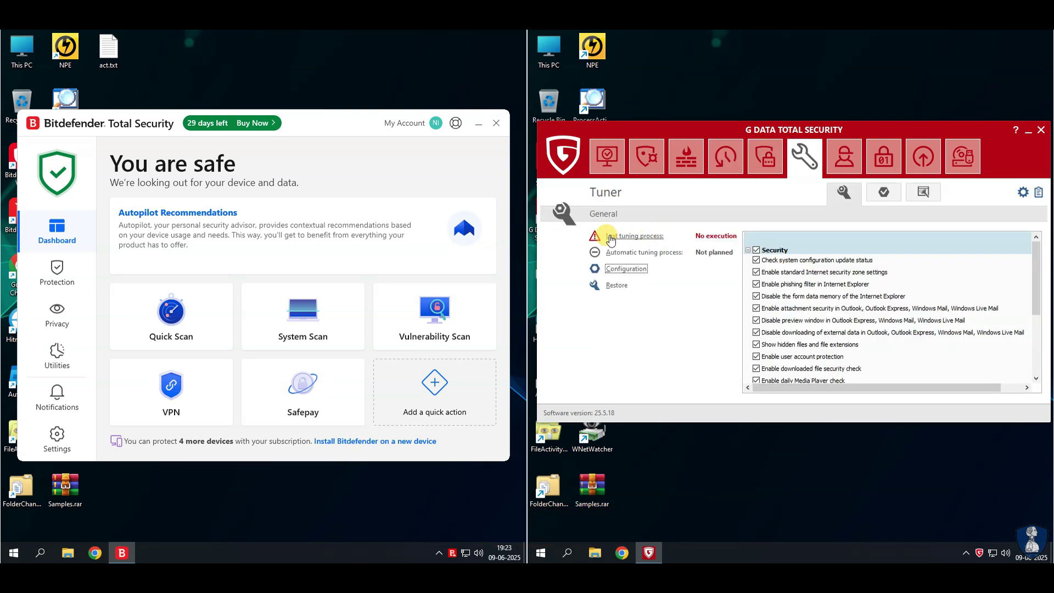
scroll(826, 278, down, 3)
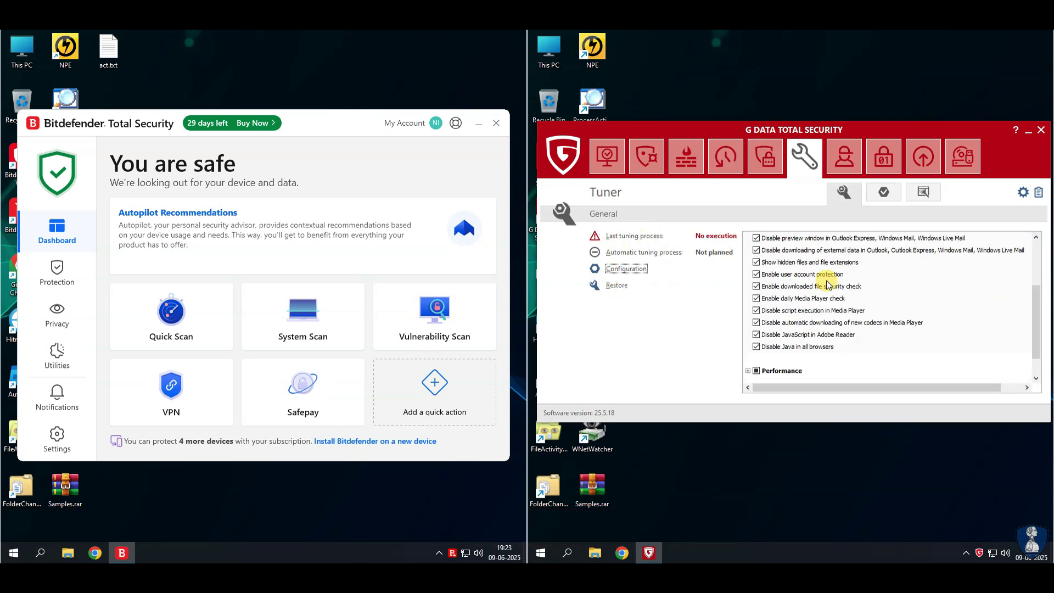
scroll(823, 275, up, 3)
click(883, 197)
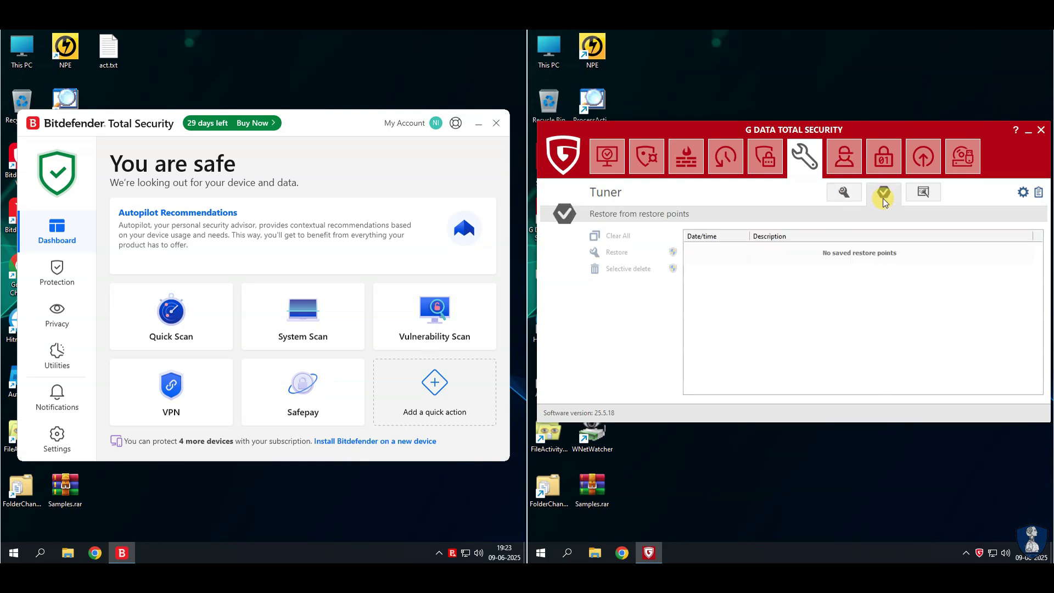
click(919, 200)
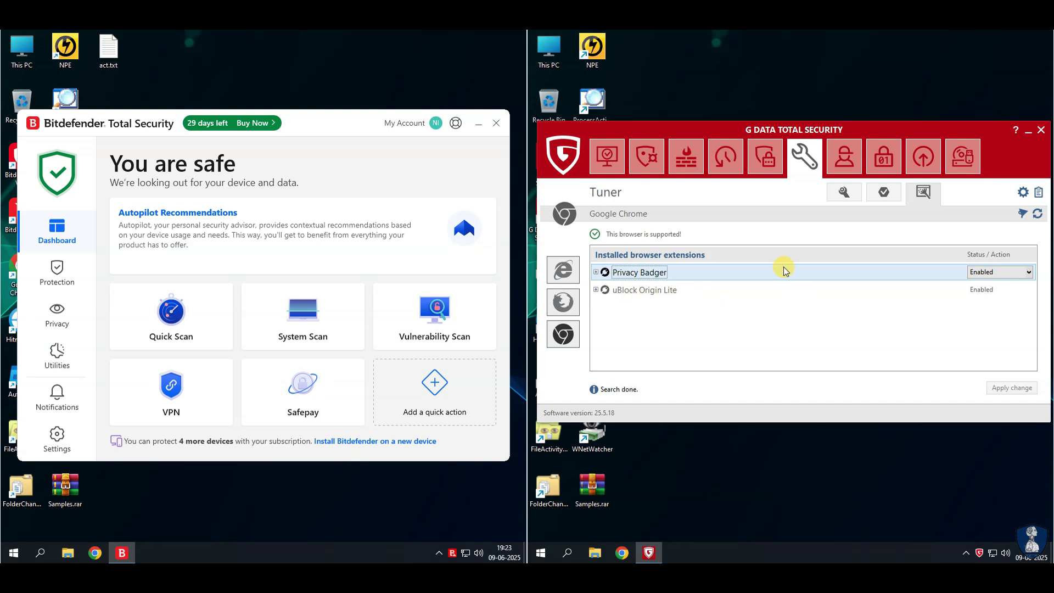
Step: Review the Parental controls, Encryption, Autostart Manager and Device control pages and return to the SecurityCenter
click(844, 156)
click(643, 240)
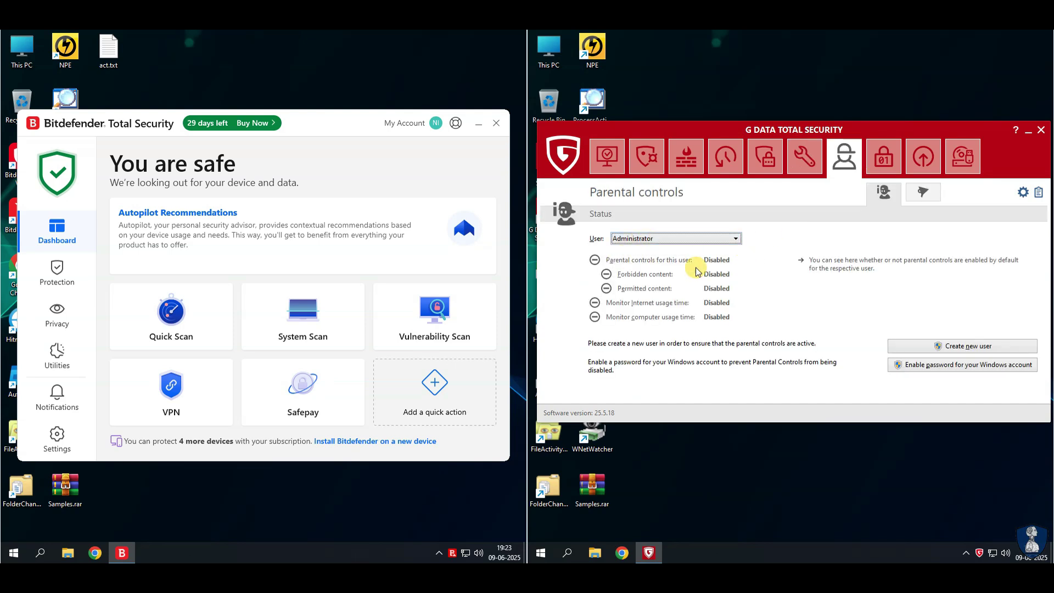
click(867, 162)
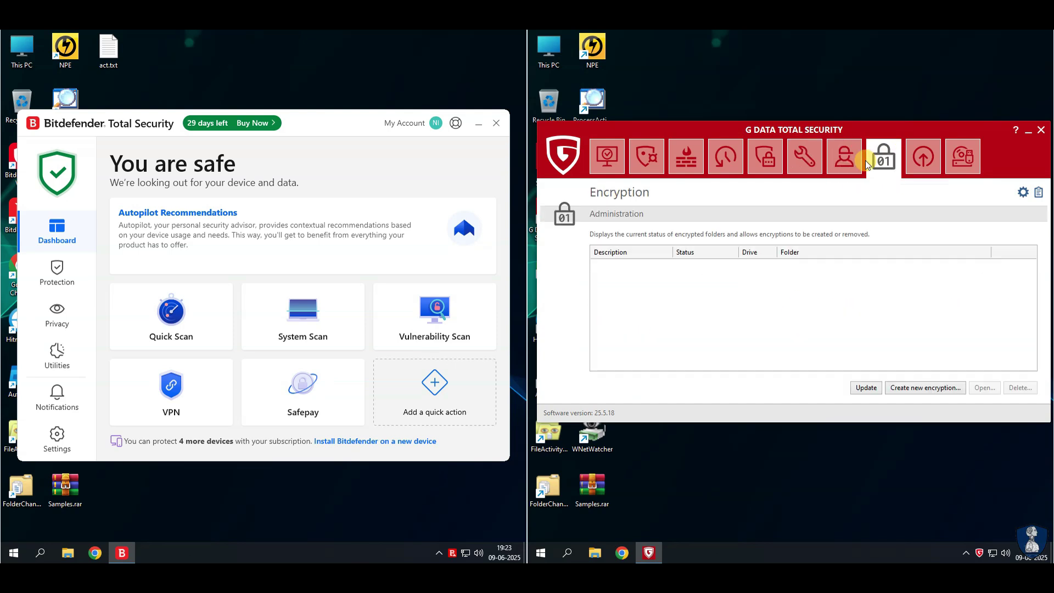
click(922, 157)
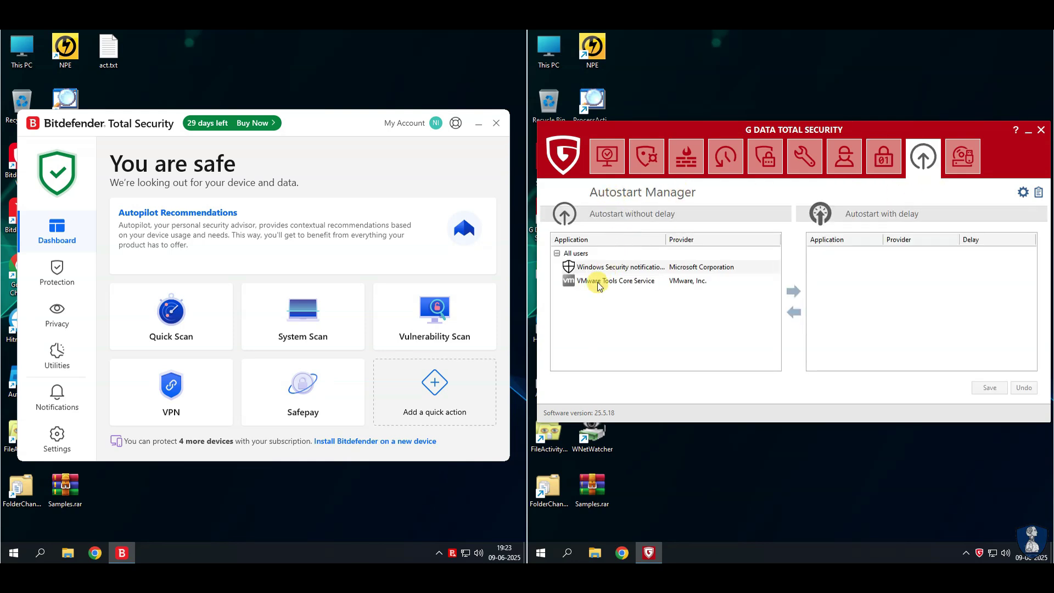
click(963, 157)
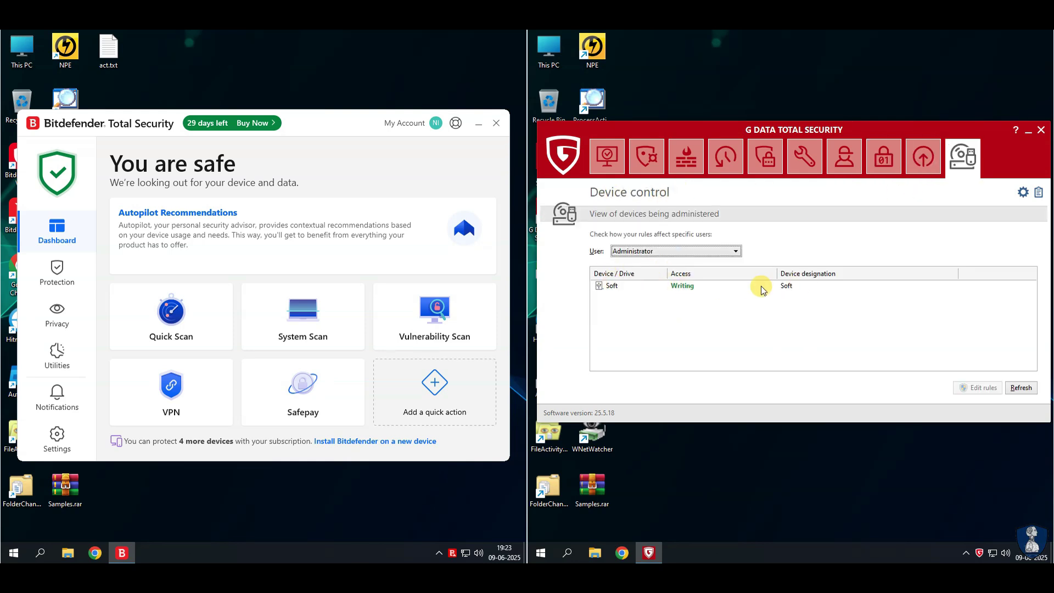
click(610, 160)
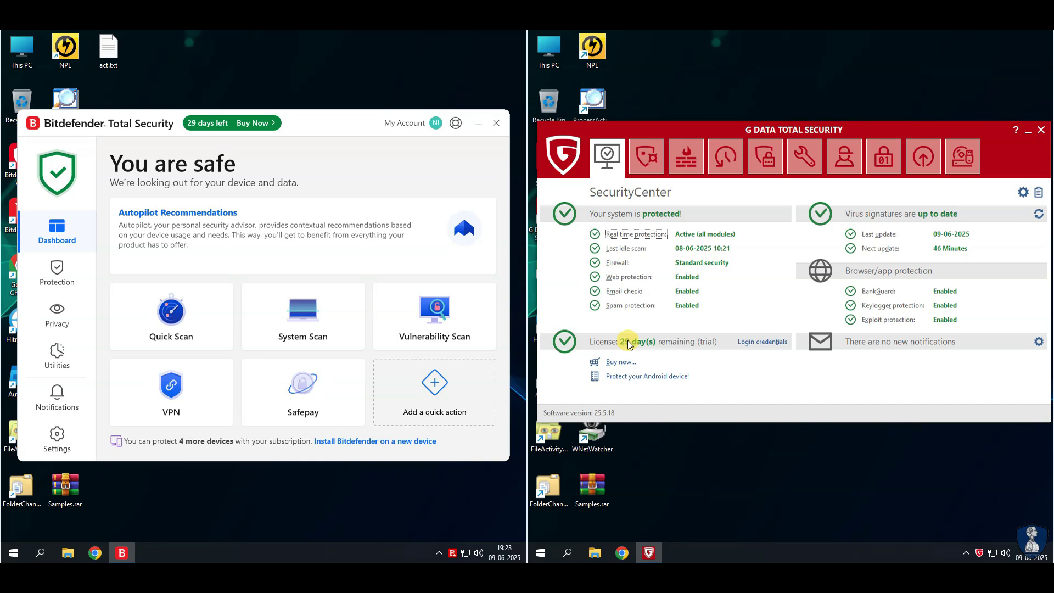
Step: Open G DATA's real time protection settings and review the General options from Security / performance through Password
click(635, 234)
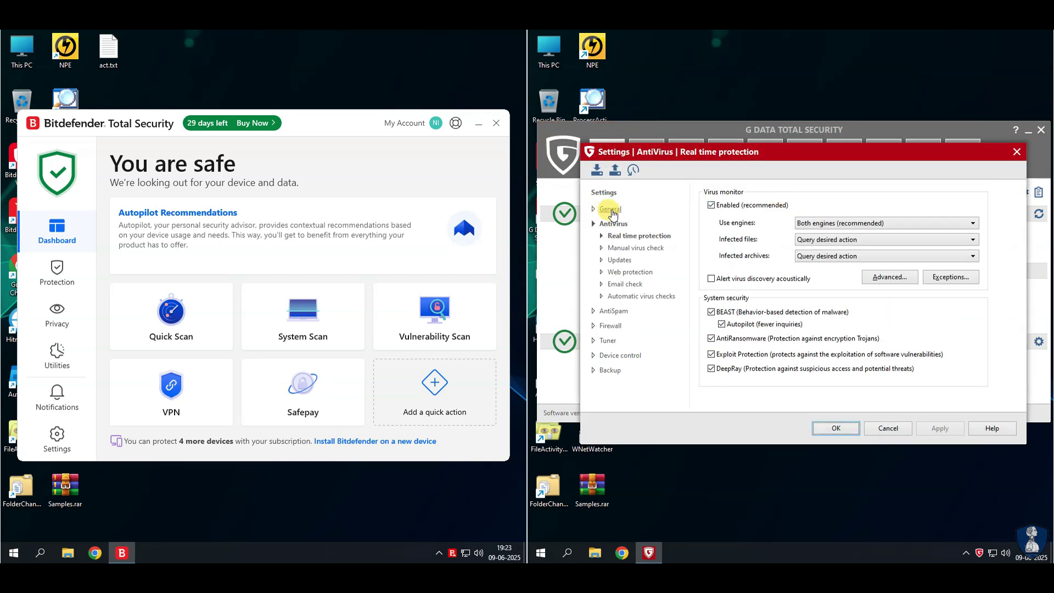
click(611, 209)
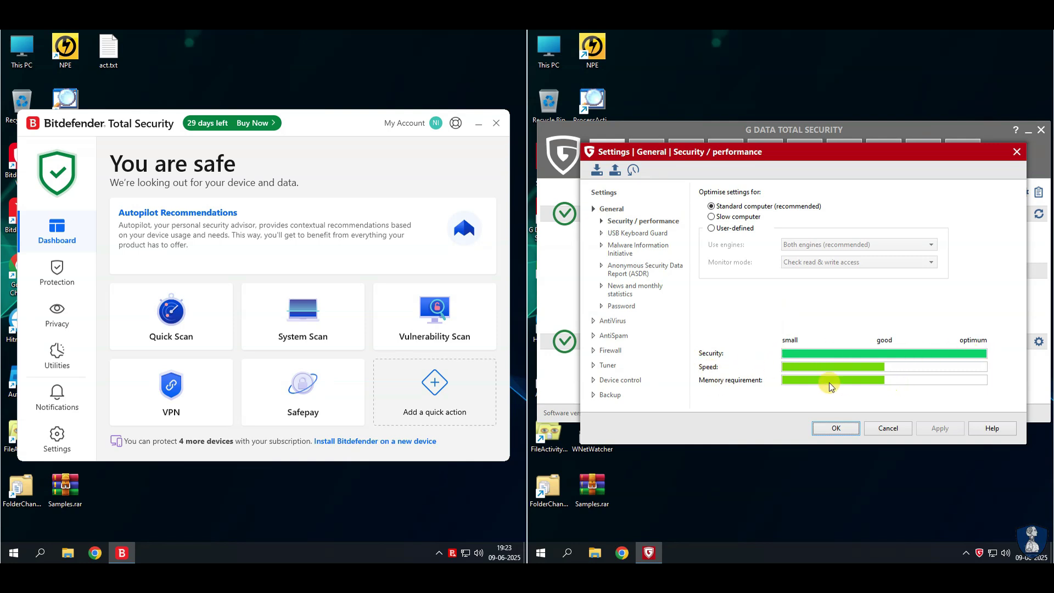
click(622, 234)
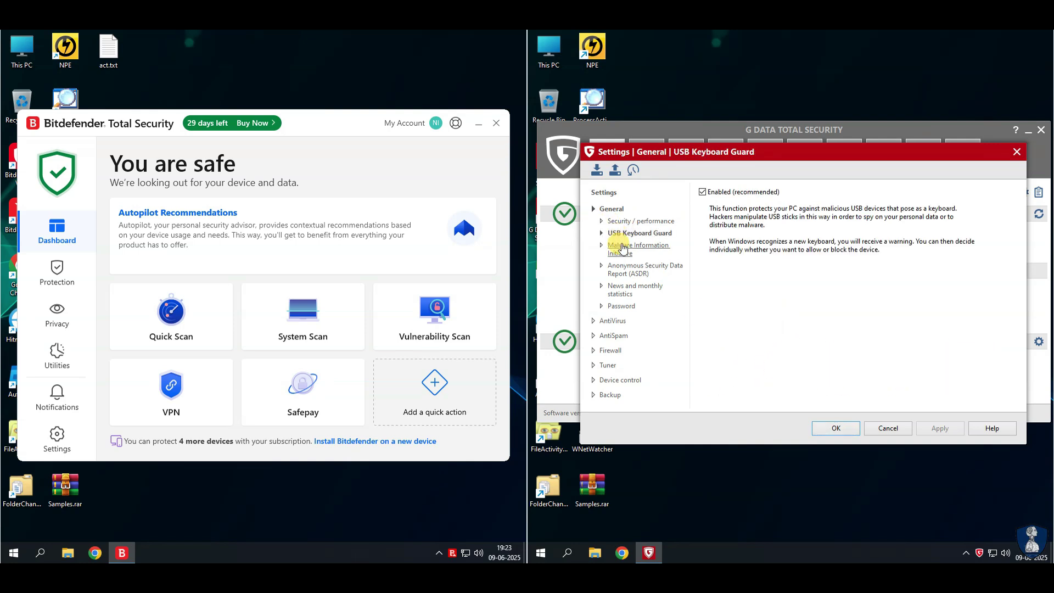
click(621, 249)
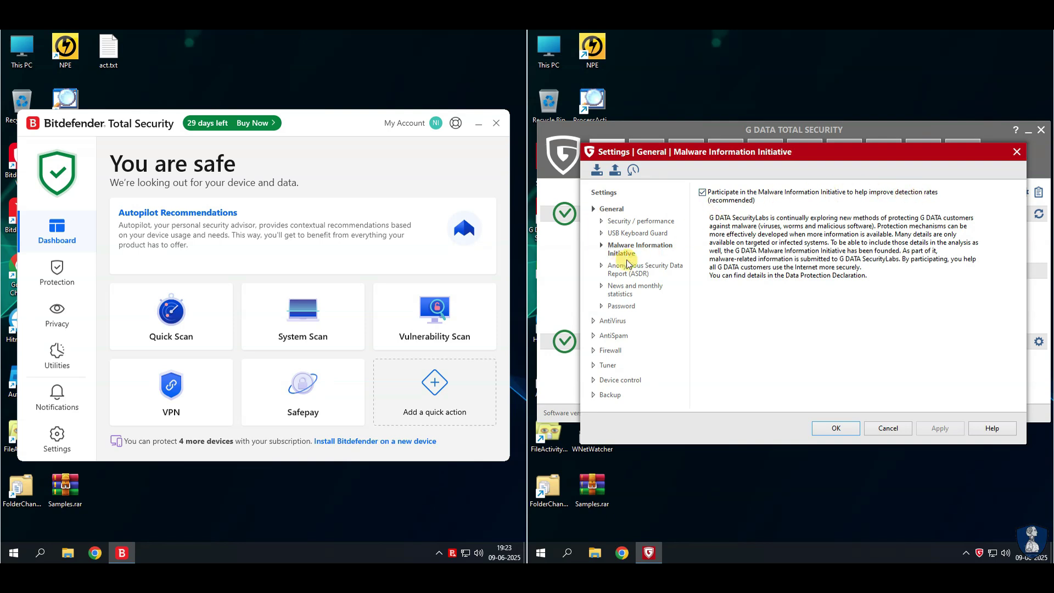
click(629, 266)
click(631, 290)
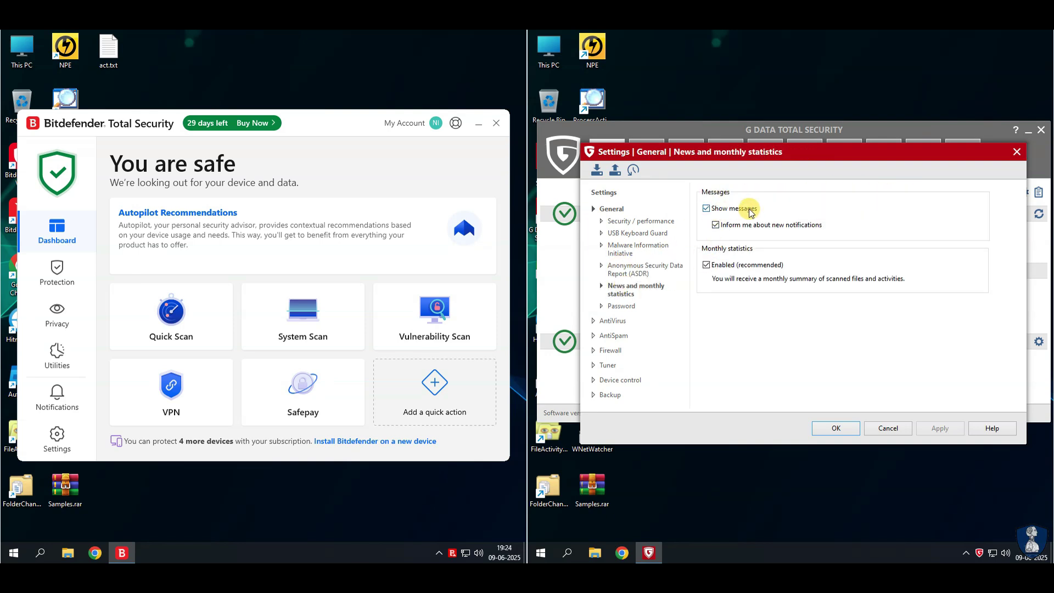
click(621, 305)
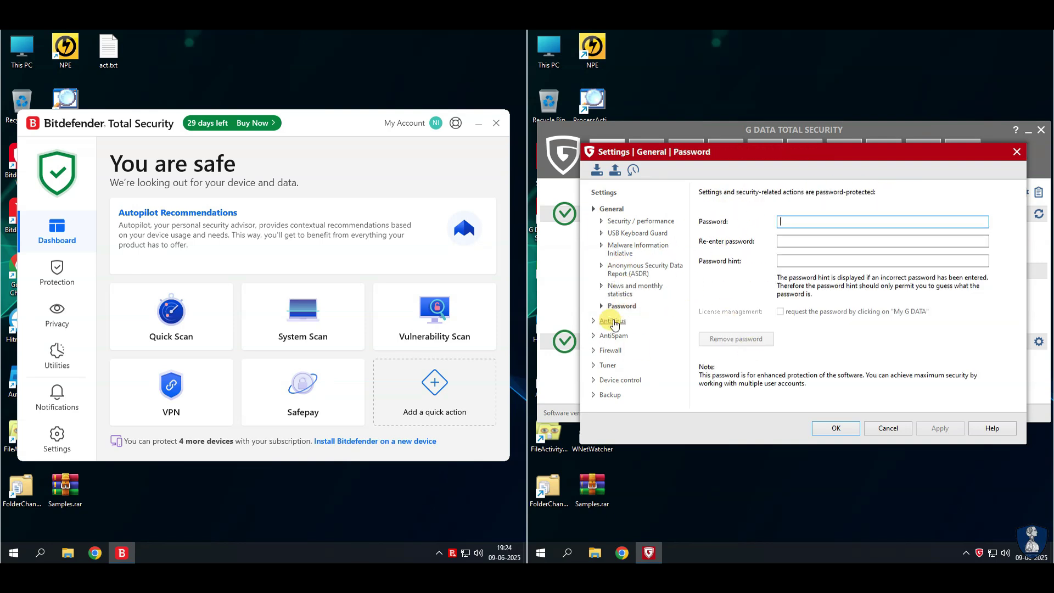
Step: Set real time protection to move both infected files and infected archives to quarantine, and apply the change
click(613, 321)
click(828, 225)
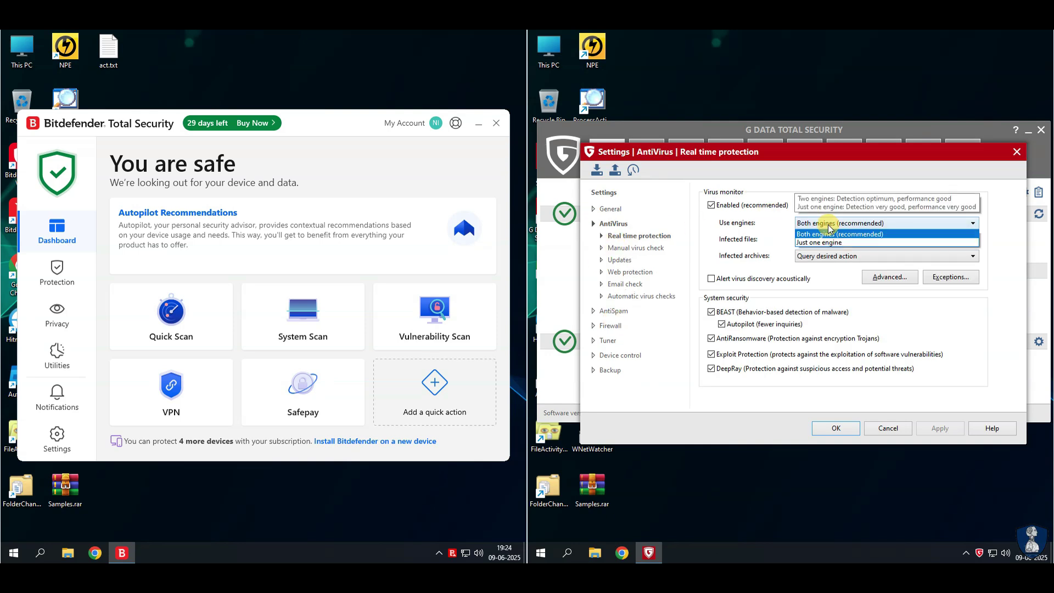
click(825, 224)
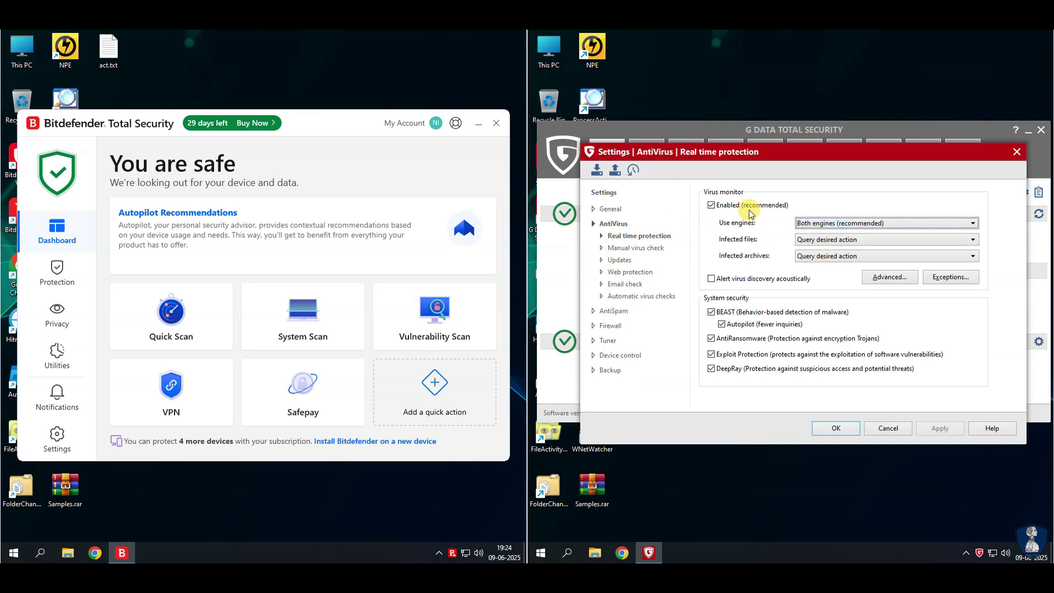
click(842, 239)
click(837, 271)
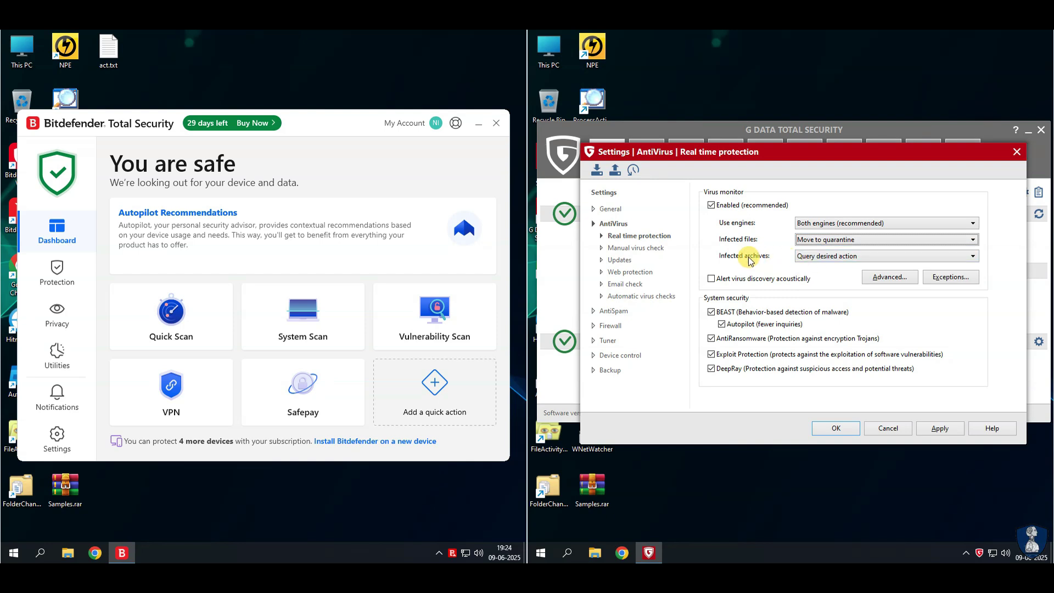
click(852, 256)
click(839, 295)
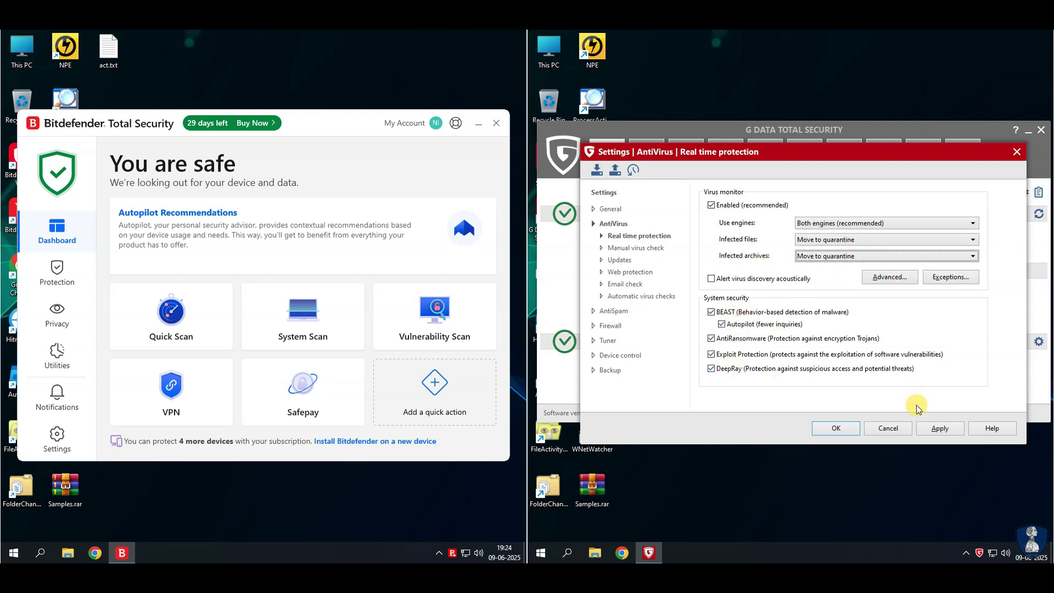
click(939, 428)
click(828, 390)
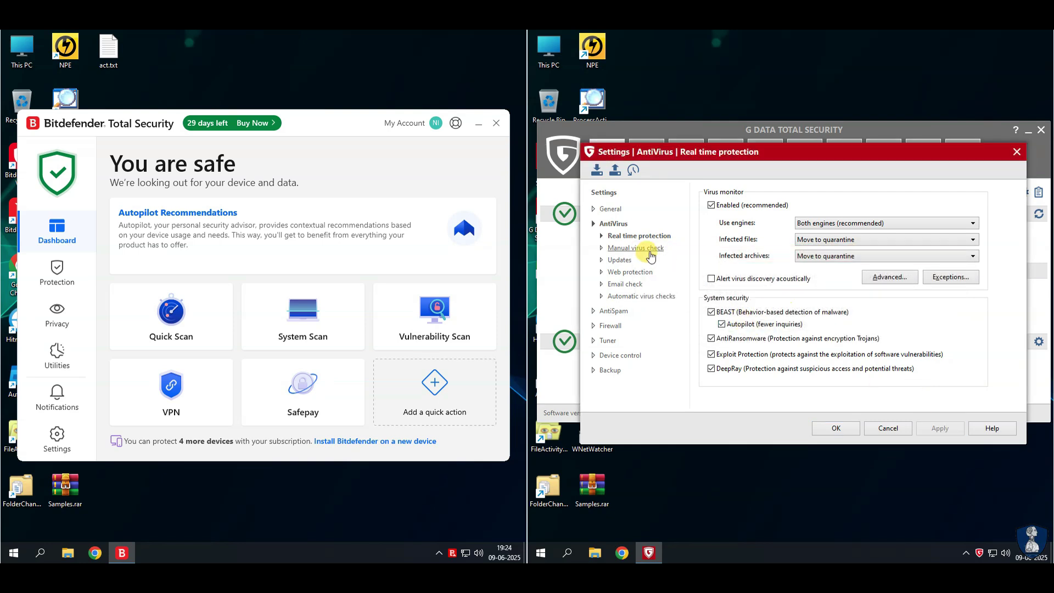
Step: Set the manual virus check to move infected files to quarantine
click(650, 251)
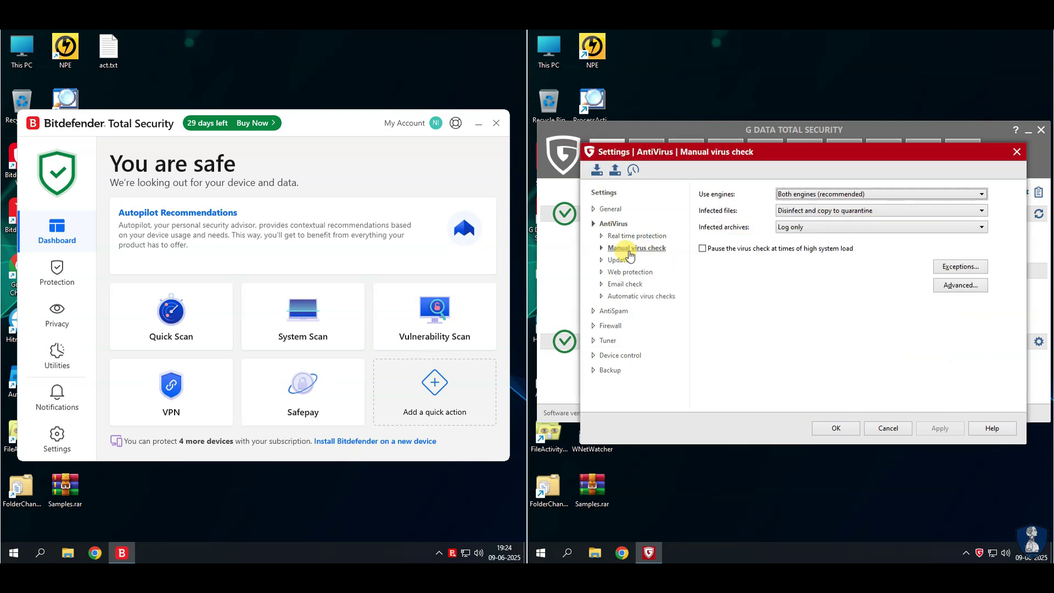
click(796, 210)
click(798, 225)
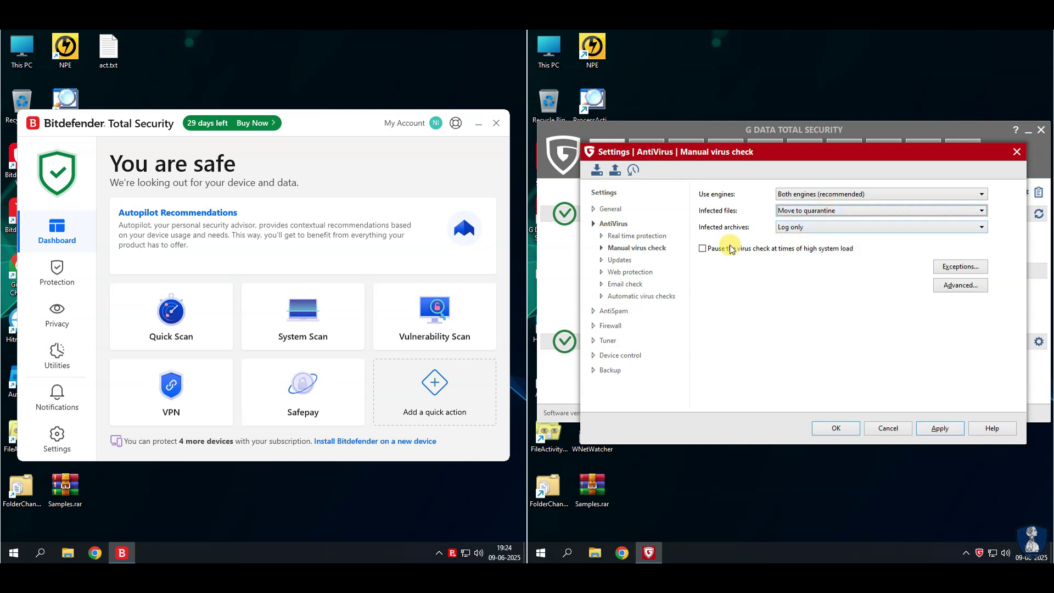
Step: Review the remaining AntiVirus settings: Updates, Web protection, Email check and Automatic virus checks
click(620, 259)
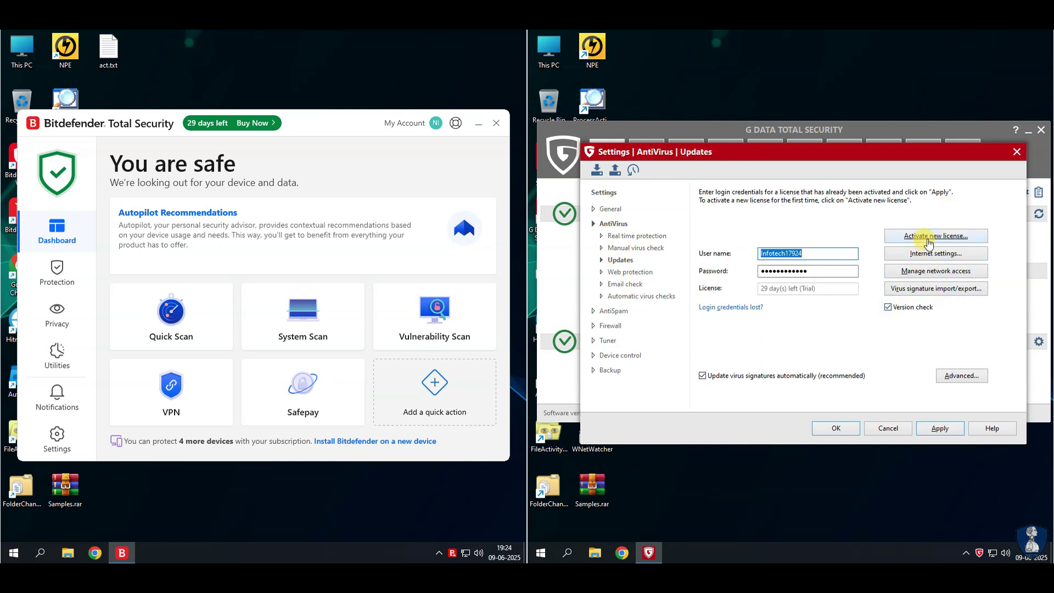
click(618, 272)
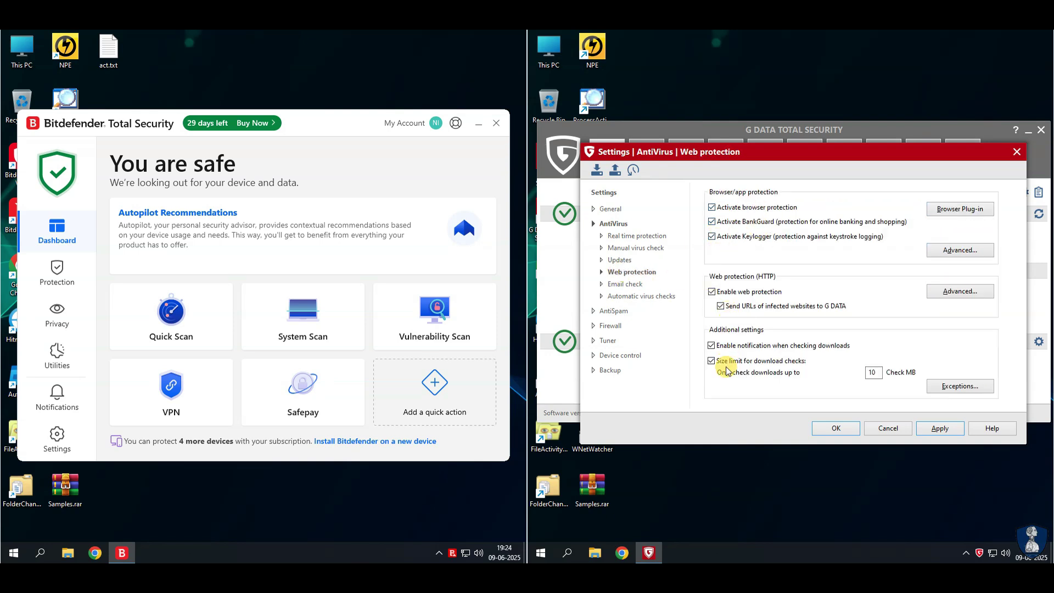
click(623, 284)
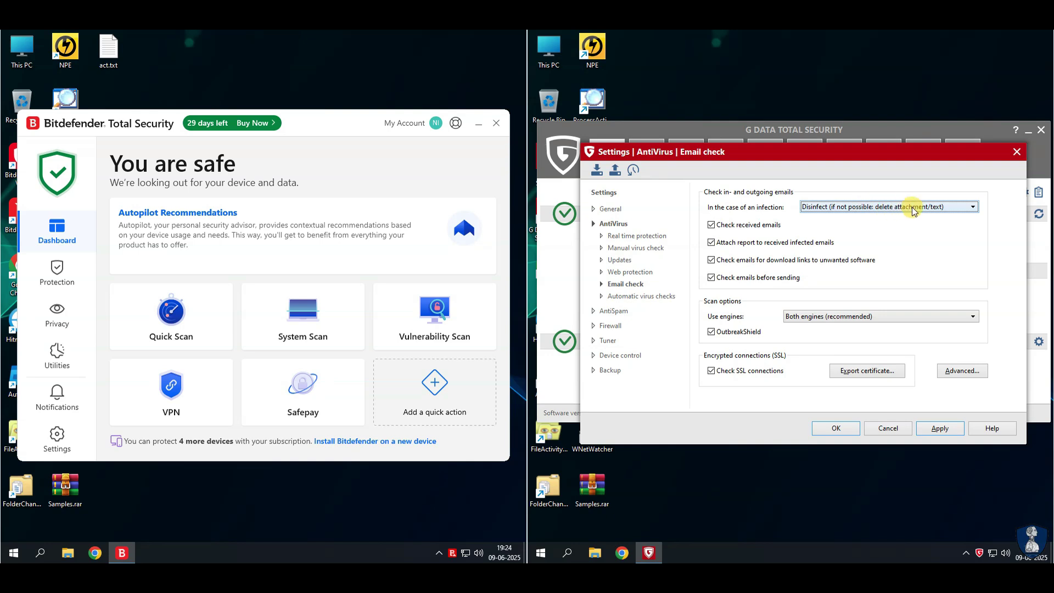
click(631, 295)
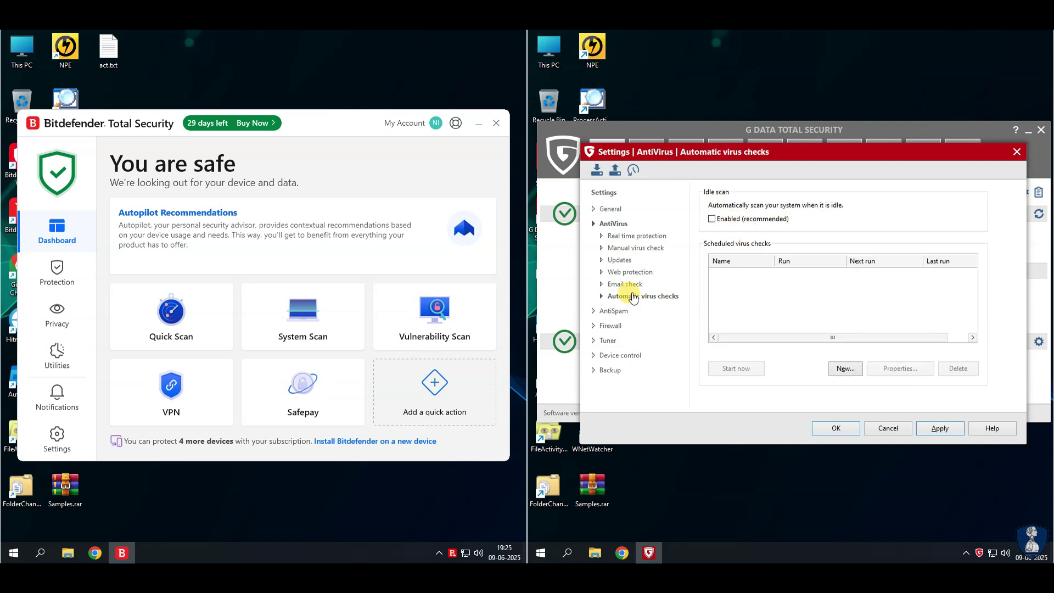
Step: Review the AntiSpam pages Spam filter, More filters and Miscellaneous, and the automatic Firewall settings
click(613, 311)
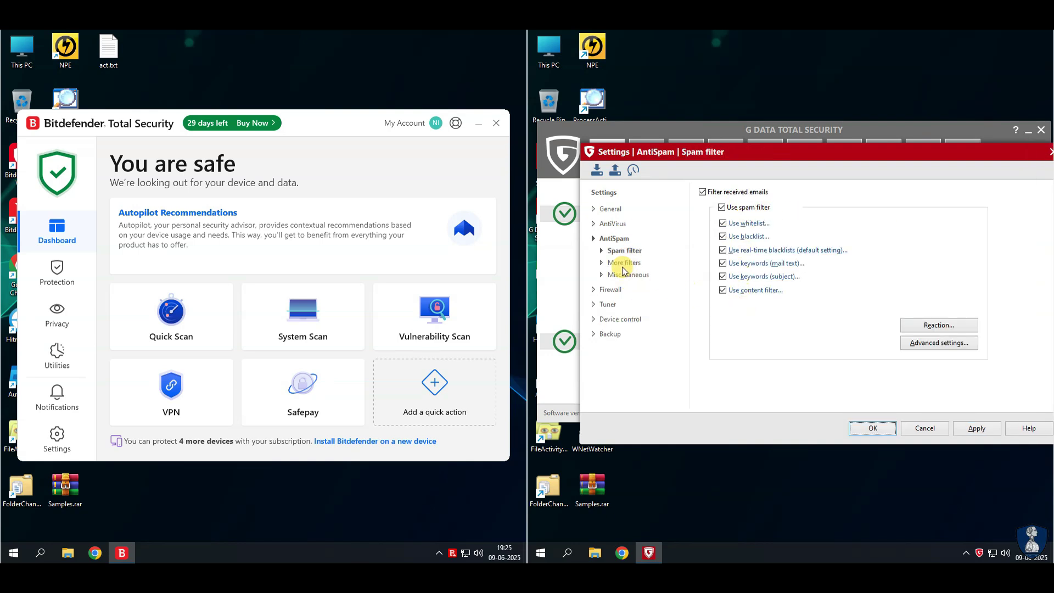
click(624, 263)
click(628, 275)
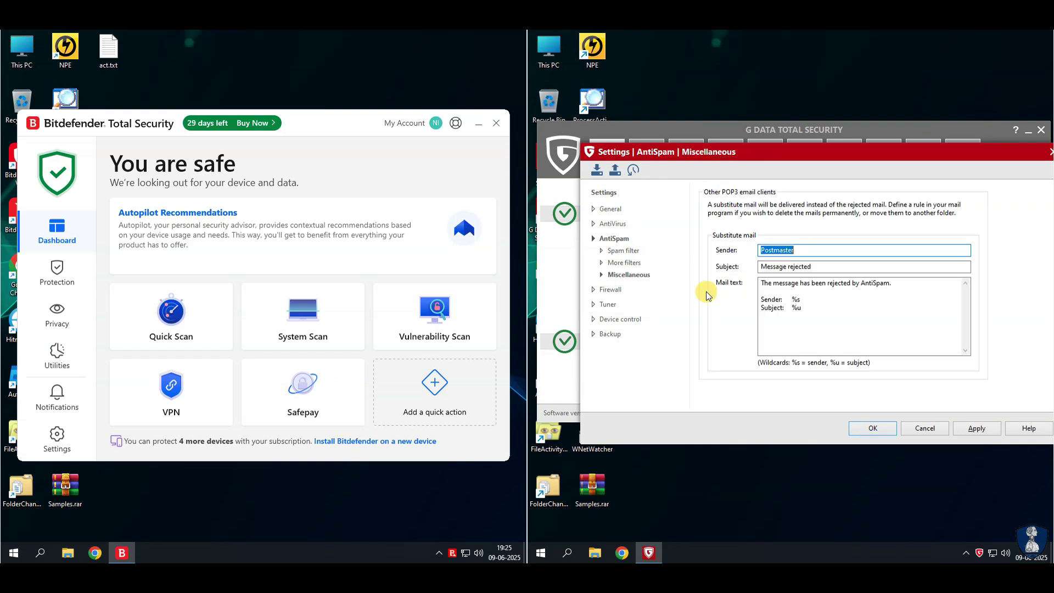
click(610, 290)
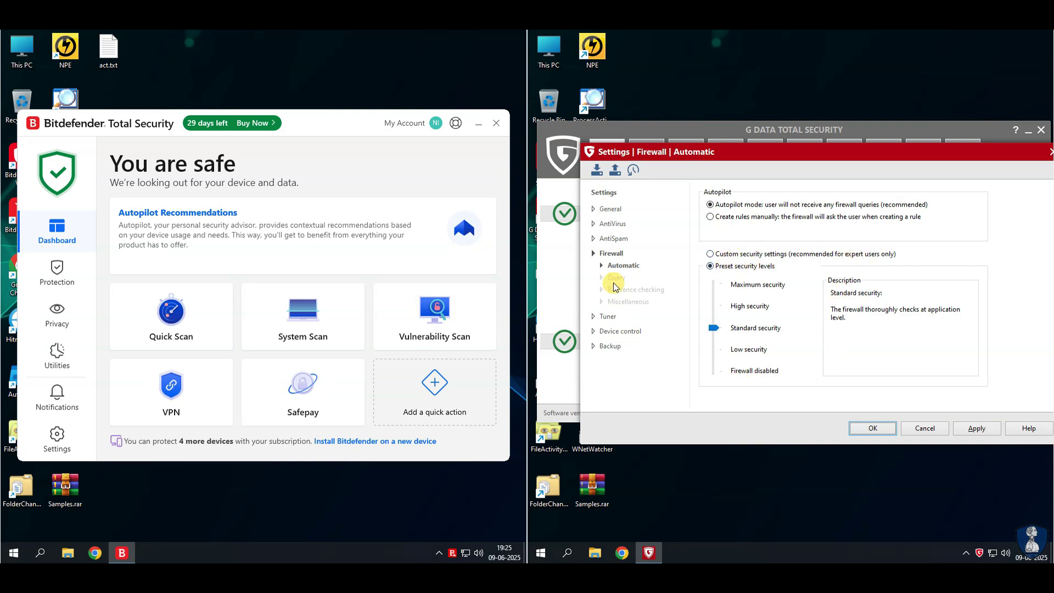
Step: Review the Tuner's General options and the modules listed under its Configuration
click(609, 316)
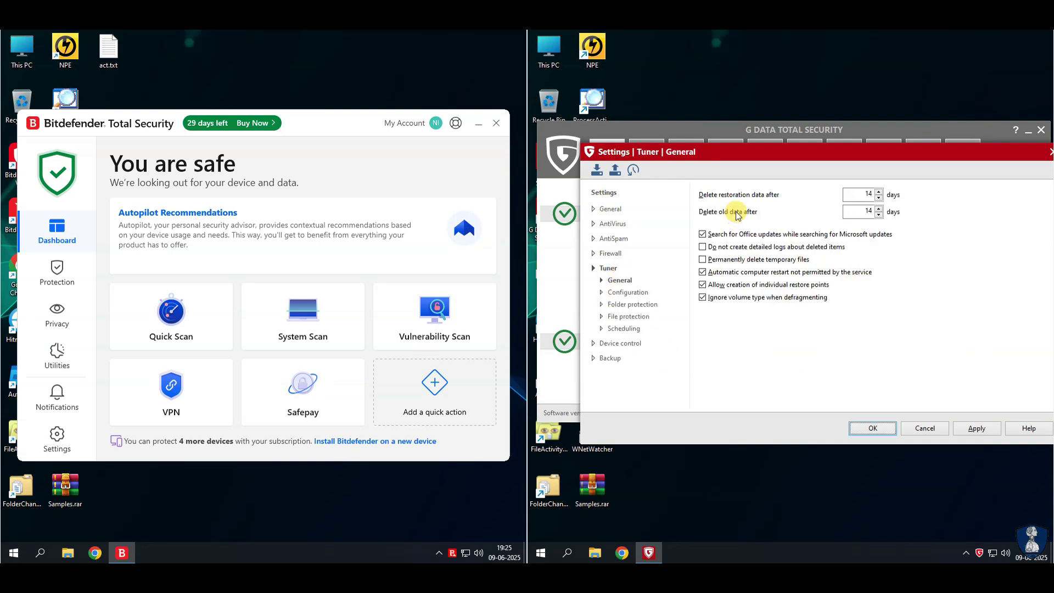
click(628, 291)
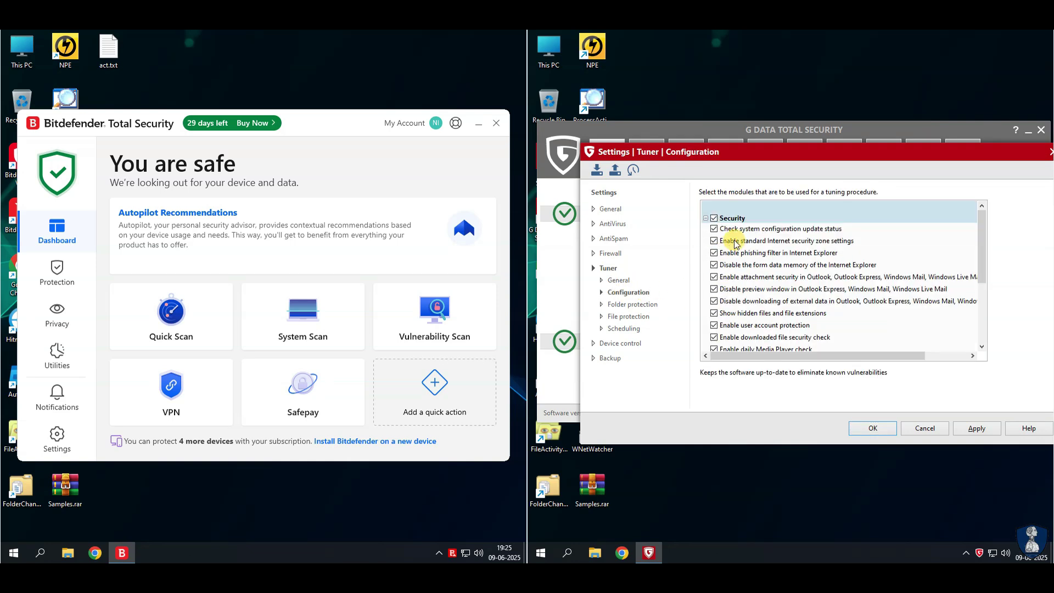
scroll(768, 253, down, 2)
Step: Add the Documents and Videos folders to the Tuner's Folder protection exclusions
click(636, 305)
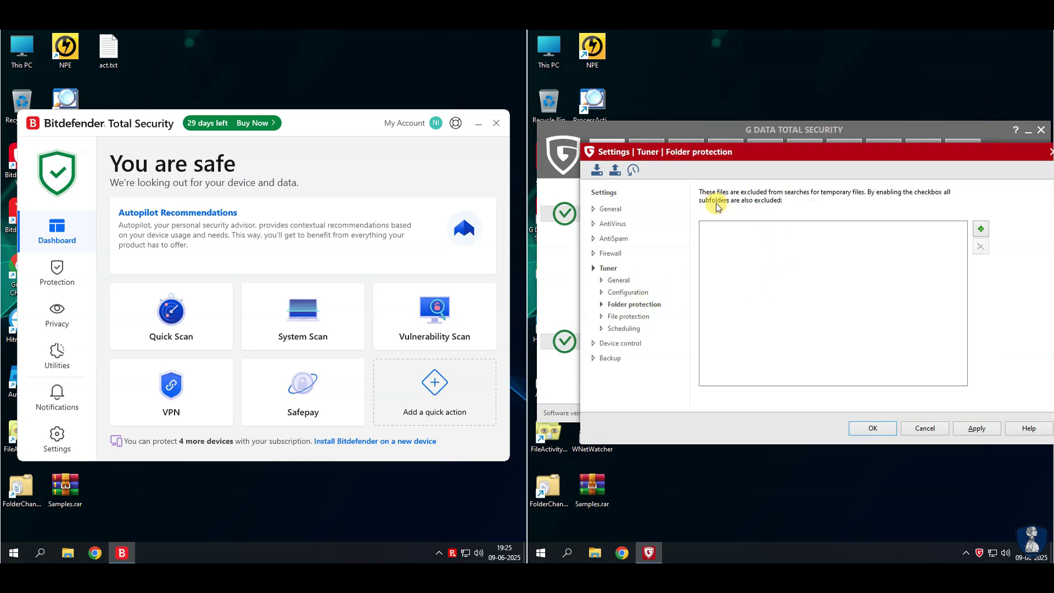
click(981, 230)
click(790, 295)
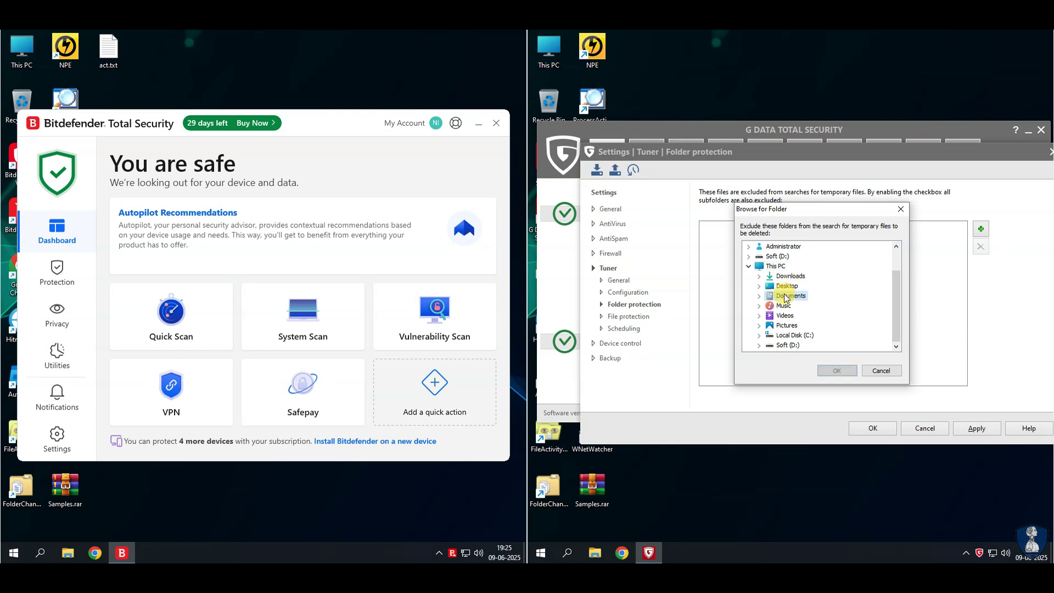
click(837, 371)
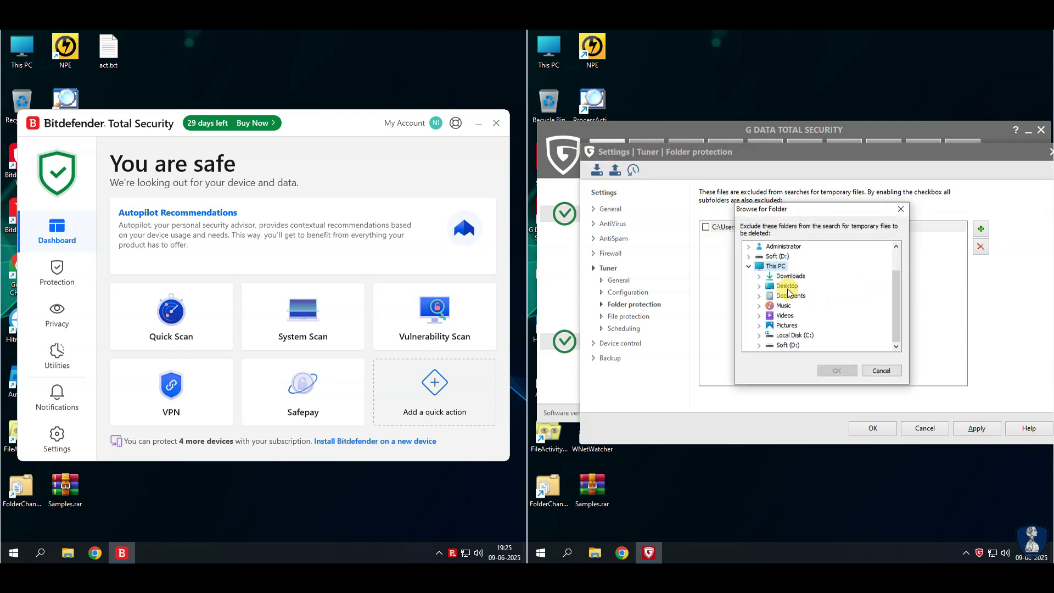
click(785, 315)
click(837, 370)
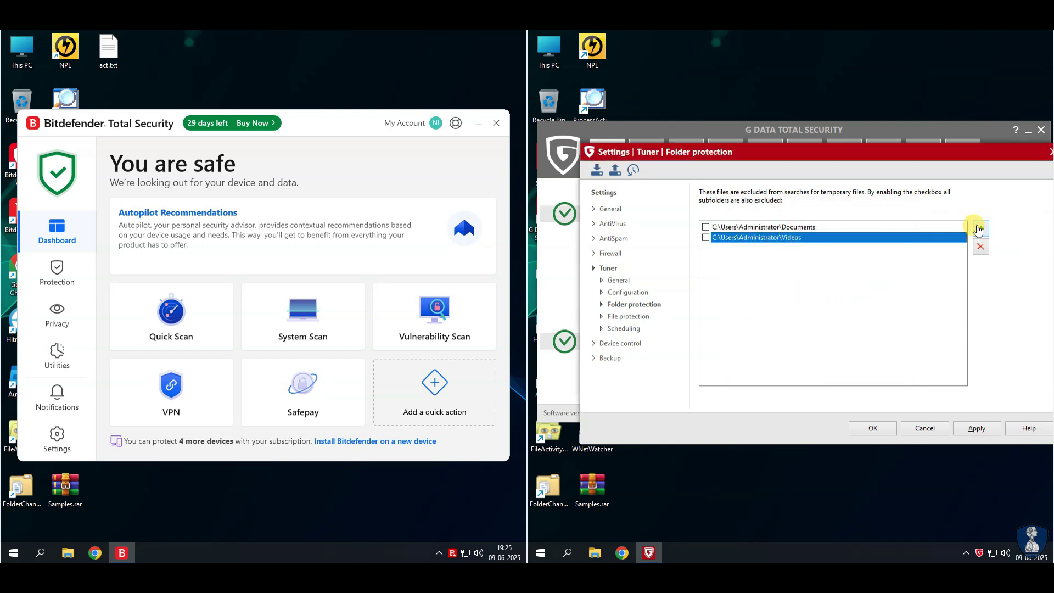
Step: Add the Music and Pictures folders to the Folder protection exclusions and apply the change
click(978, 229)
click(783, 305)
click(837, 371)
click(978, 230)
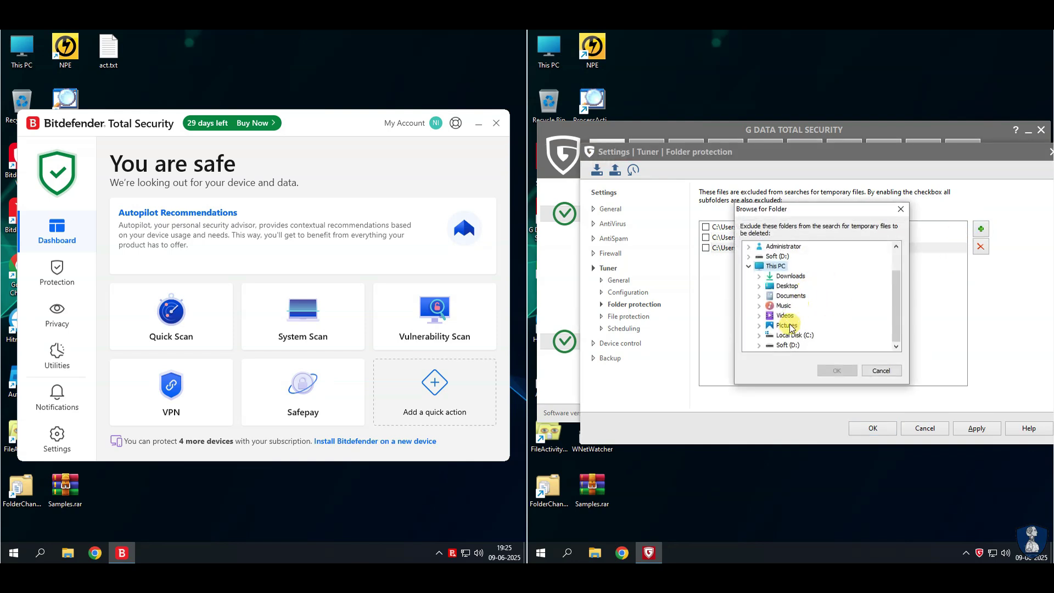
click(787, 326)
click(848, 370)
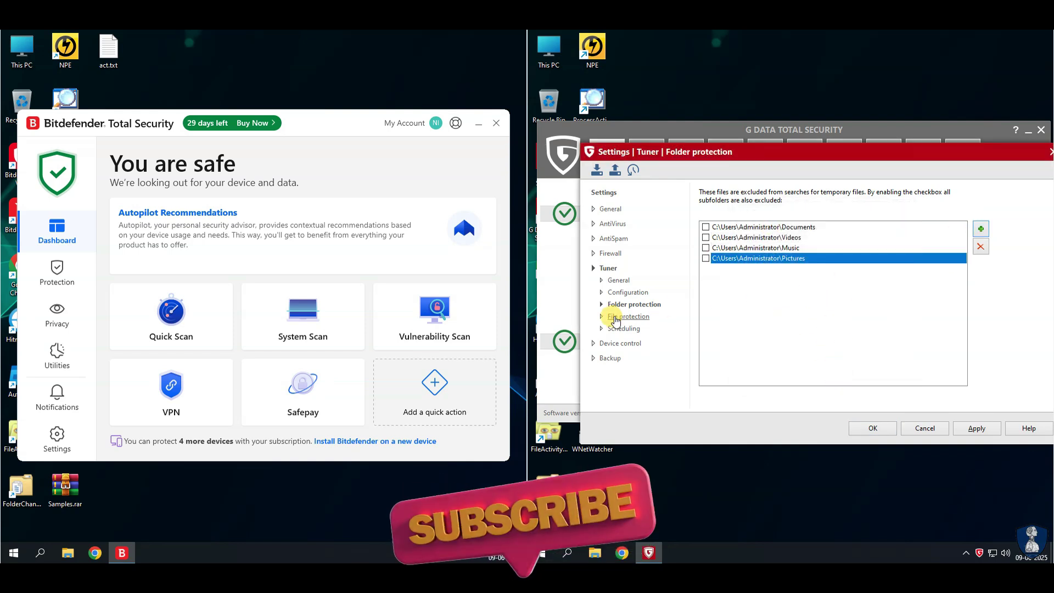
click(975, 428)
Step: Review the Tuner's File protection and Scheduling settings, and open the Device control rules
click(628, 316)
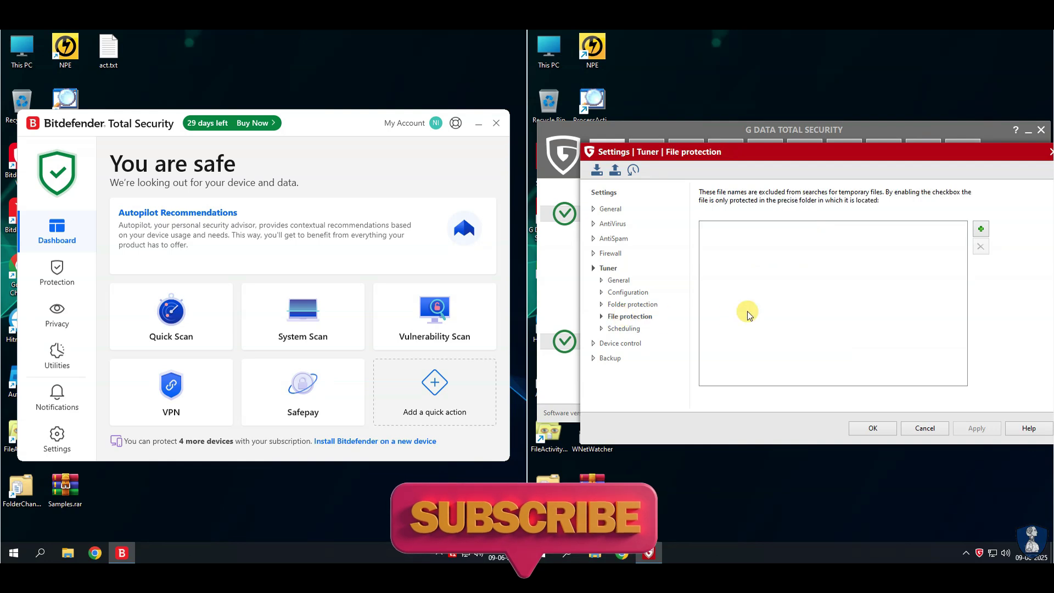
click(623, 328)
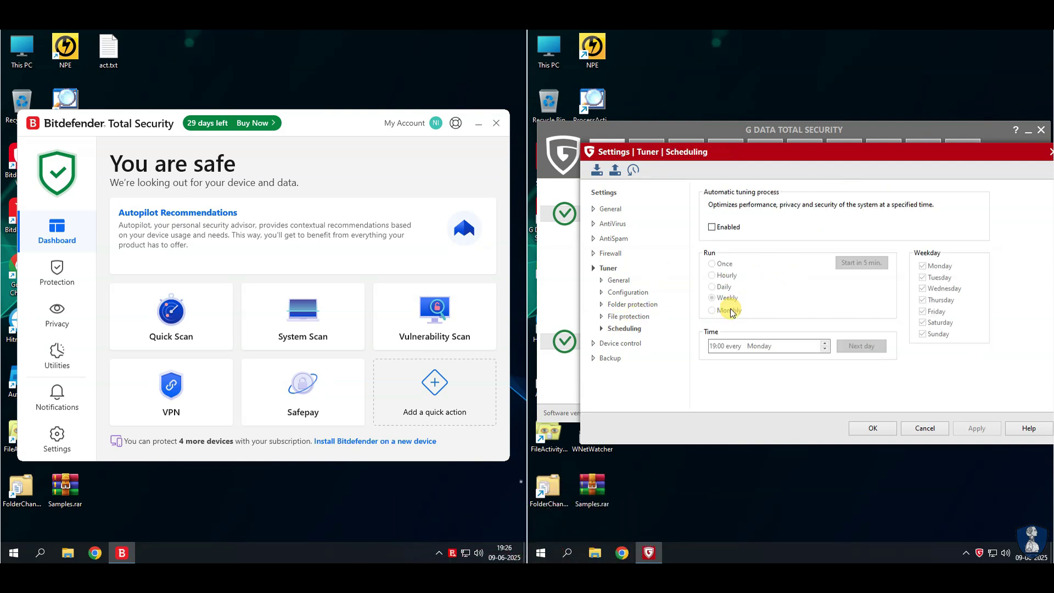
click(636, 343)
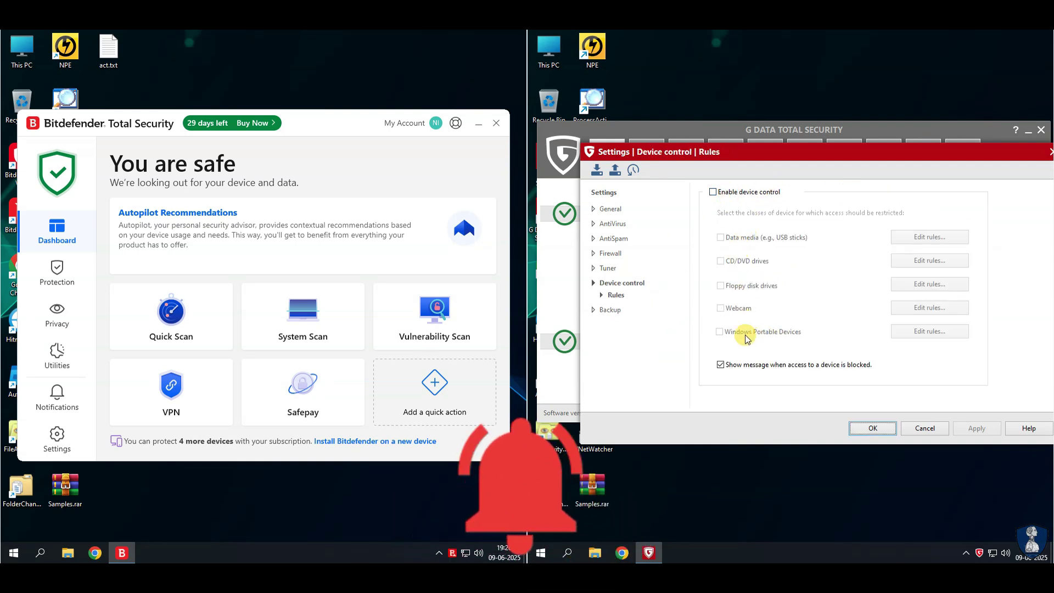
Step: Enable device control and restrict access for webcam, data media, CD/DVD drives, floppy disk drives and Windows Portable Devices
click(713, 191)
click(720, 308)
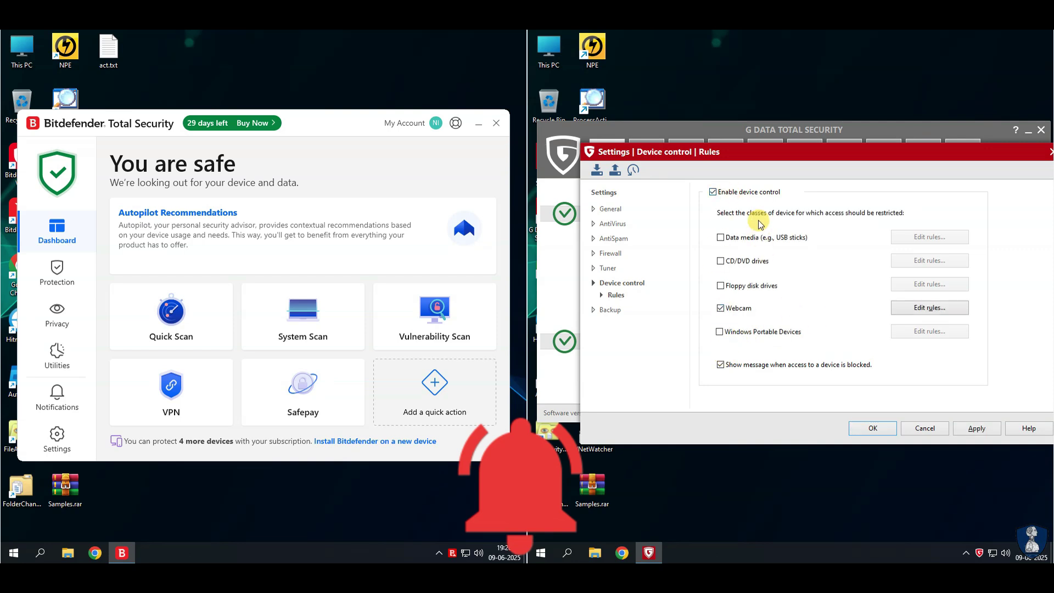
click(720, 237)
click(720, 261)
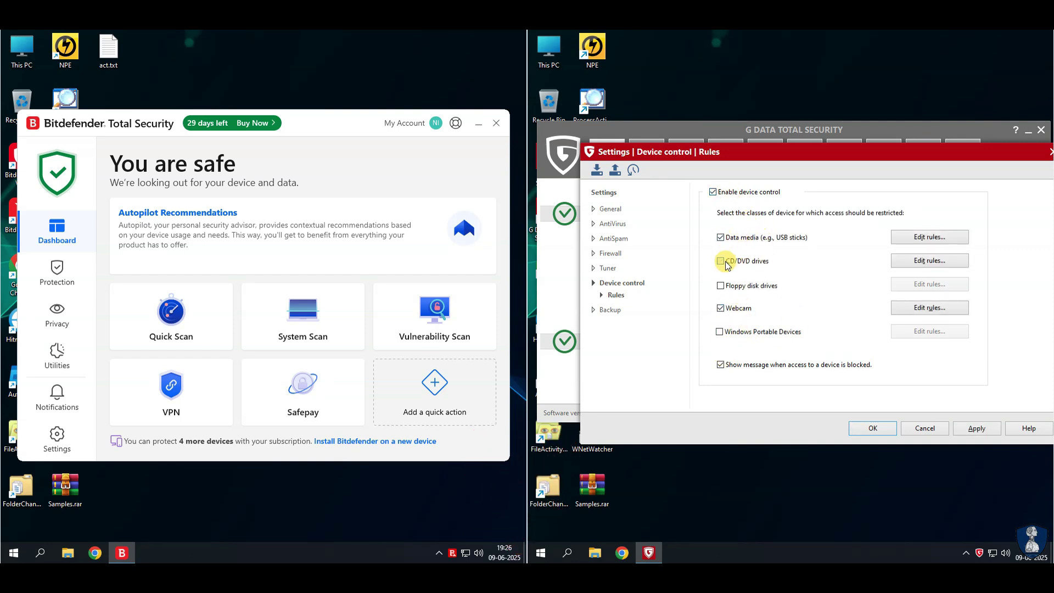
click(721, 285)
click(719, 332)
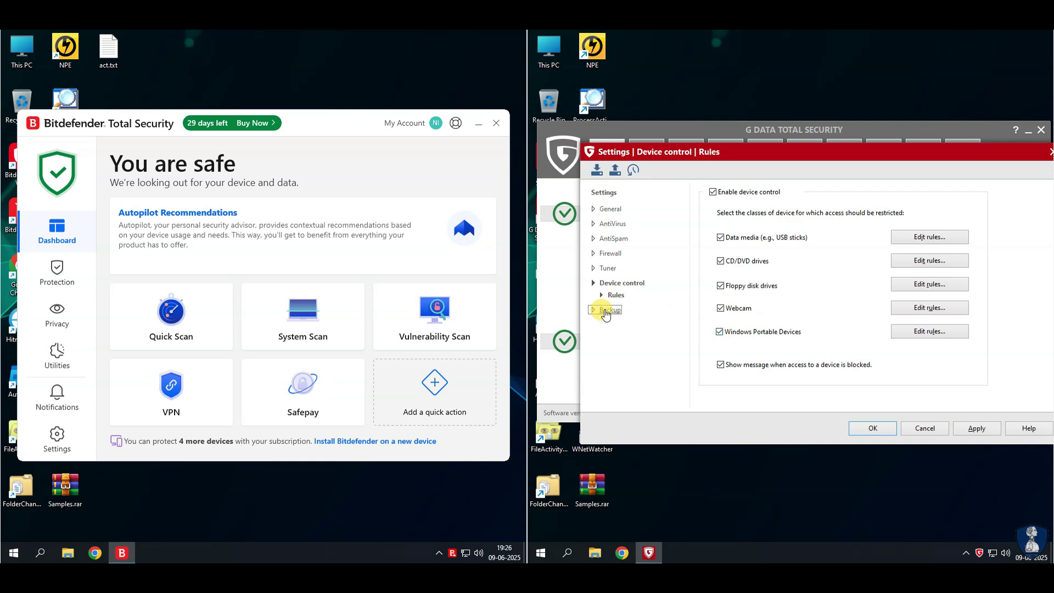
Step: Check the Backup settings, save the G DATA settings and restart the computer
click(608, 310)
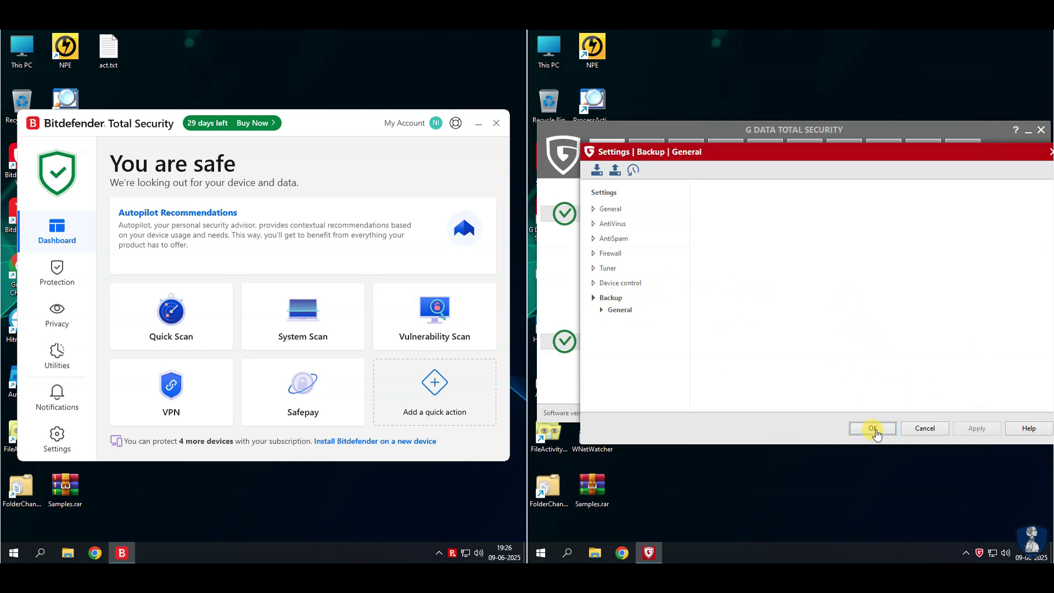
click(872, 428)
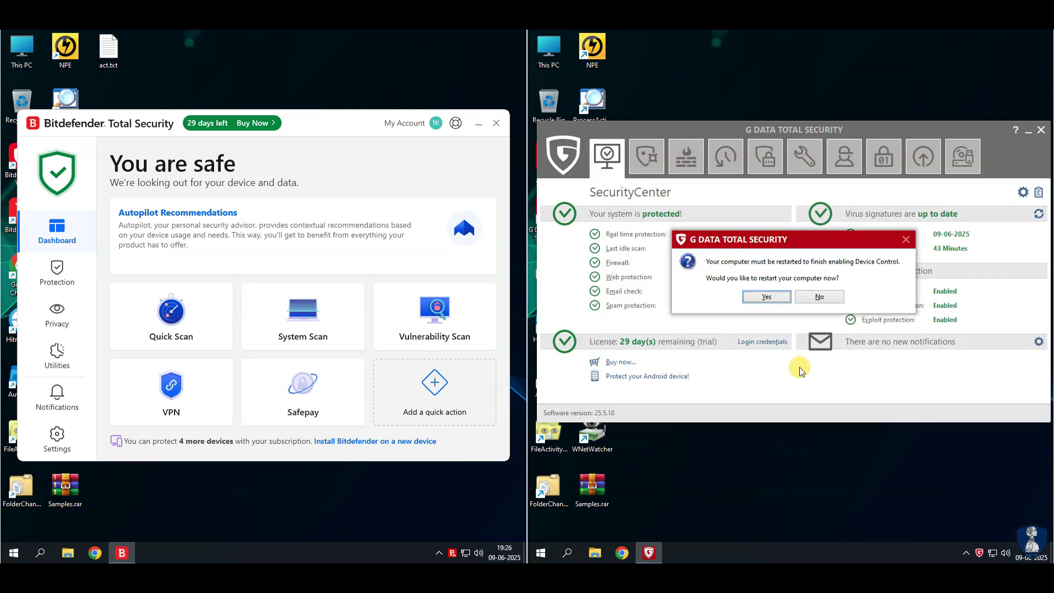
click(764, 296)
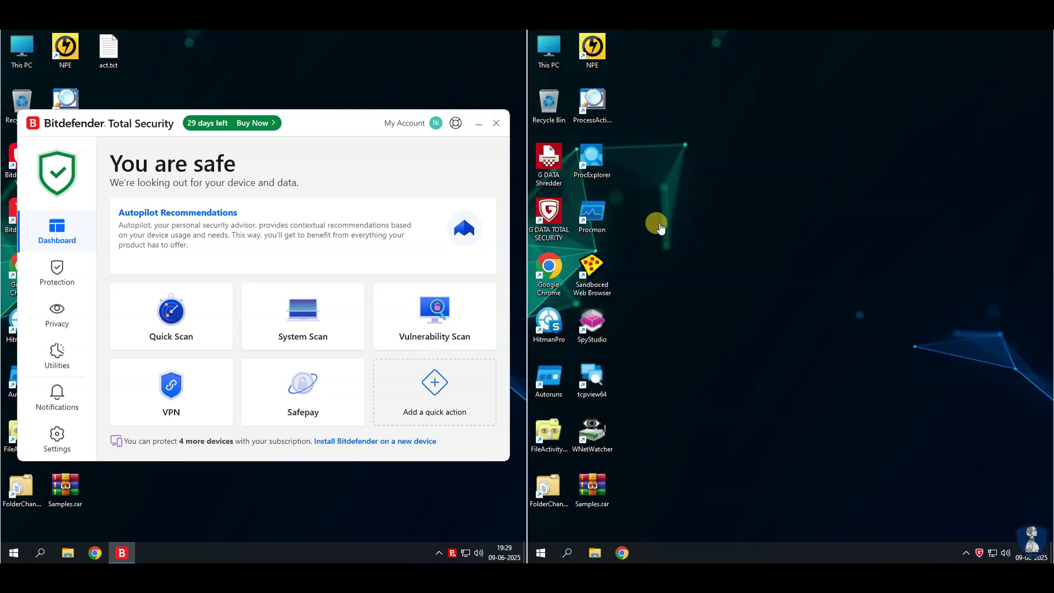
Step: Reopen G DATA's SecurityCenter and bring up the Bitdefender main window on the other machine
right_click(979, 552)
click(974, 470)
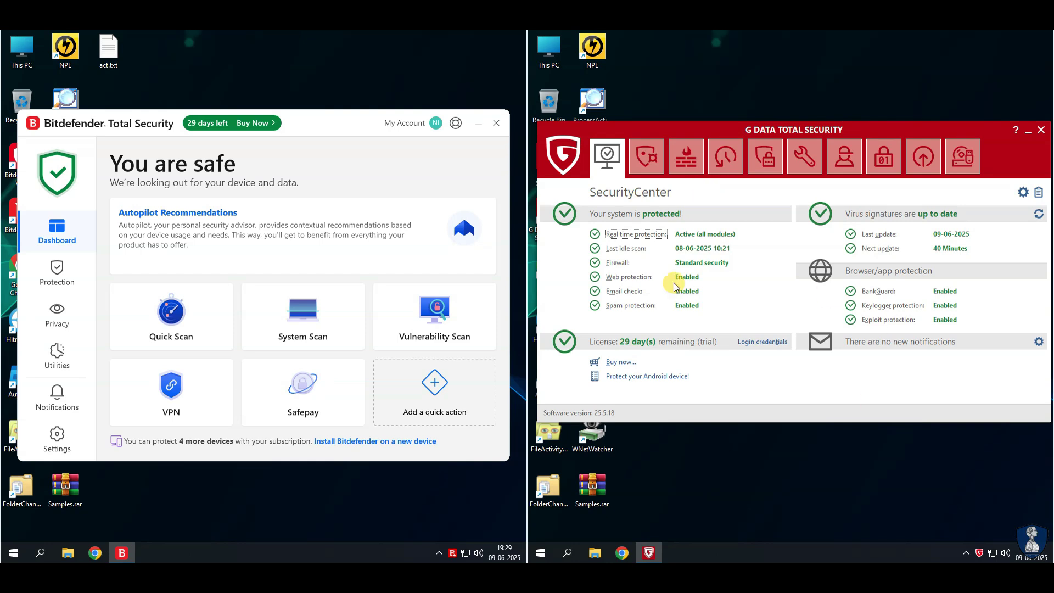
right_click(451, 552)
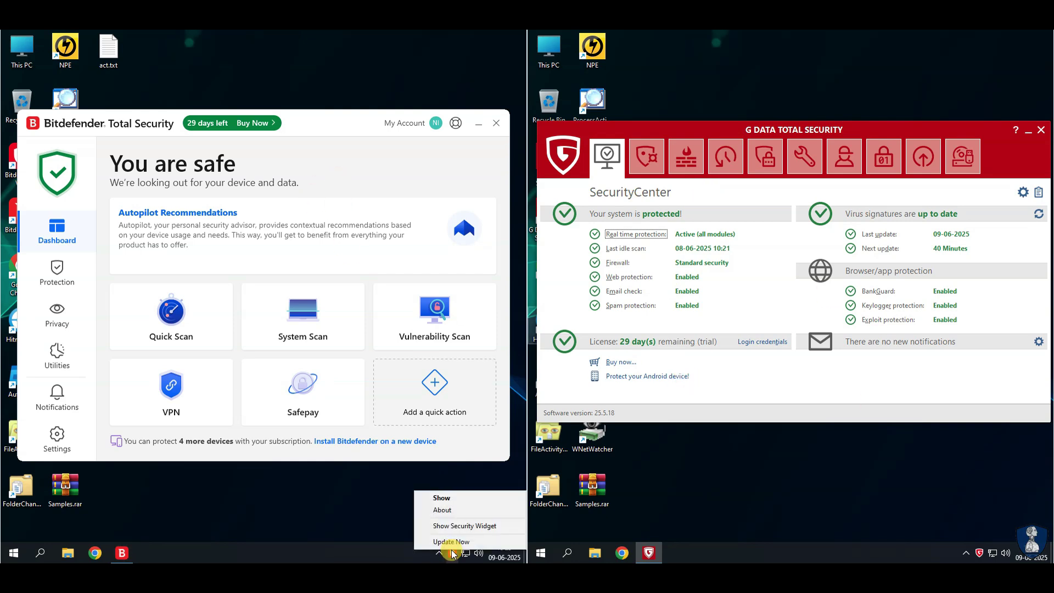
click(444, 498)
Step: Turn off Bitdefender Shield in the advanced Antivirus settings, return to the Dashboard and minimise the window
click(57, 273)
click(153, 248)
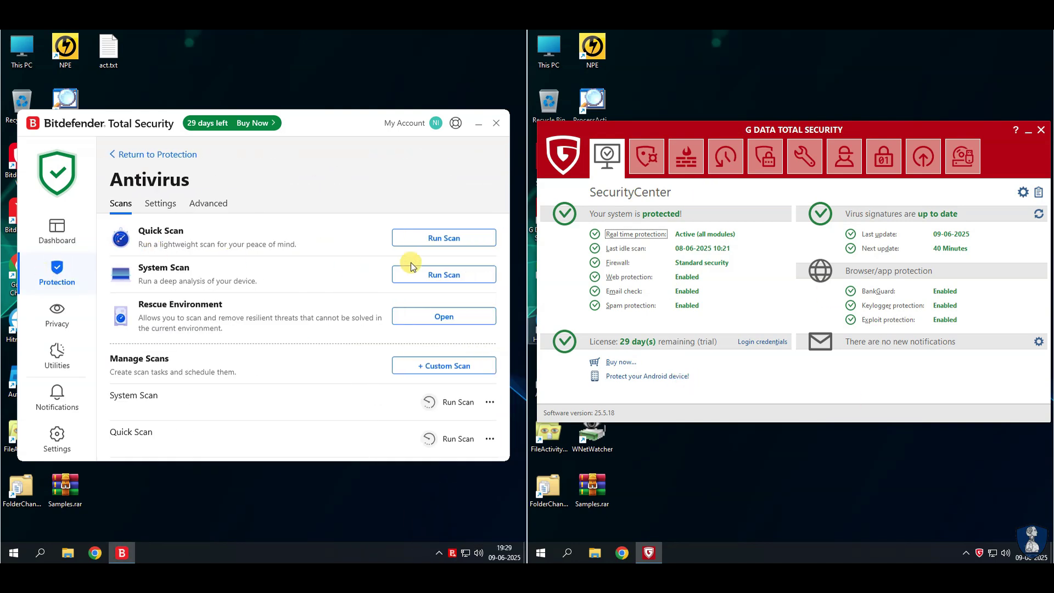
click(209, 203)
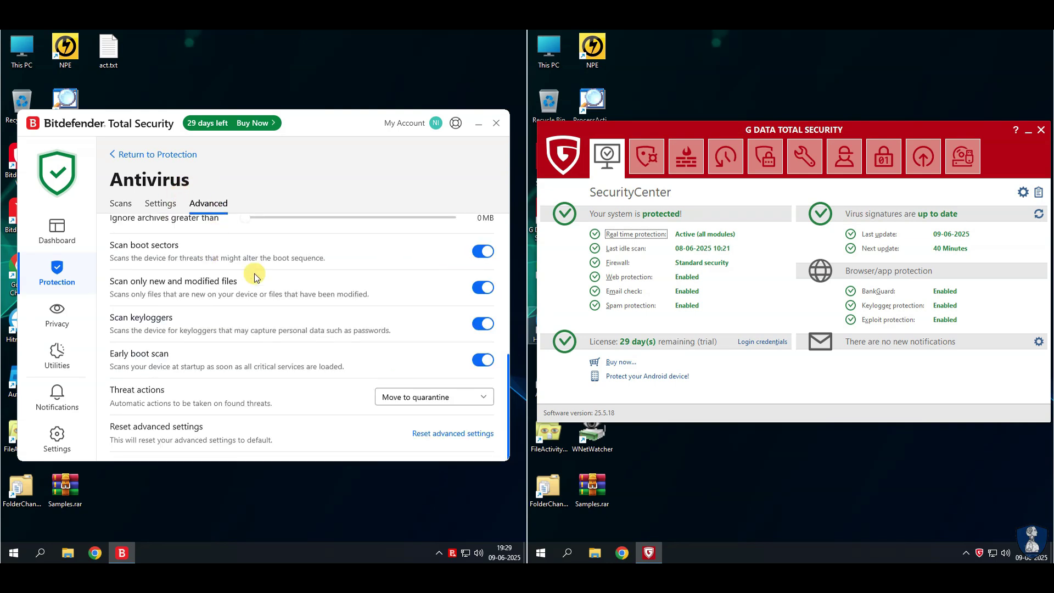
click(479, 244)
click(189, 304)
click(167, 433)
click(211, 344)
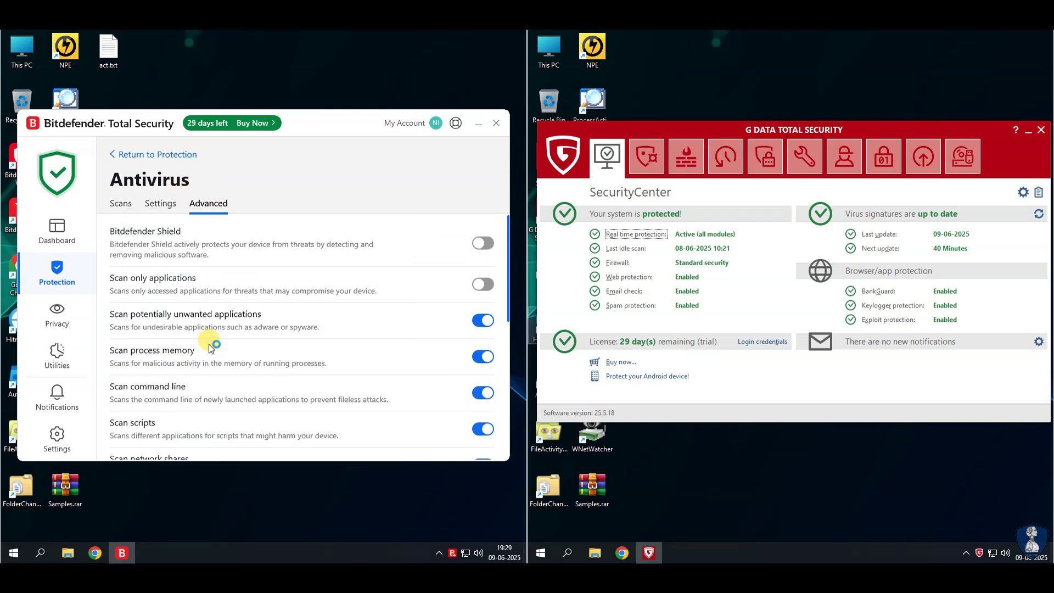
click(79, 267)
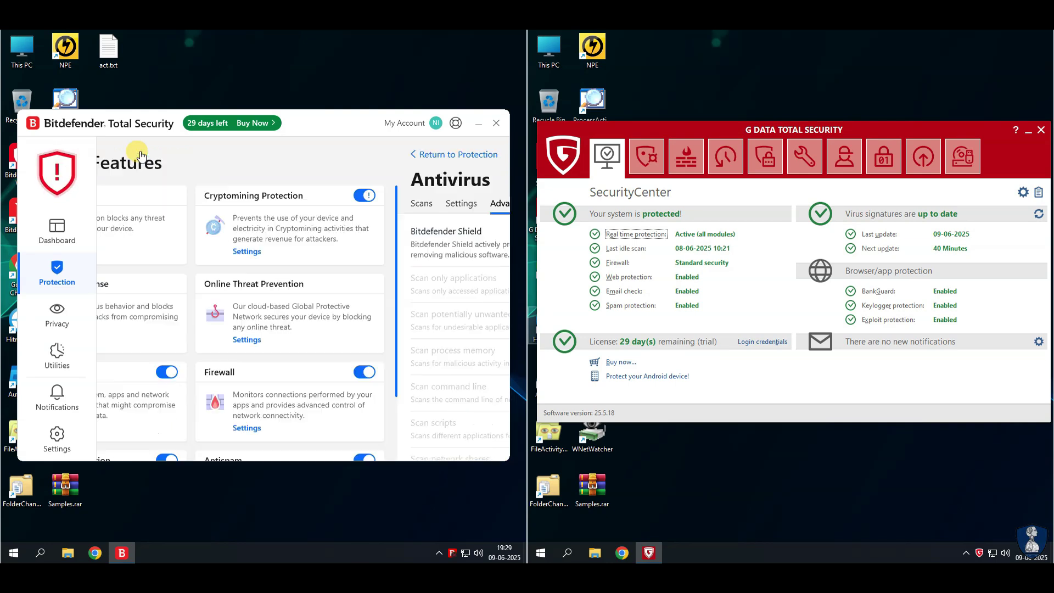
click(57, 233)
click(475, 124)
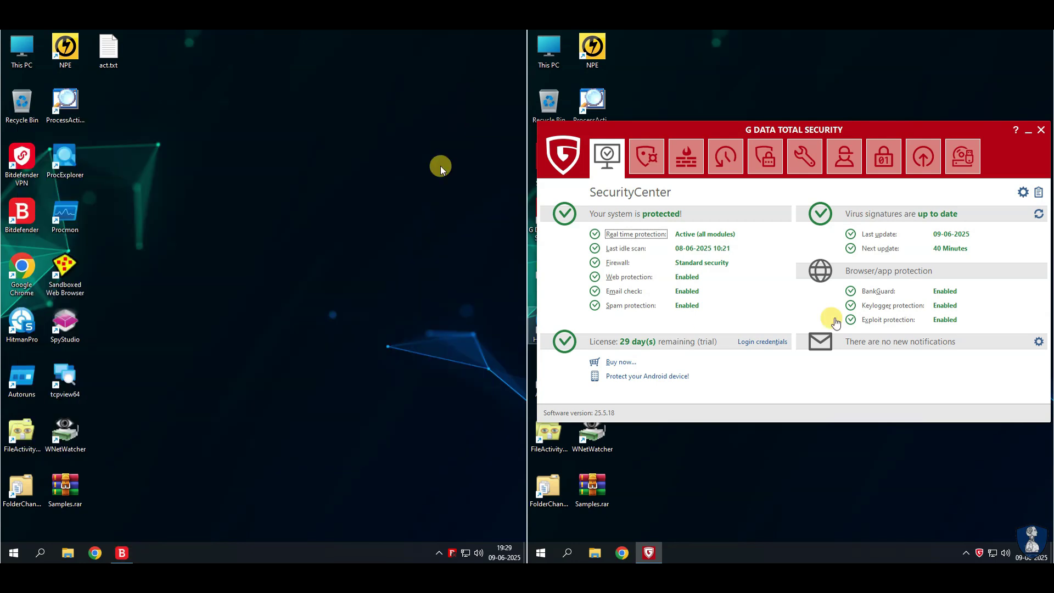
Step: Temporarily disable G DATA's virus monitor, choosing a duration longer than 5 minutes
right_click(982, 555)
click(965, 486)
click(950, 500)
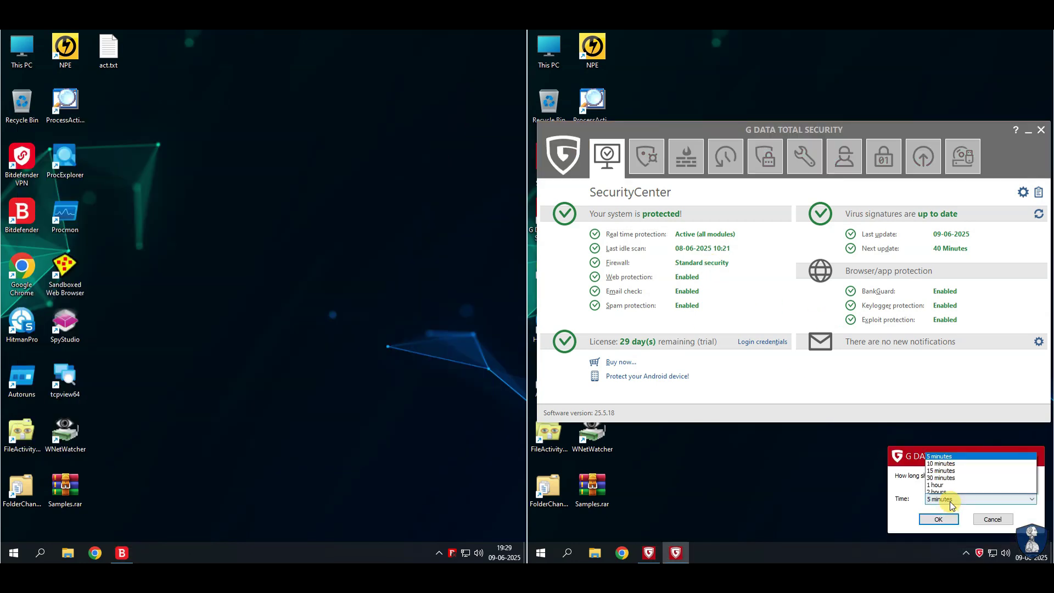
click(952, 489)
click(938, 519)
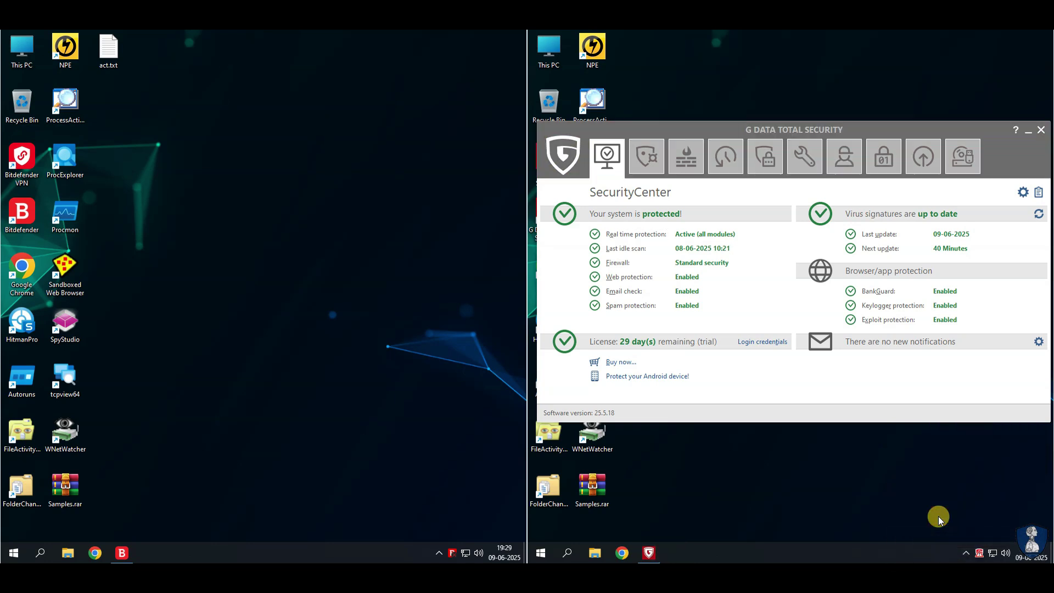
Step: Disable G DATA's autopilot and firewall, then close its SecurityCenter window
click(770, 396)
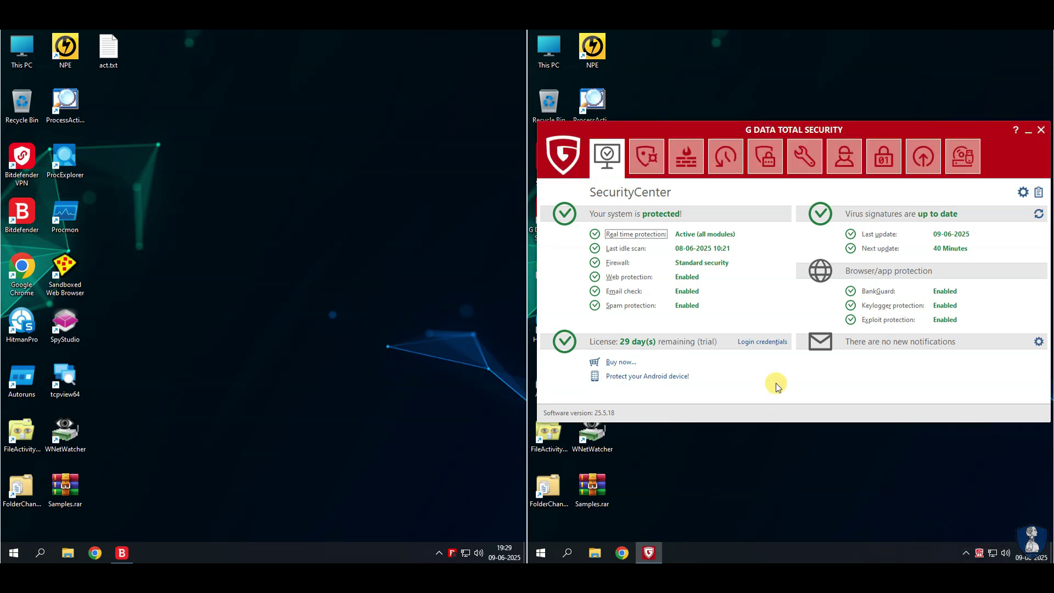
right_click(980, 555)
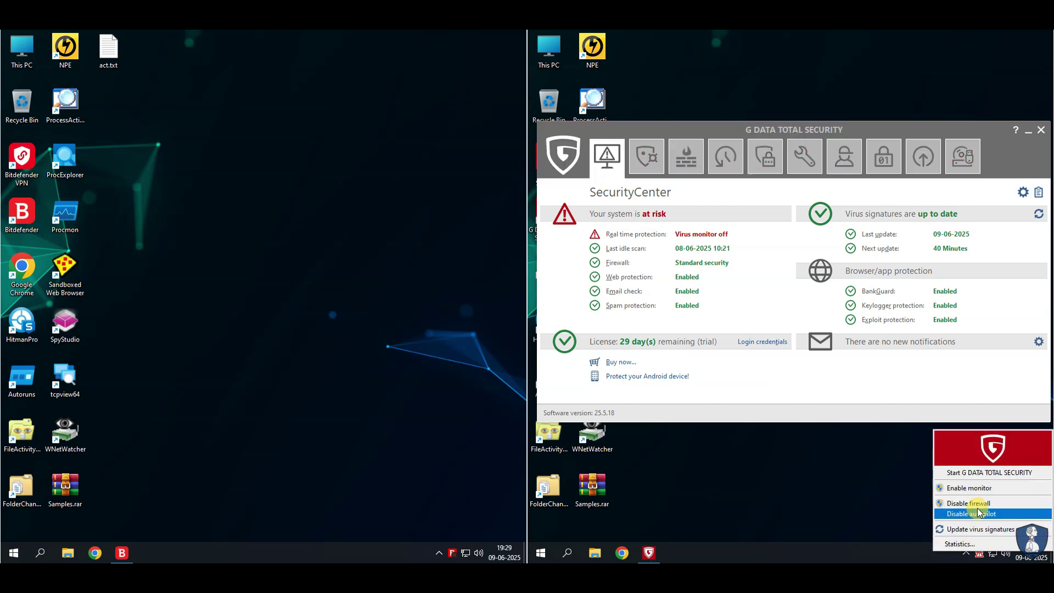
click(973, 501)
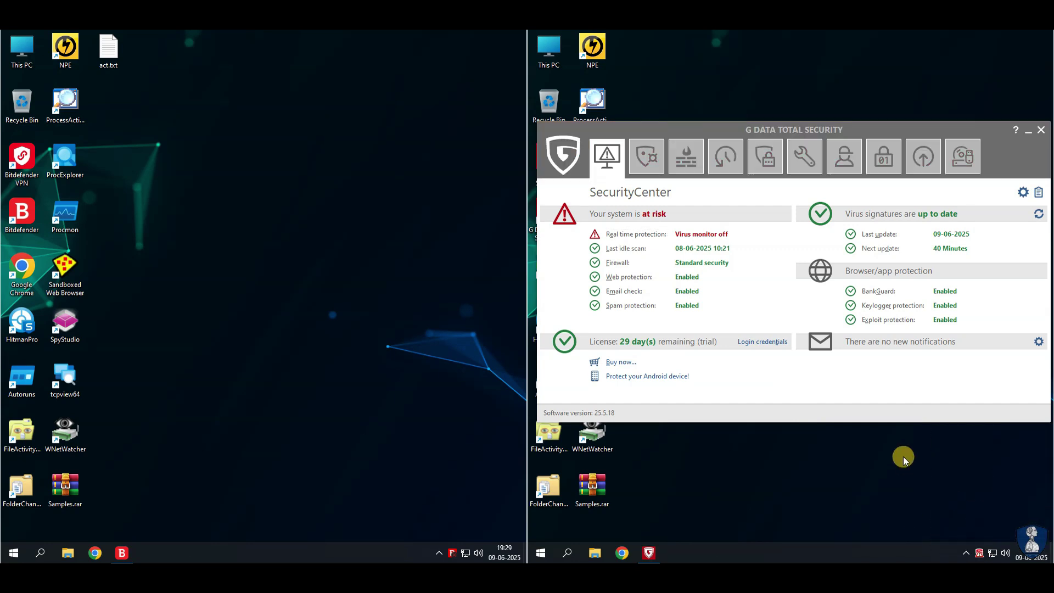
right_click(979, 553)
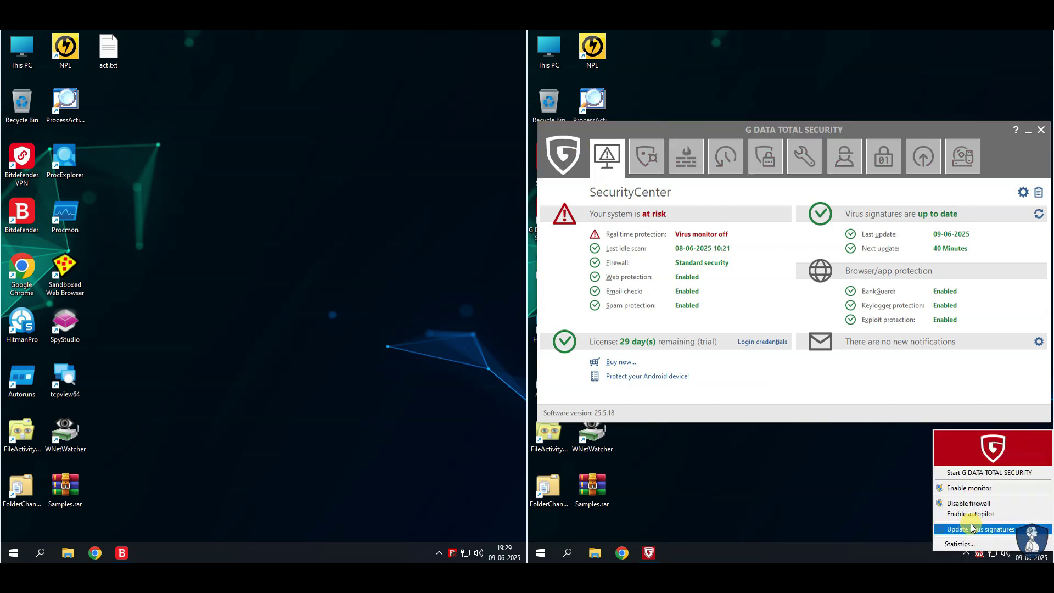
click(973, 505)
click(953, 503)
click(956, 492)
click(943, 520)
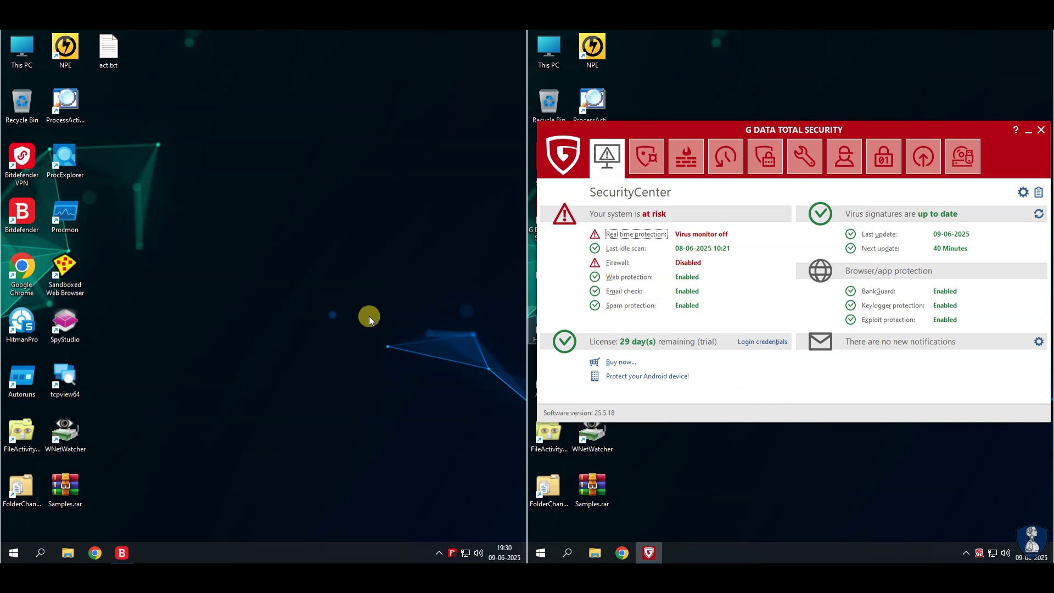
click(1040, 129)
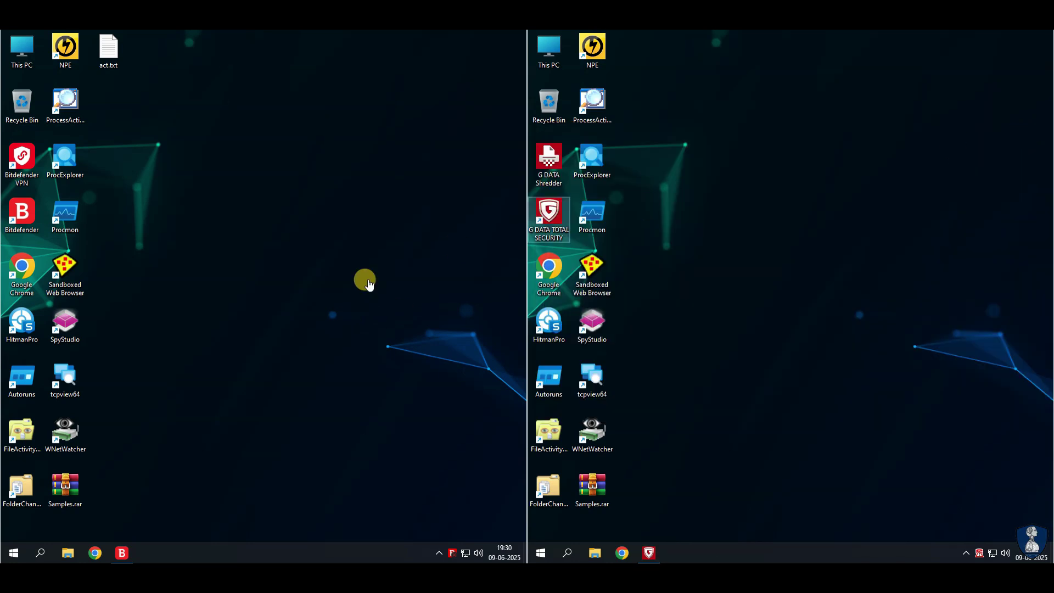
Step: Extract Samples.rar on the Bitdefender machine by entering the archive password, and move the Samples folder above act.txt on the desktop
right_click(67, 489)
click(122, 293)
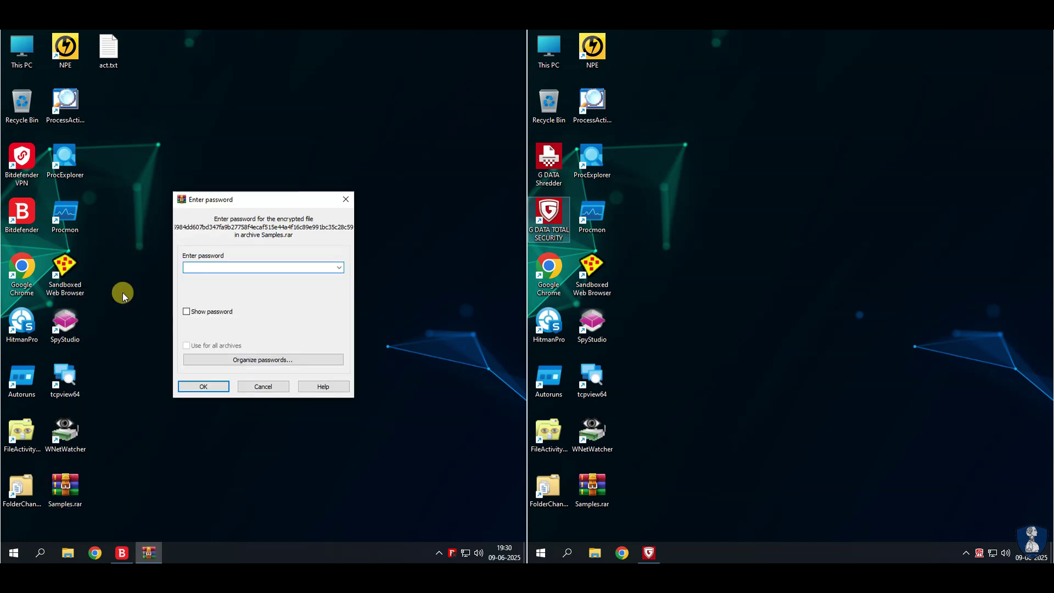
text(infected)
key(Return)
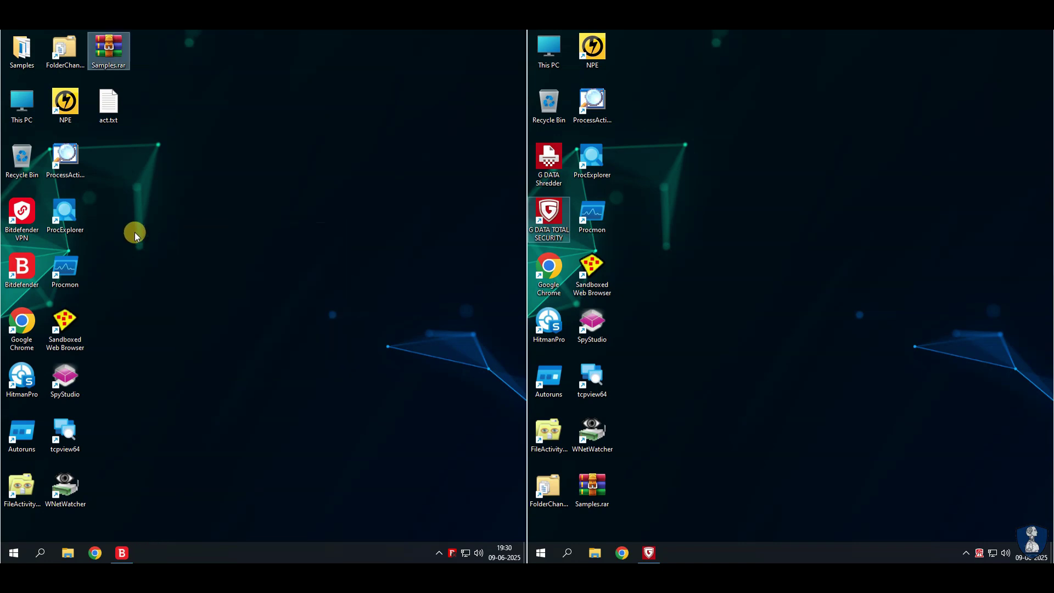
drag(14, 58, 117, 101)
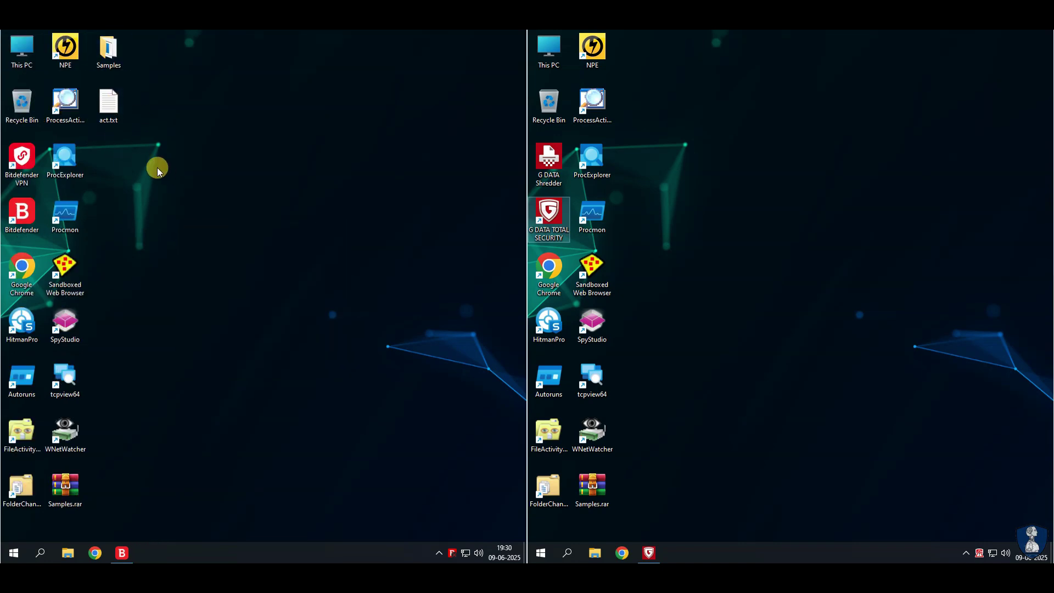
Step: Extract Samples.rar on the G DATA machine by entering the archive password, and move the Samples folder beside NPE on the desktop
right_click(601, 481)
click(676, 249)
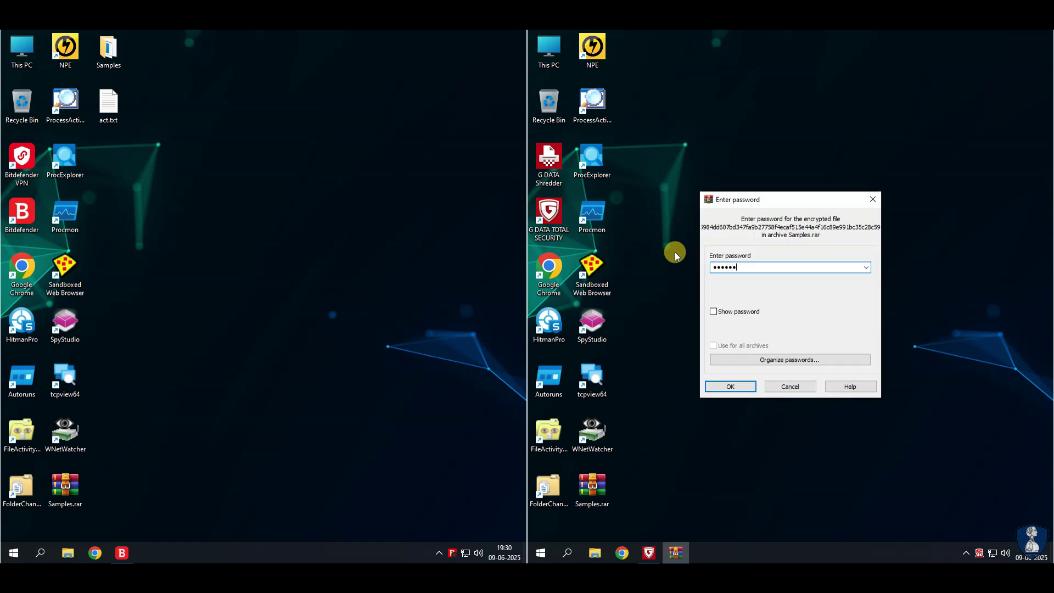
key(Return)
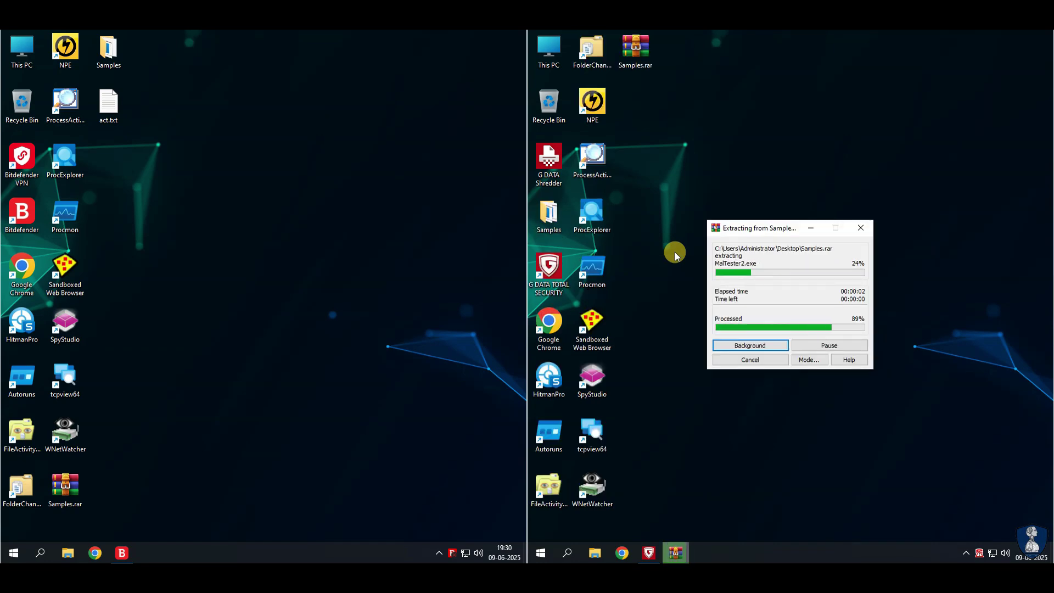
drag(548, 214, 643, 101)
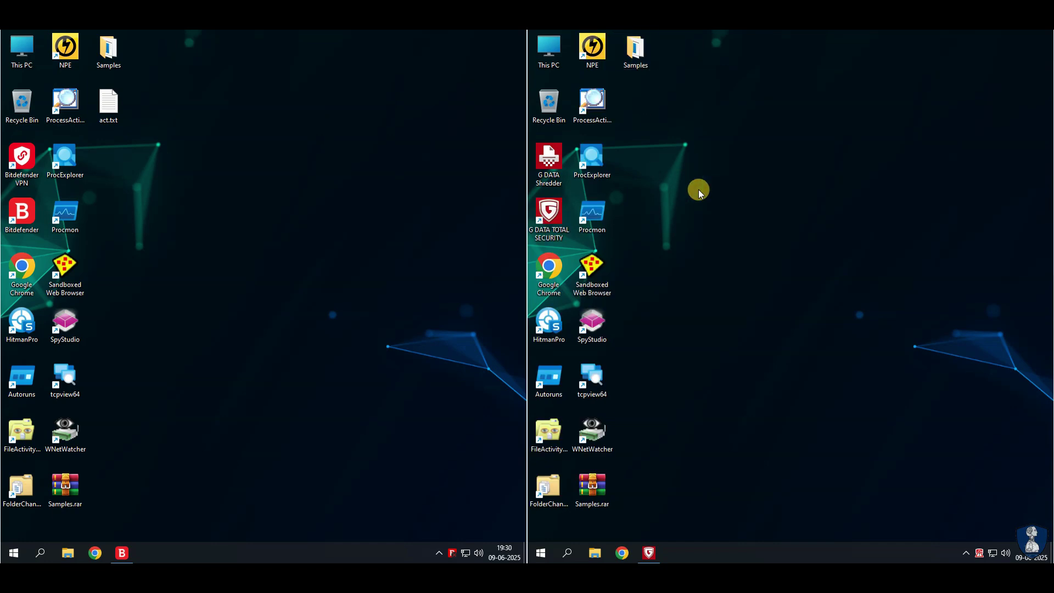
Step: Open the Samples folder on the Bitdefender machine, enlarge its window and look through the sample files
double_click(108, 59)
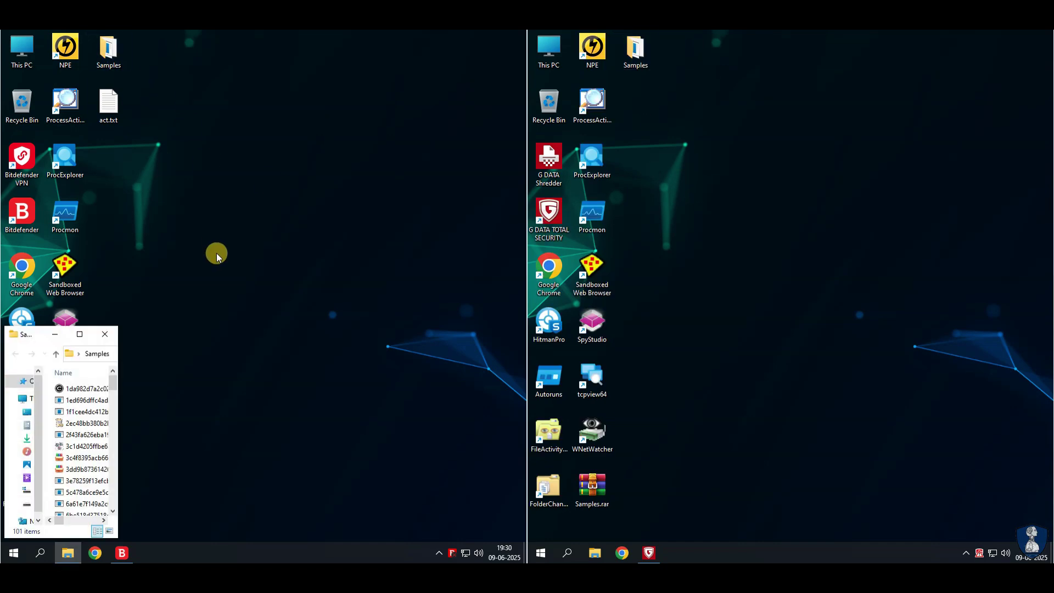
drag(33, 341, 73, 78)
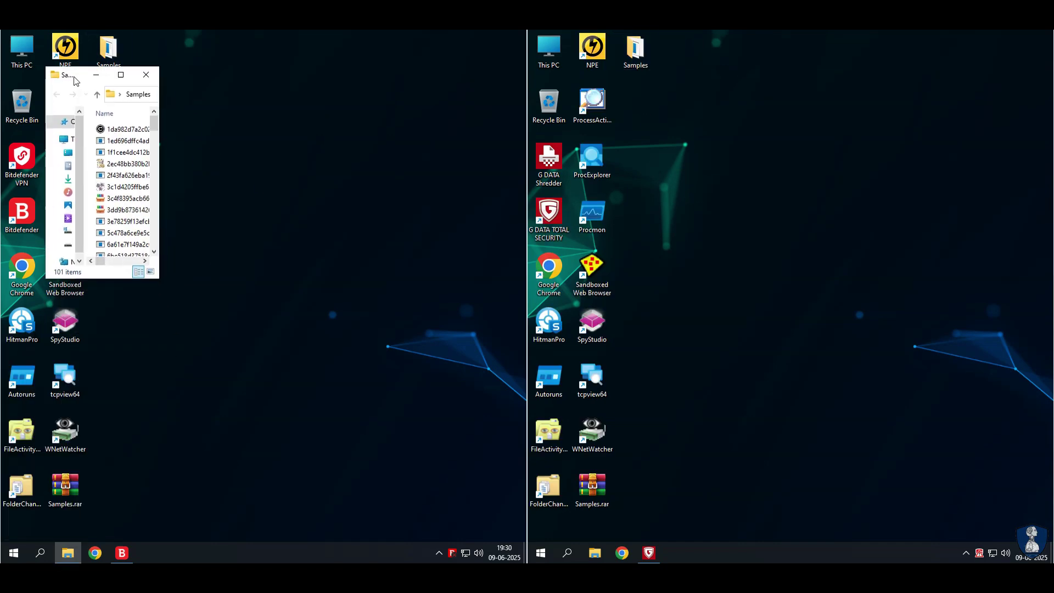
drag(162, 280, 427, 490)
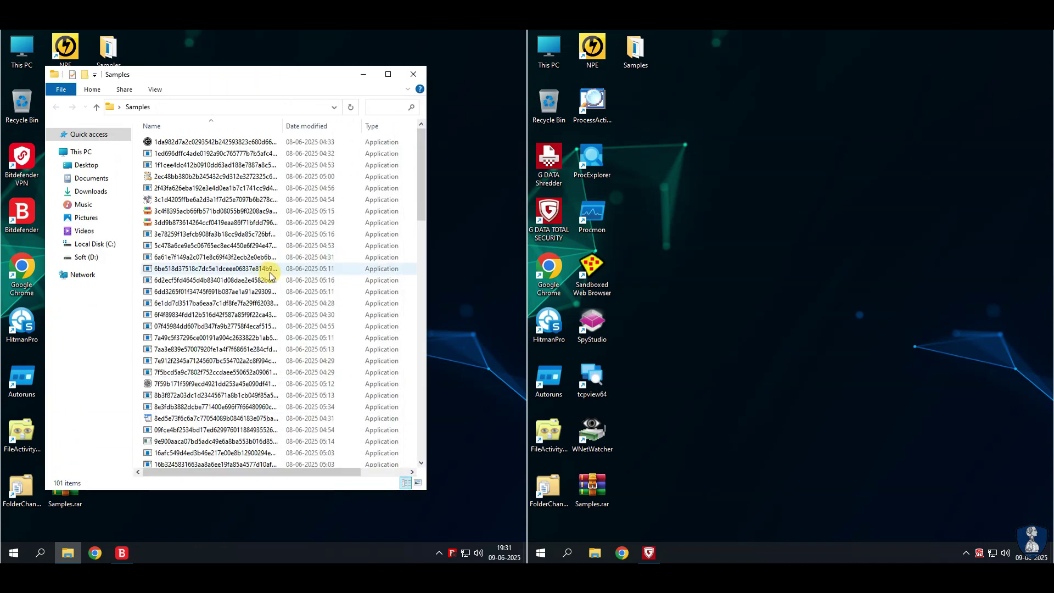
scroll(271, 270, down, 20)
Step: Open the Samples folder on the G DATA machine, enlarge and reposition its window, and look through the sample files
double_click(635, 50)
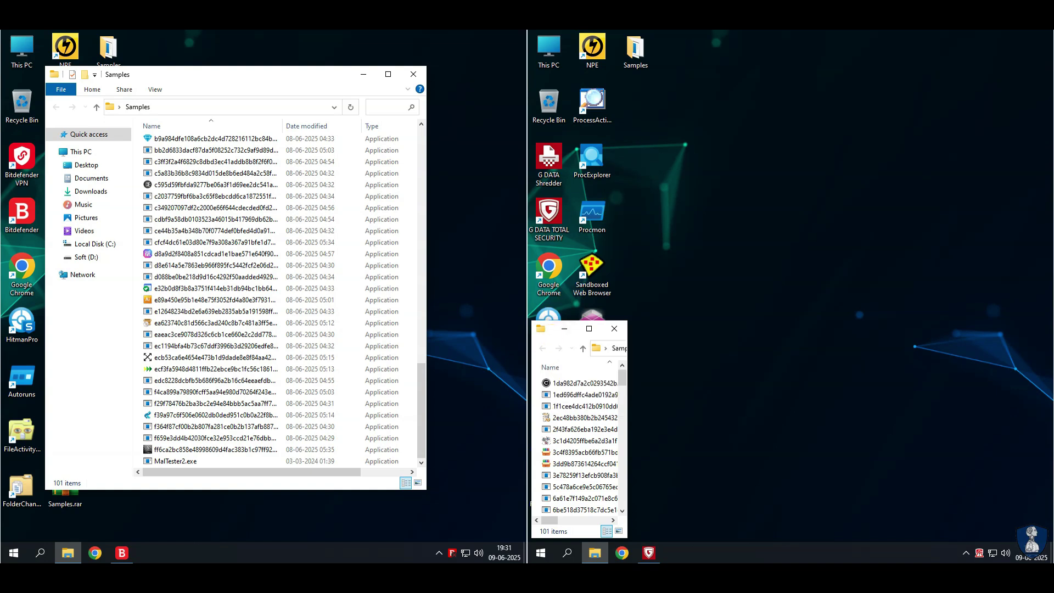
drag(581, 328, 677, 135)
drag(717, 342, 973, 537)
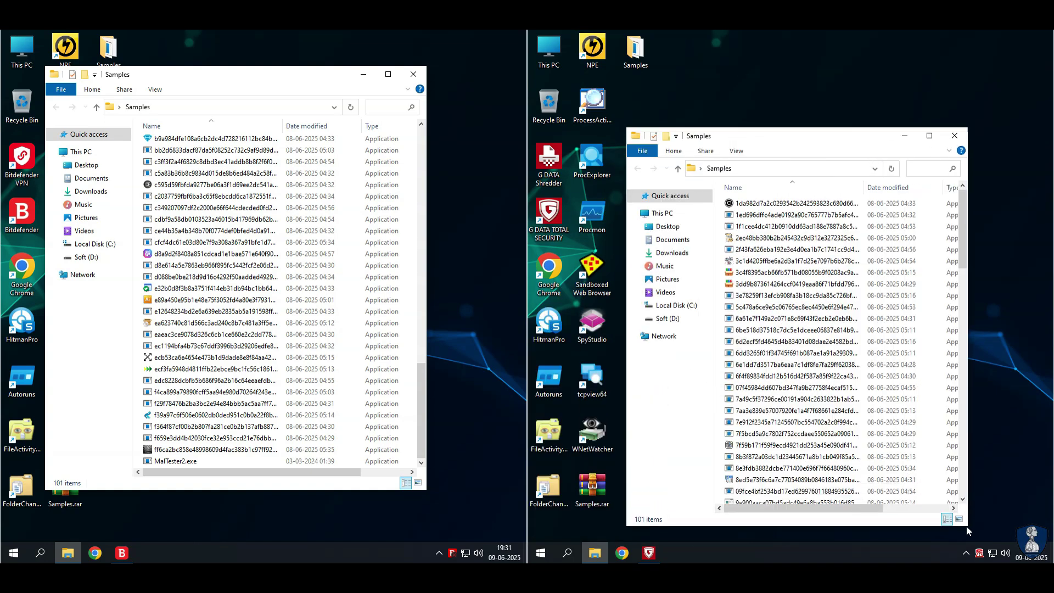
drag(760, 138, 754, 79)
scroll(794, 333, down, 5)
scroll(794, 333, down, 15)
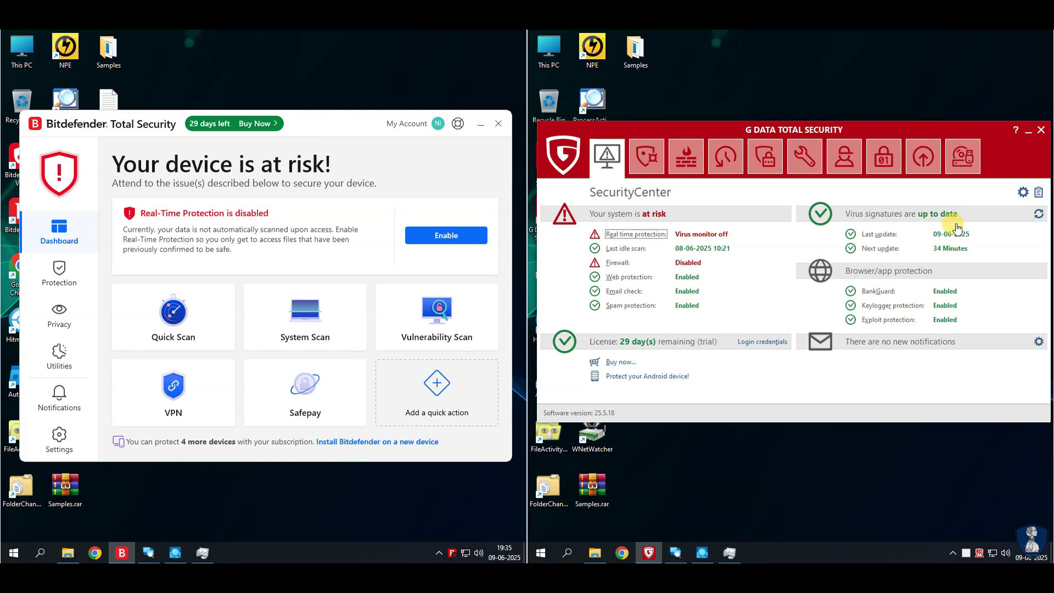
Step: Update G DATA's virus signatures and re-enable Real-Time Protection in Bitdefender
click(1038, 213)
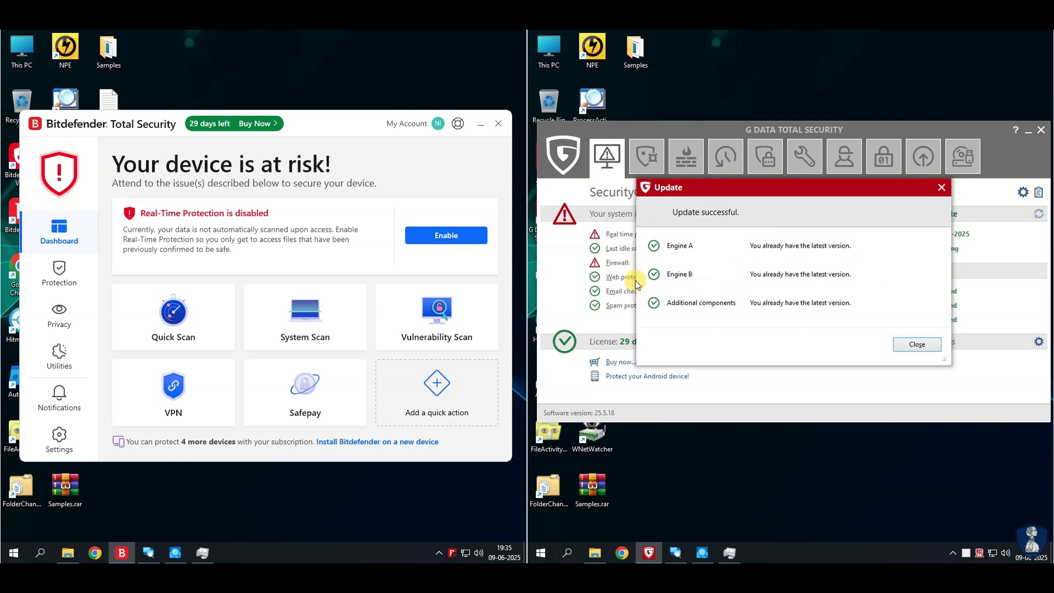
click(917, 349)
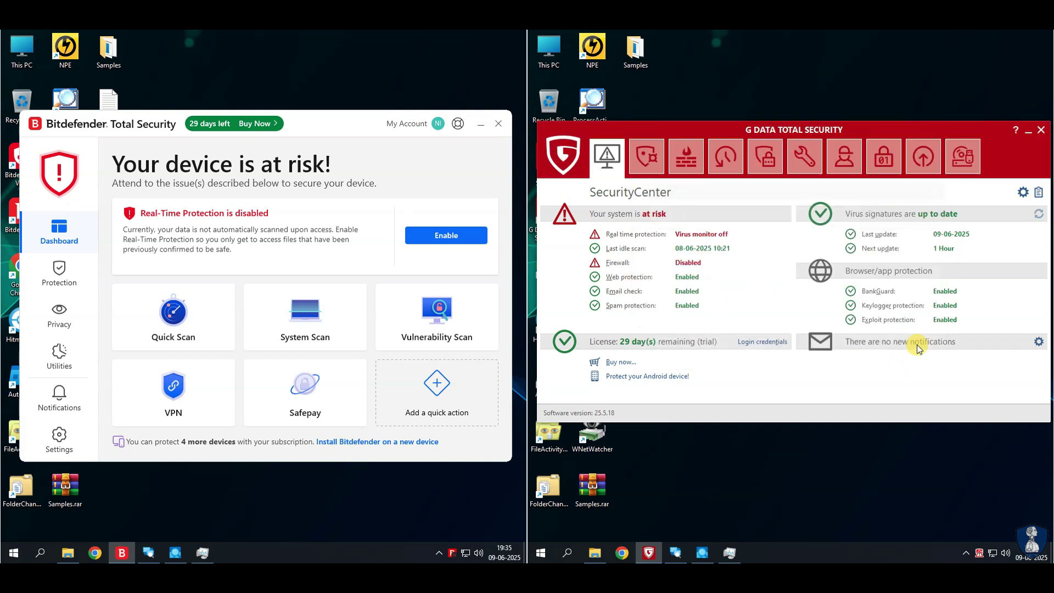
click(436, 235)
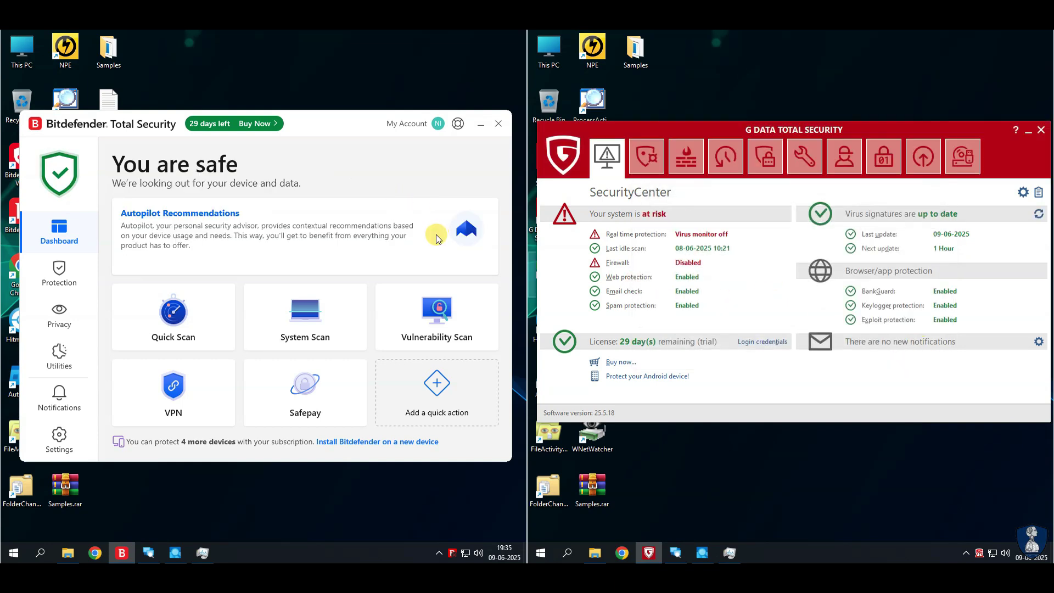
Step: Re-enable G DATA's virus monitor, firewall and autopilot
right_click(979, 553)
click(980, 555)
right_click(980, 554)
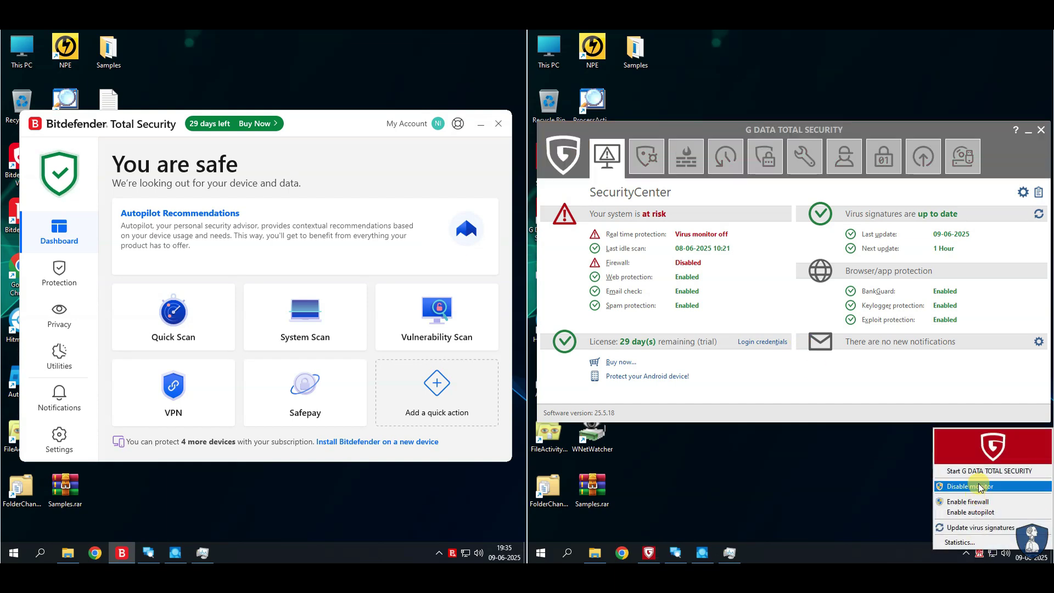
click(980, 554)
right_click(980, 554)
click(978, 514)
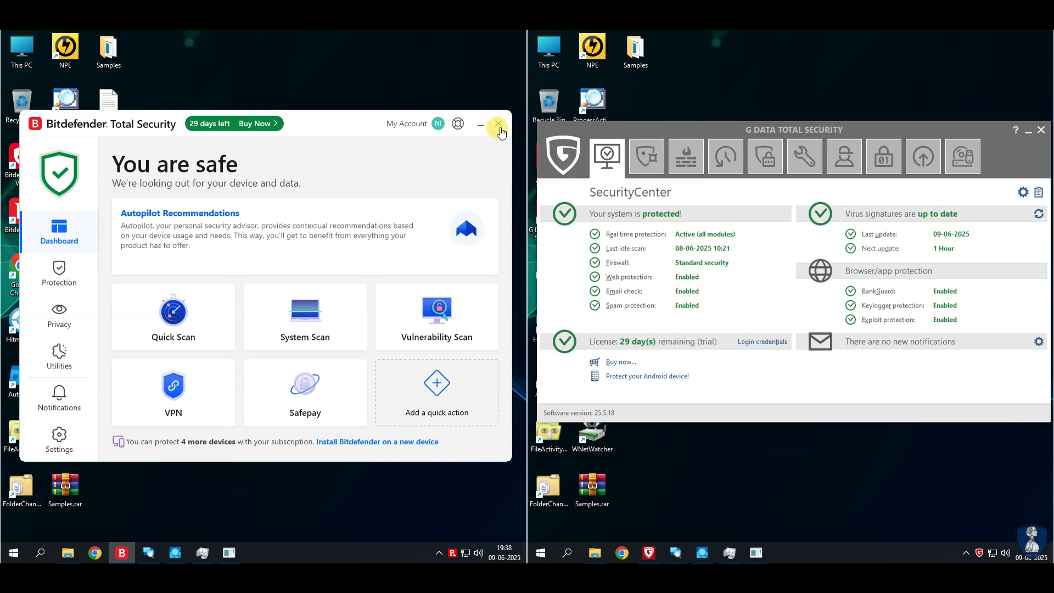
Step: Close the Bitdefender and G DATA main windows
click(499, 126)
click(741, 189)
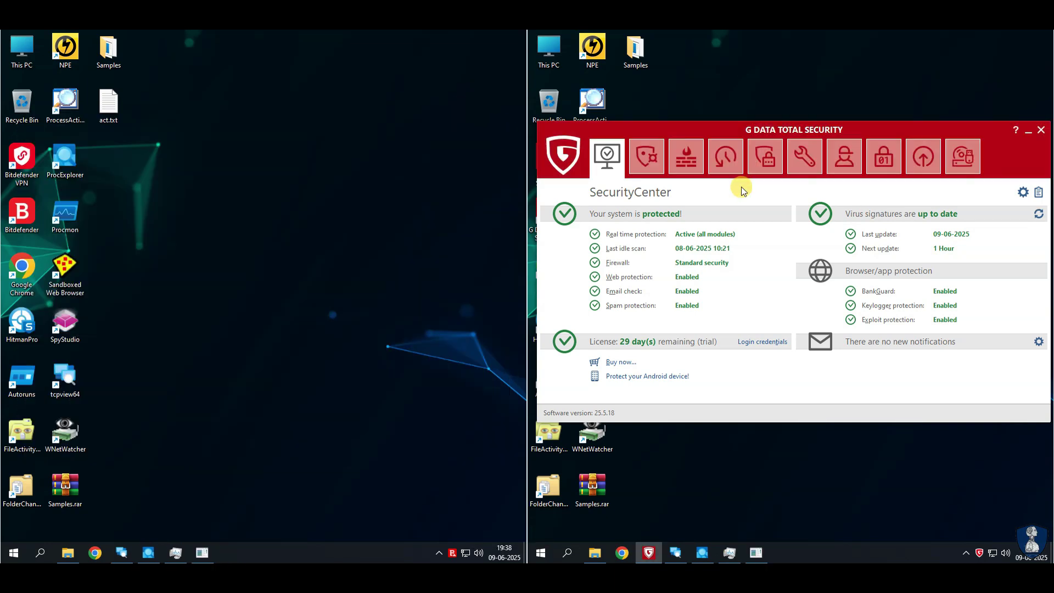
click(1040, 130)
Step: Bring up the test files folder, TCPView, Process Explorer, Task Manager and MalTester2 windows on the Bitdefender machine
click(66, 554)
click(122, 552)
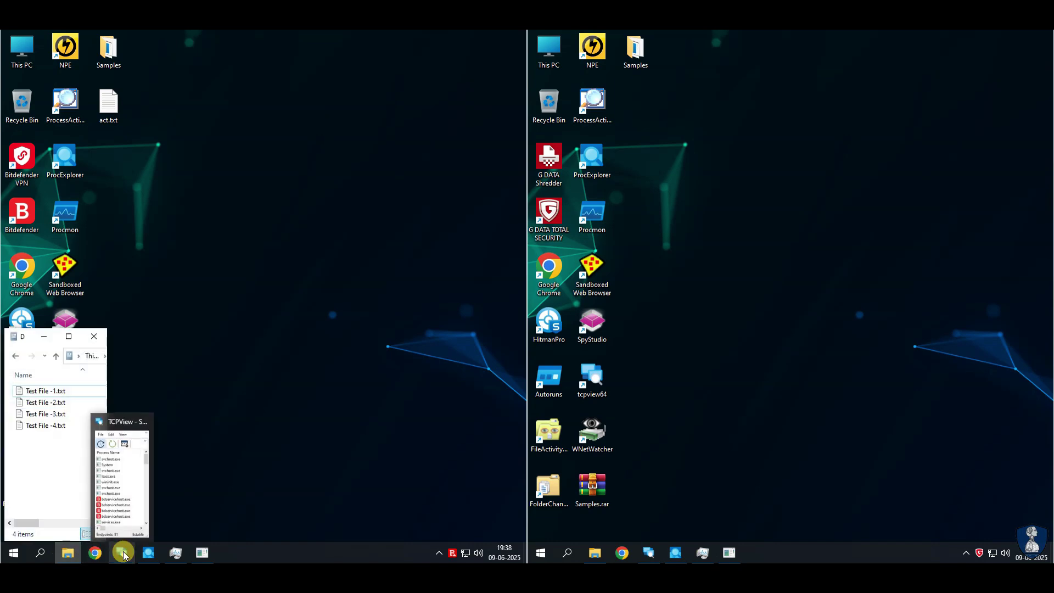
click(149, 553)
click(175, 553)
click(202, 552)
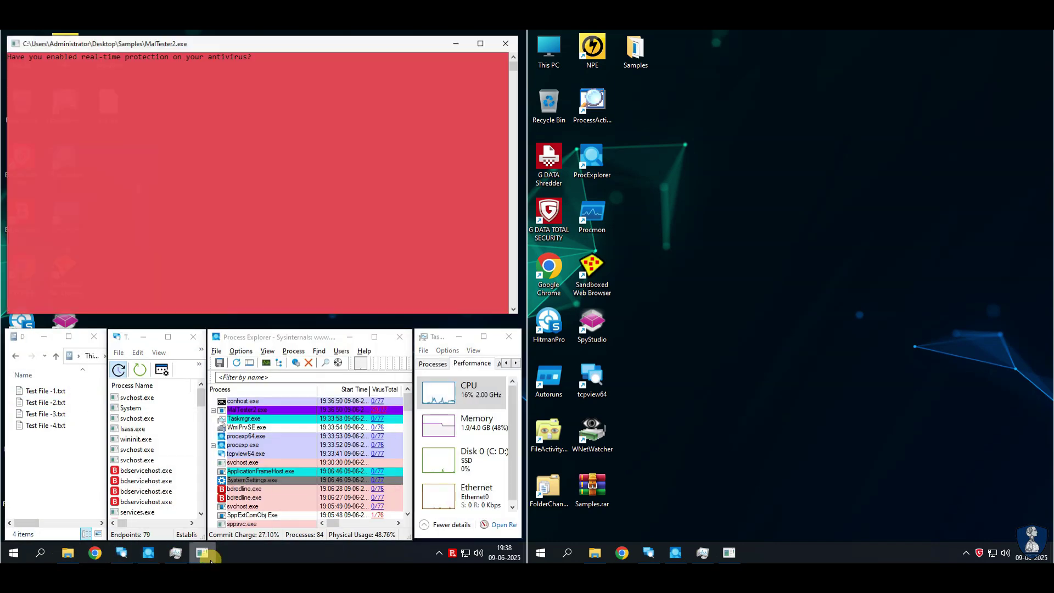
Step: Bring up the test files folder, TCPView, Process Explorer, MalTester2 and Task Manager's Performance view on the G DATA machine
click(595, 552)
click(650, 554)
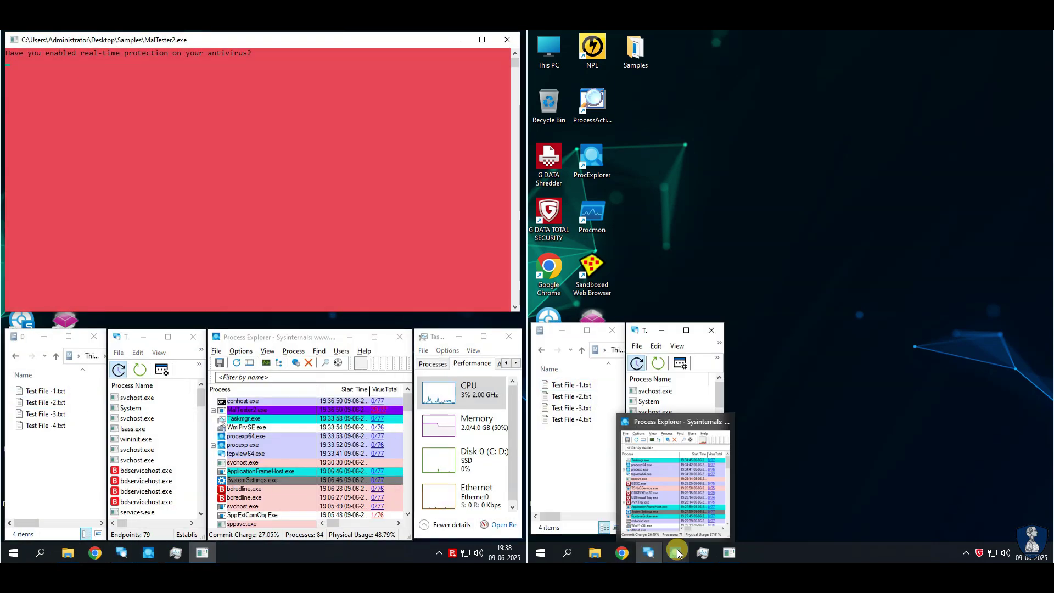
click(675, 552)
click(702, 553)
click(730, 554)
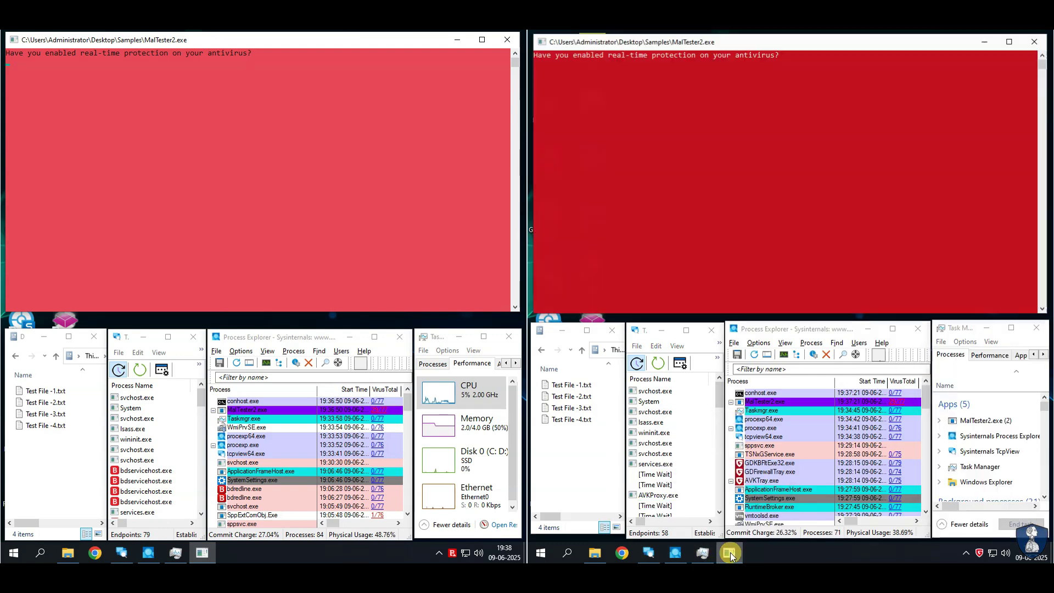
click(990, 355)
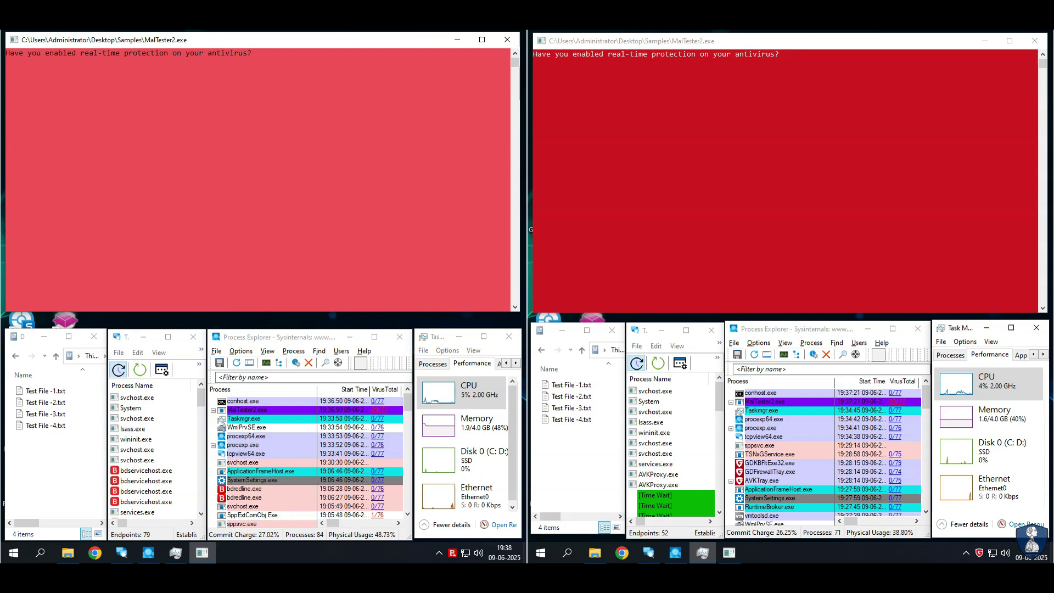
Step: Start the MalTester2 run on both machines by answering y to the real-time protection question
text(y)
key(Return)
click(614, 133)
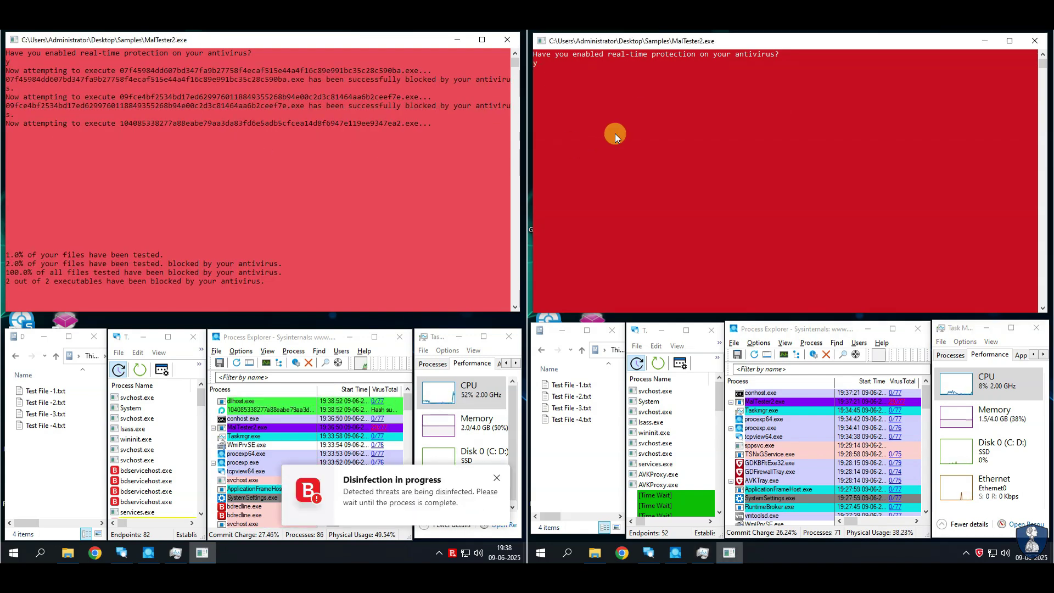
text(y)
key(Return)
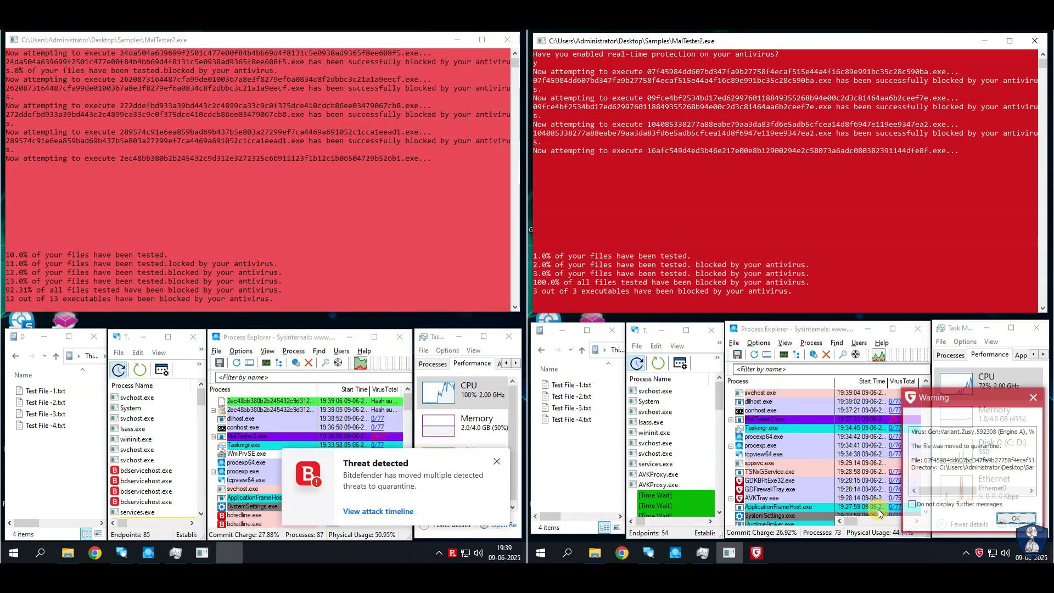
Step: Dismiss G DATA's virus warning and suppress further messages of this kind
click(913, 504)
click(998, 518)
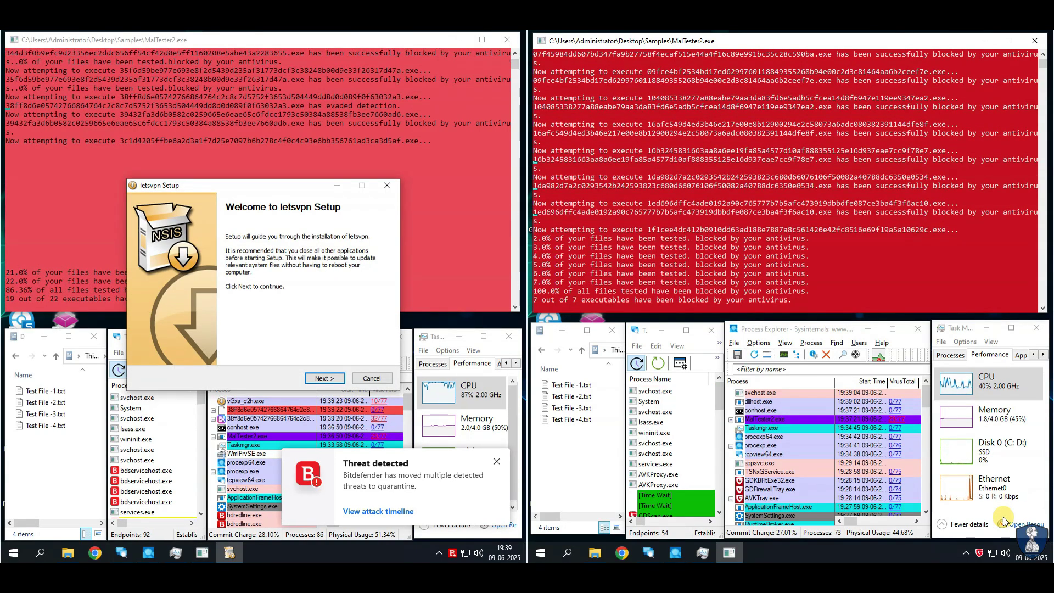
Step: Start the letsvpn installation in its default folder on both machines, accepting the license agreement
click(325, 378)
click(326, 378)
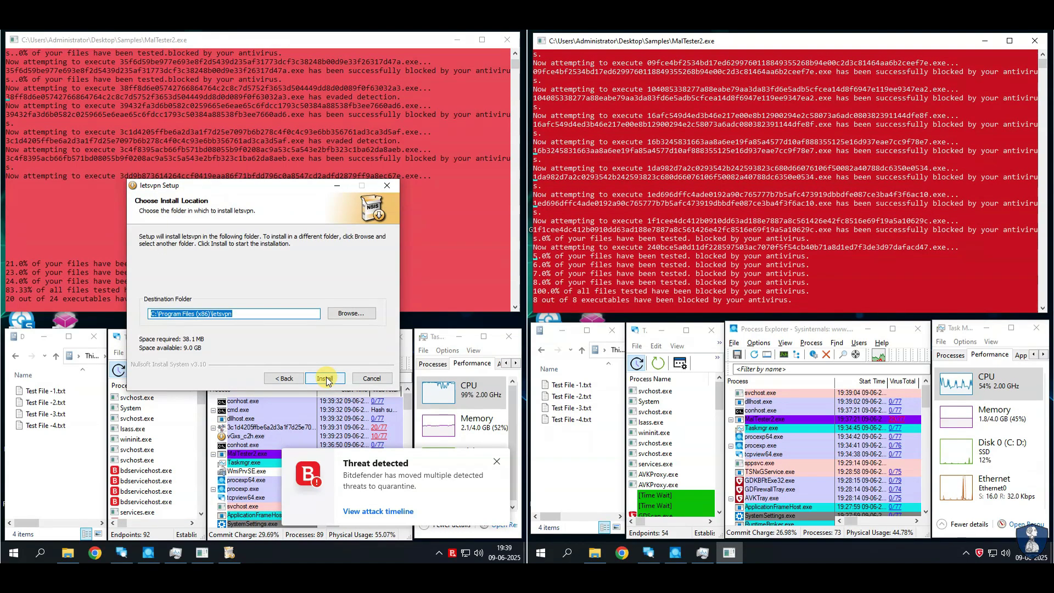
click(326, 378)
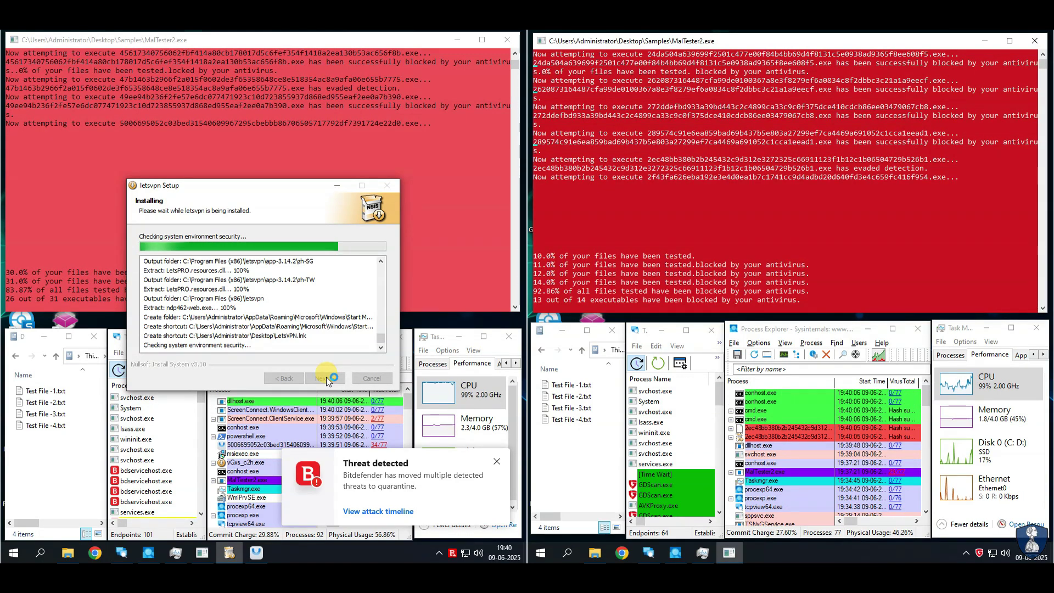
click(849, 378)
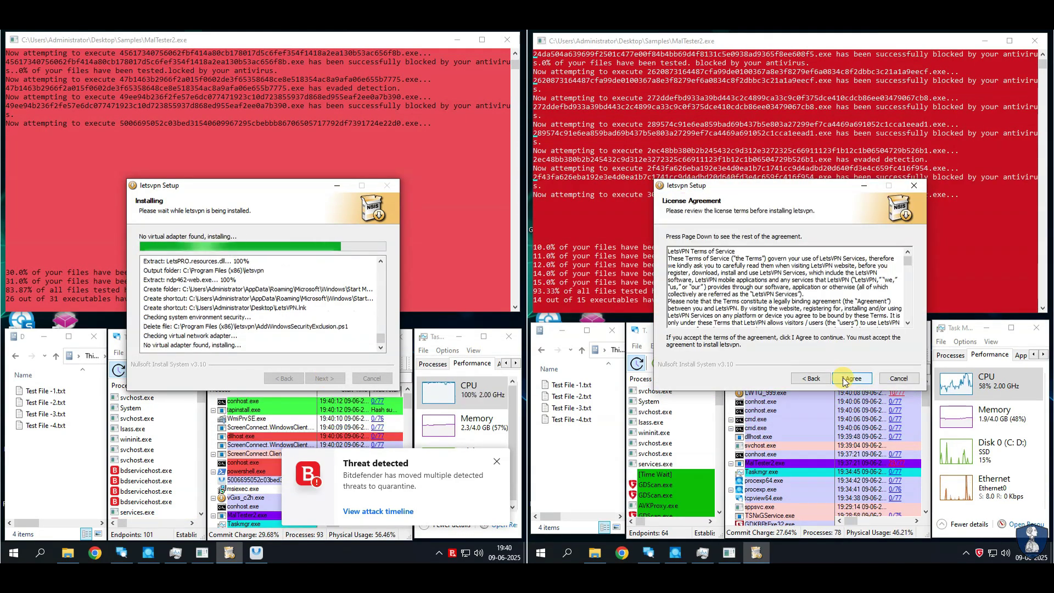
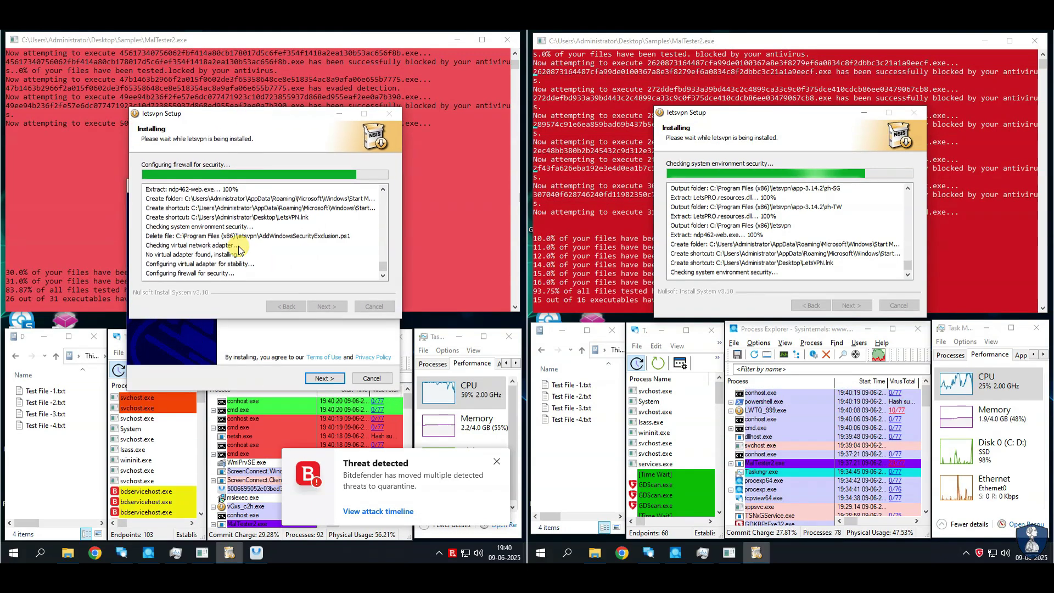
Step: Run the PC App Store setup on the Bitdefender machine and close the pcapp.store page that it opens in Chrome
click(323, 378)
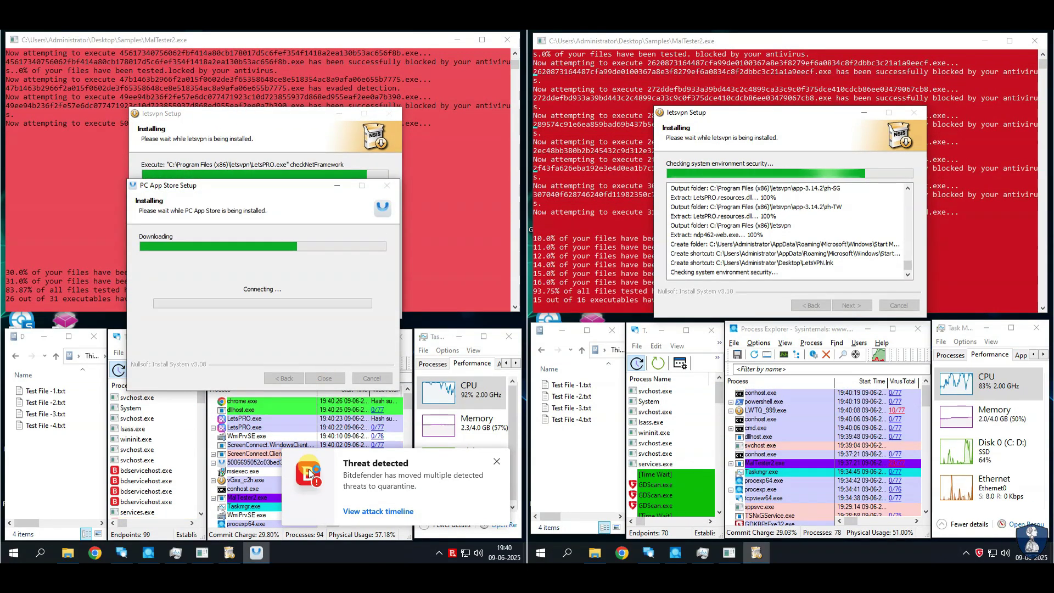
click(325, 378)
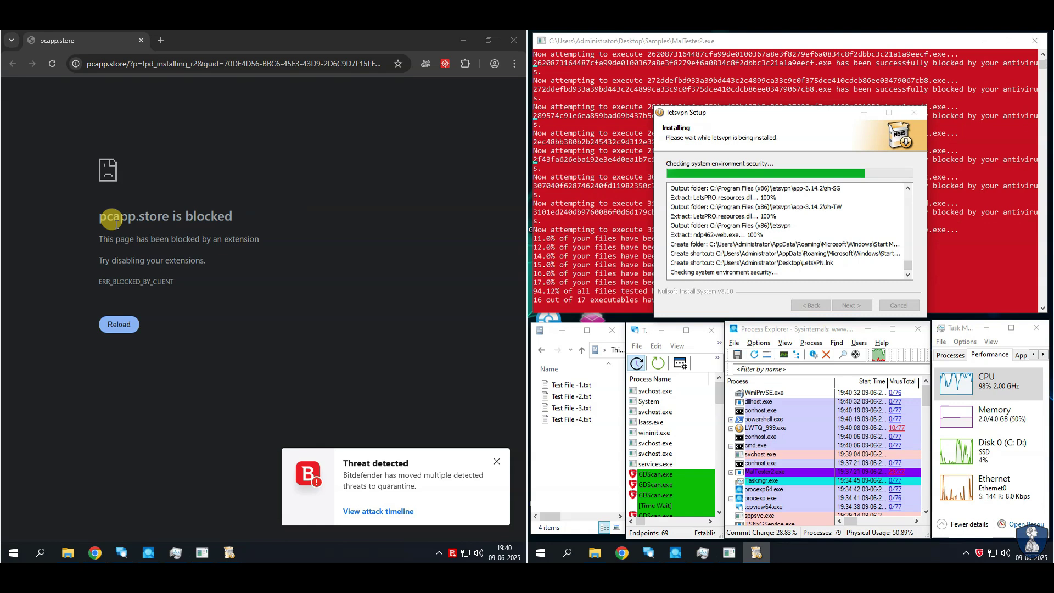
triple_click(259, 215)
click(180, 235)
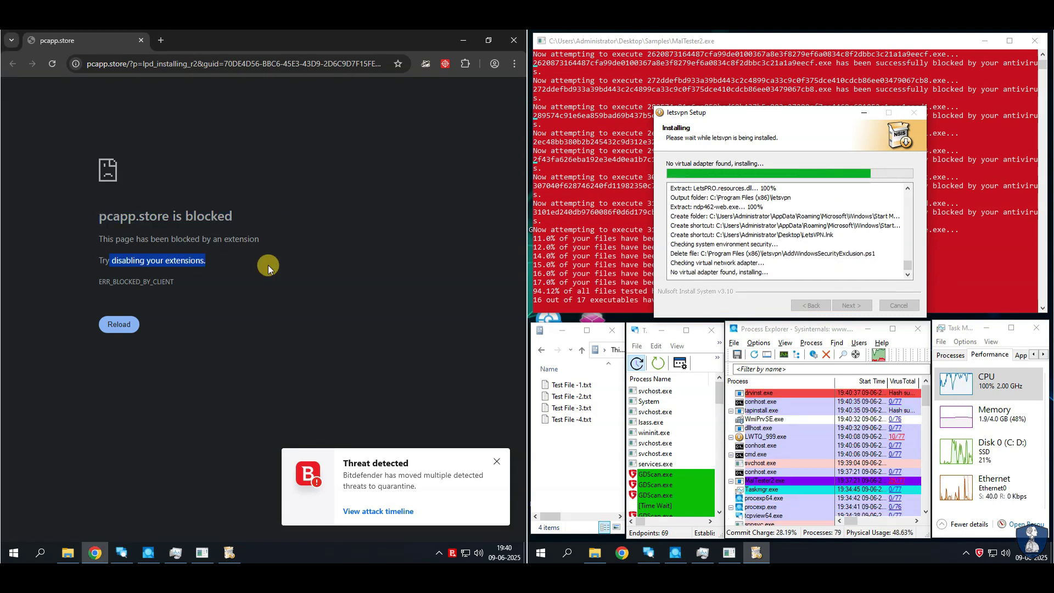
click(444, 63)
click(514, 40)
click(514, 41)
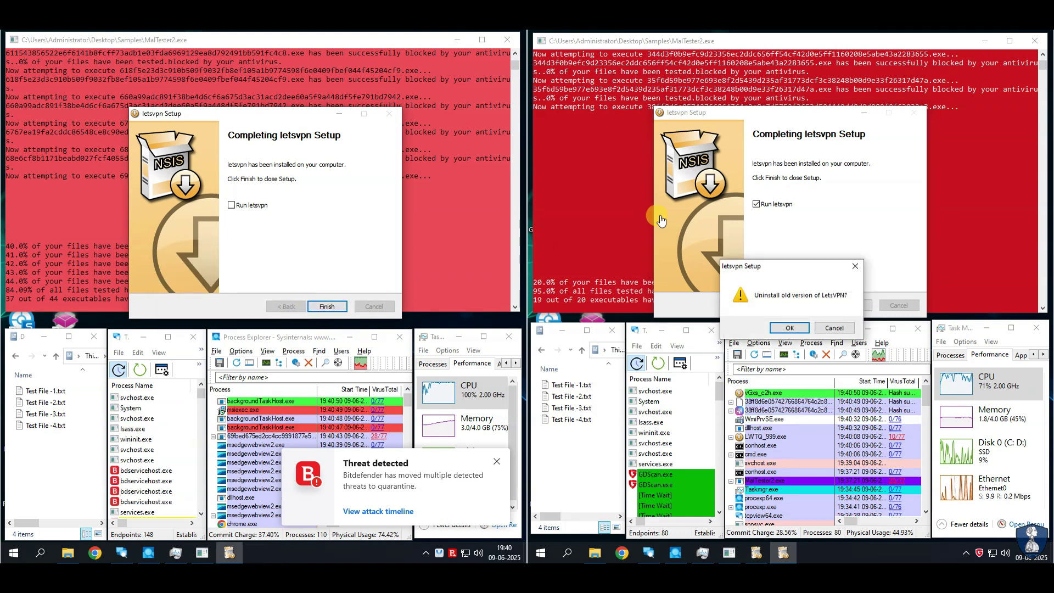
Step: Close the letsvpn setup windows on both machines and cancel the ScreenUp setup on the Bitdefender machine
click(777, 297)
click(838, 301)
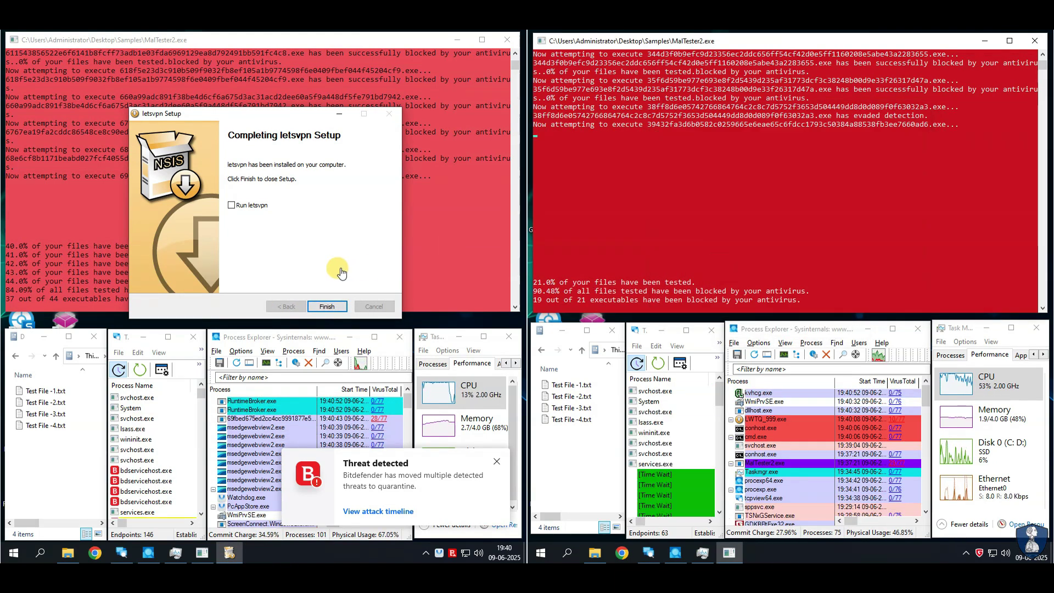
click(327, 307)
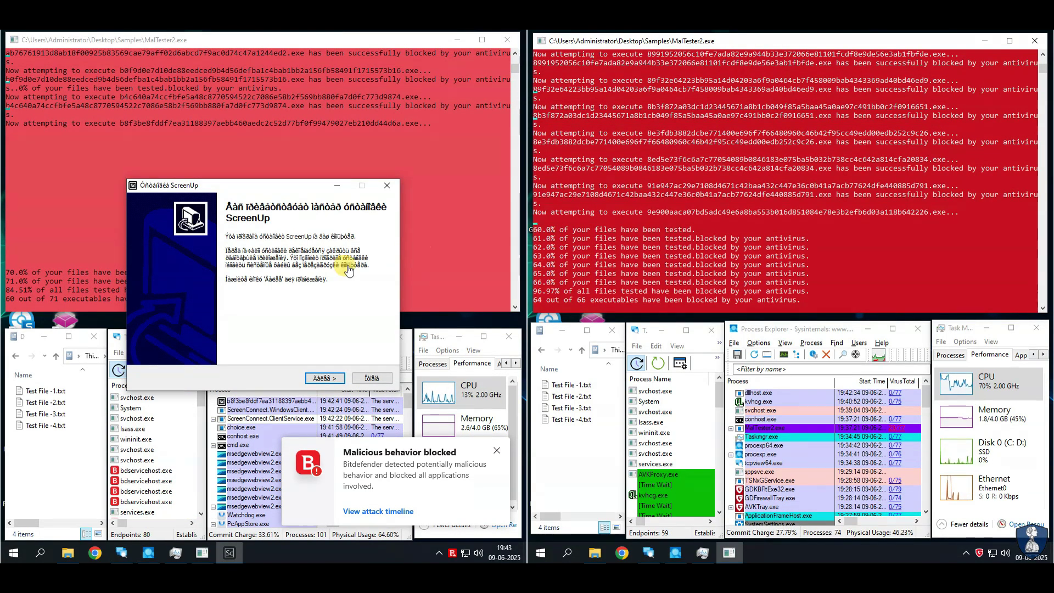
click(372, 379)
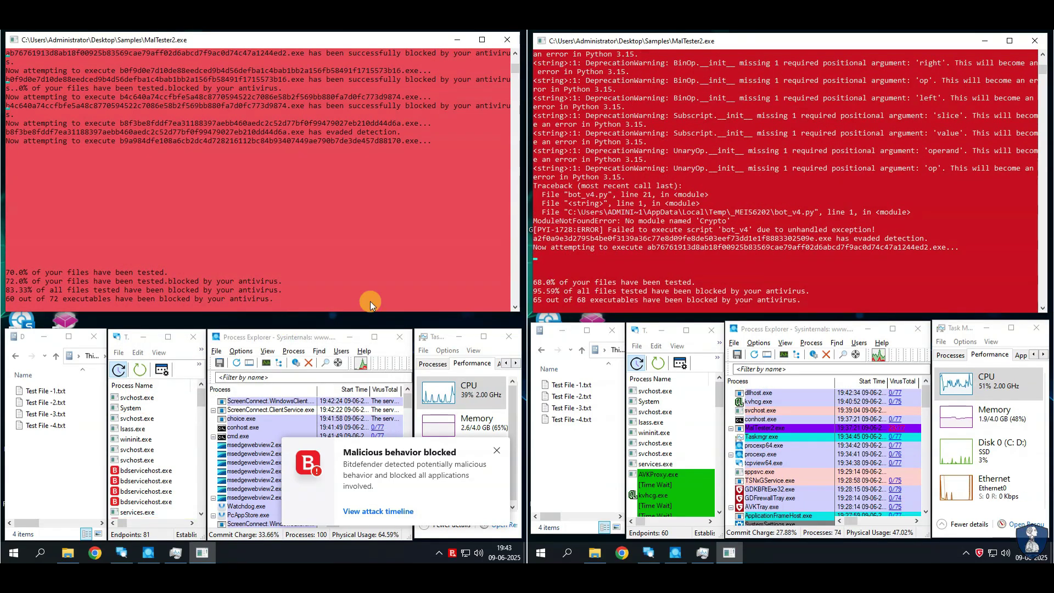
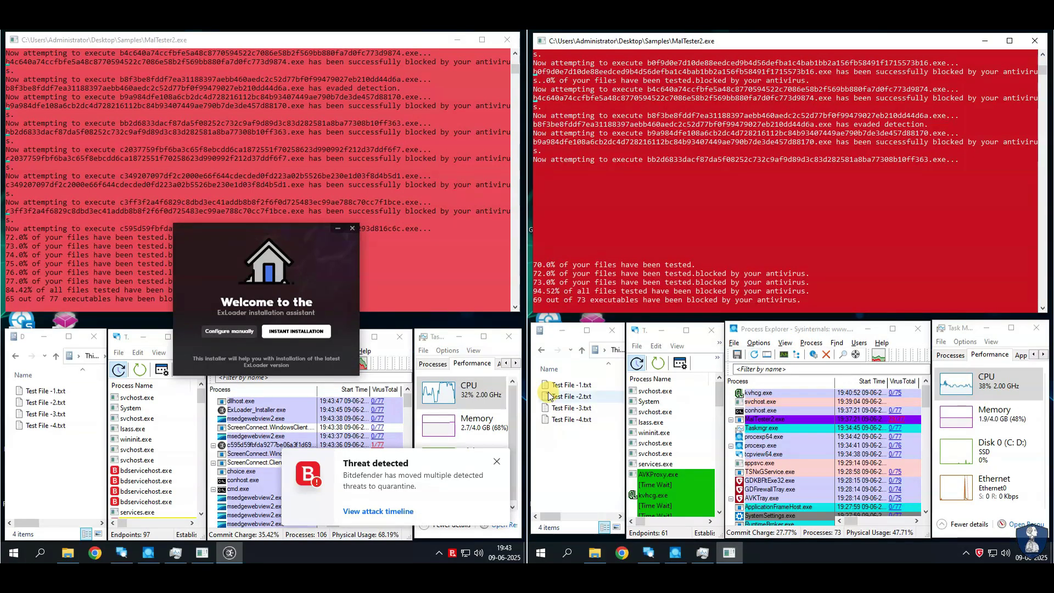
Step: Let ExLoader install on the Bitdefender machine, decline its Opera offer, and start the same instant installation on the G DATA machine
click(230, 330)
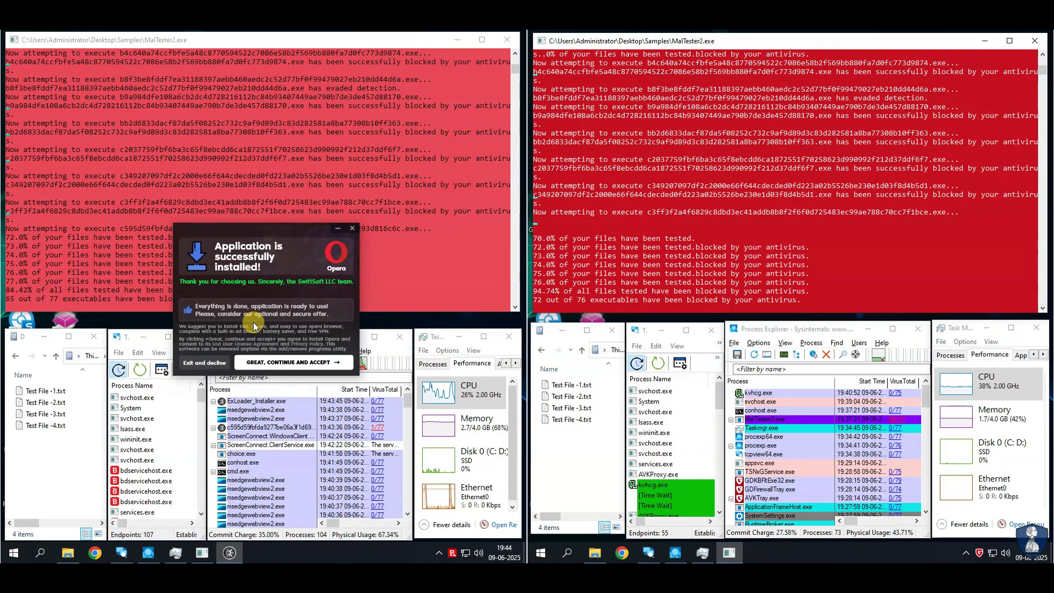
click(203, 363)
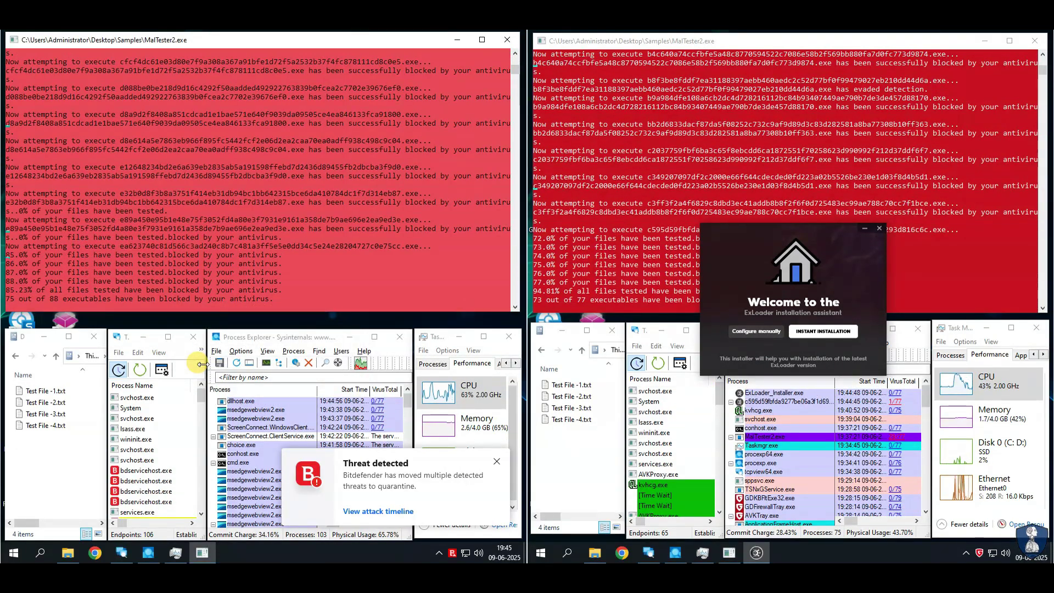
click(821, 331)
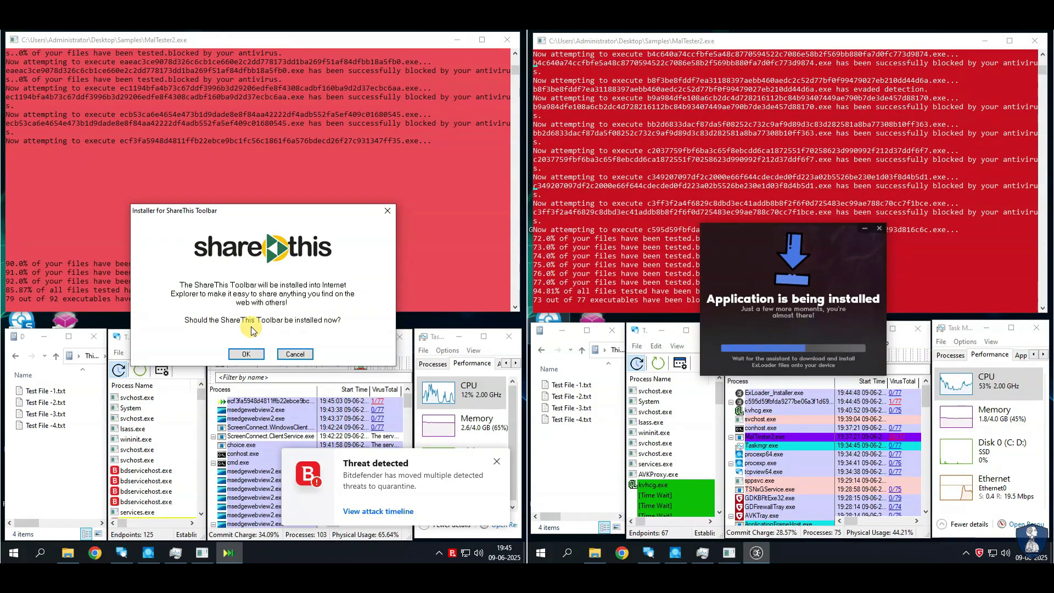
Step: Accept the ShareThis Toolbar installation on the Bitdefender machine and decline ExLoader's Opera offer on the G DATA machine
key(Return)
click(304, 327)
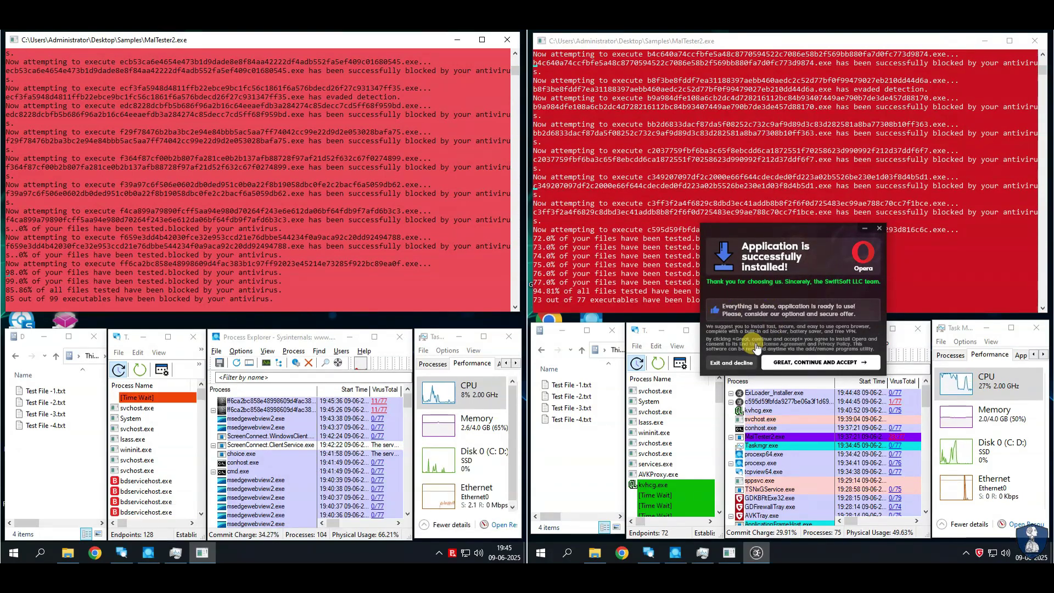
click(730, 362)
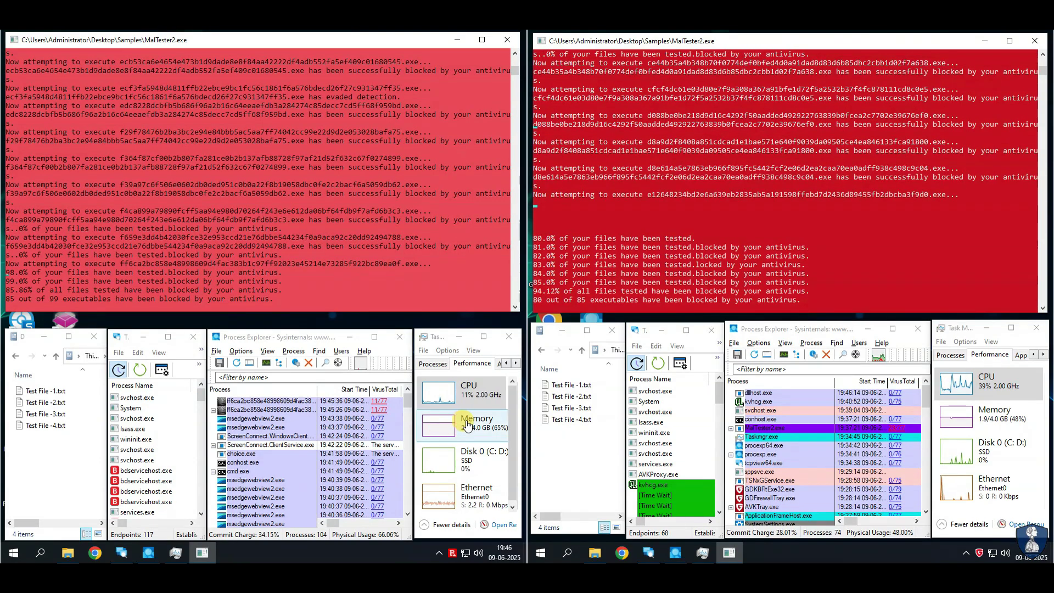
Step: Select Memory in Task Manager on both machines and accept the ShareThis Toolbar installation on the G DATA machine
click(443, 434)
click(967, 420)
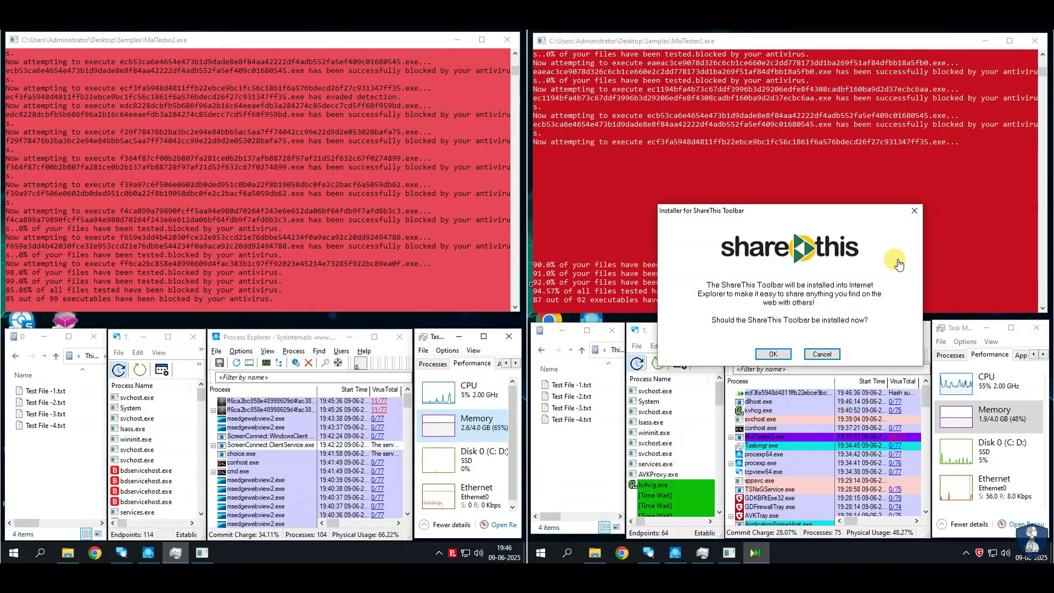
click(770, 355)
click(843, 356)
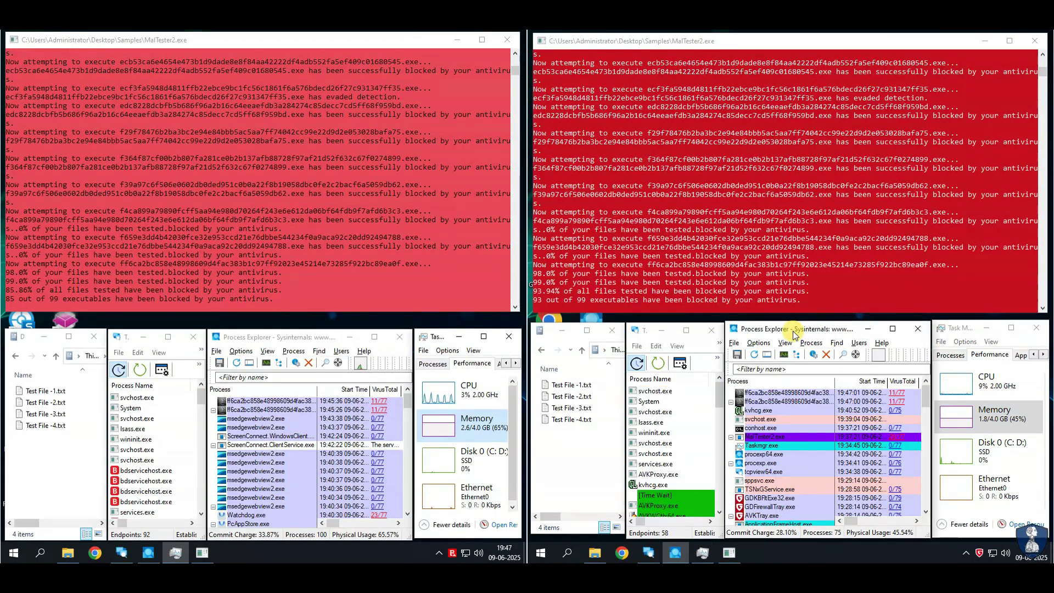
Step: Check the Bitdefender machine's network connections in TCPView and kill its two remaining ff6ca2bc sample processes in Process Explorer
click(794, 439)
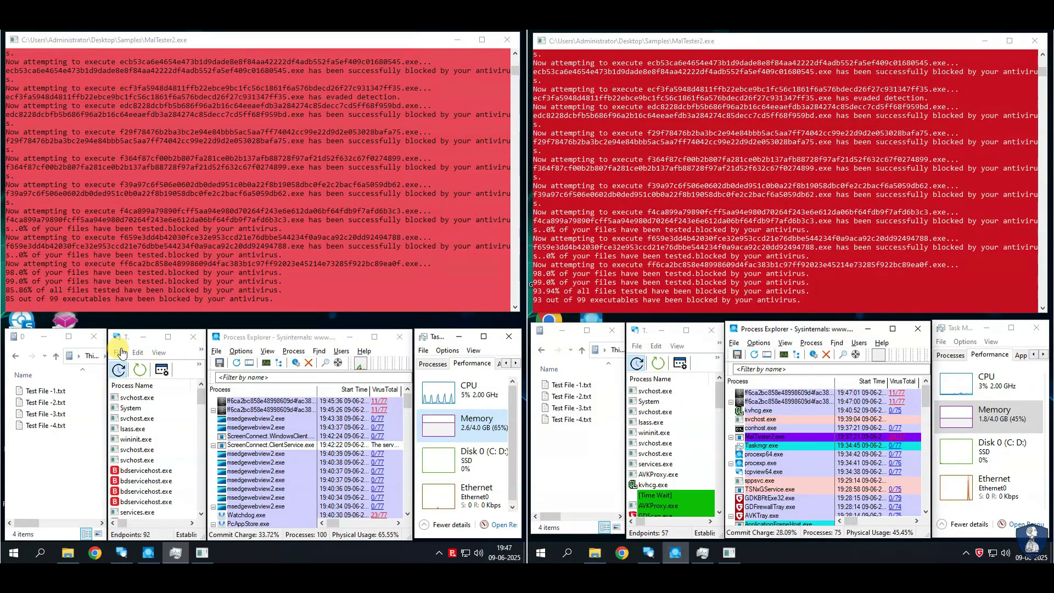
scroll(141, 448, down, 3)
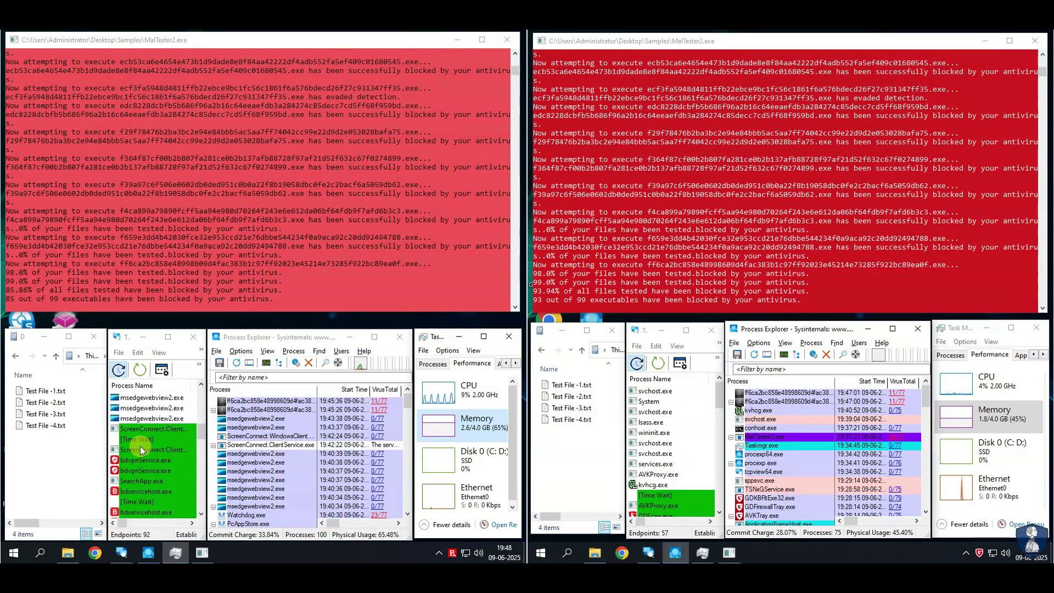
right_click(245, 411)
click(278, 305)
right_click(273, 401)
click(297, 302)
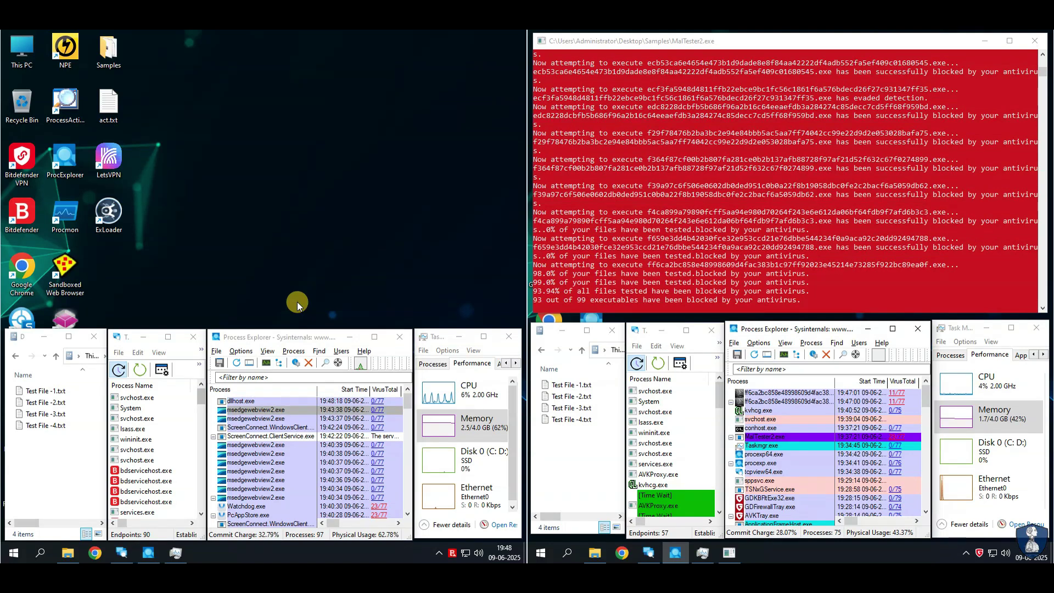
Step: Kill the two remaining ff6ca2bc sample processes on the G DATA machine and highlight the blocked count in MalTester2's final result
click(767, 401)
right_click(767, 401)
click(795, 300)
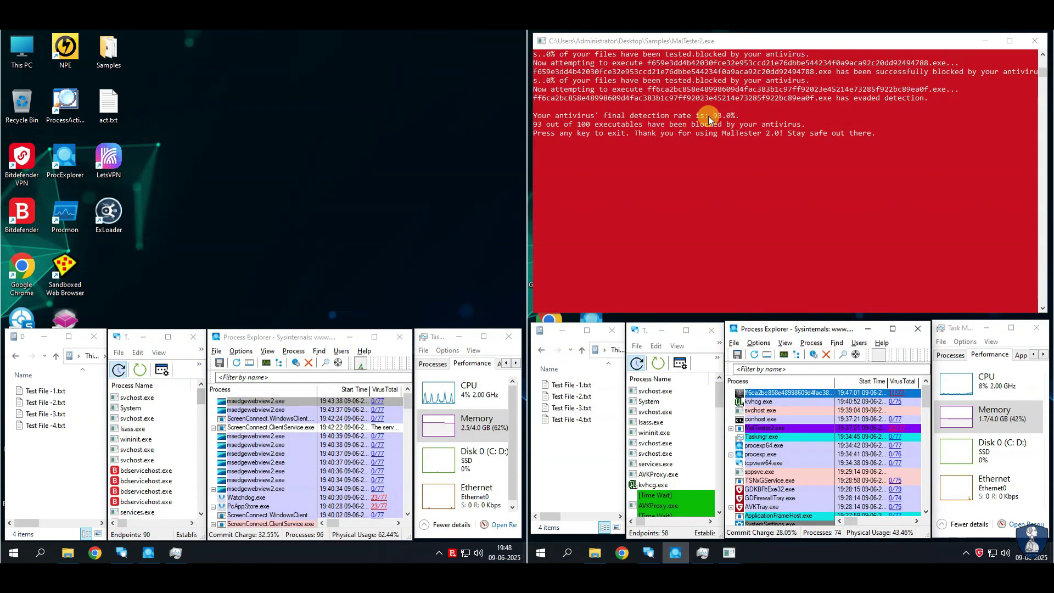
click(687, 115)
right_click(782, 391)
click(823, 287)
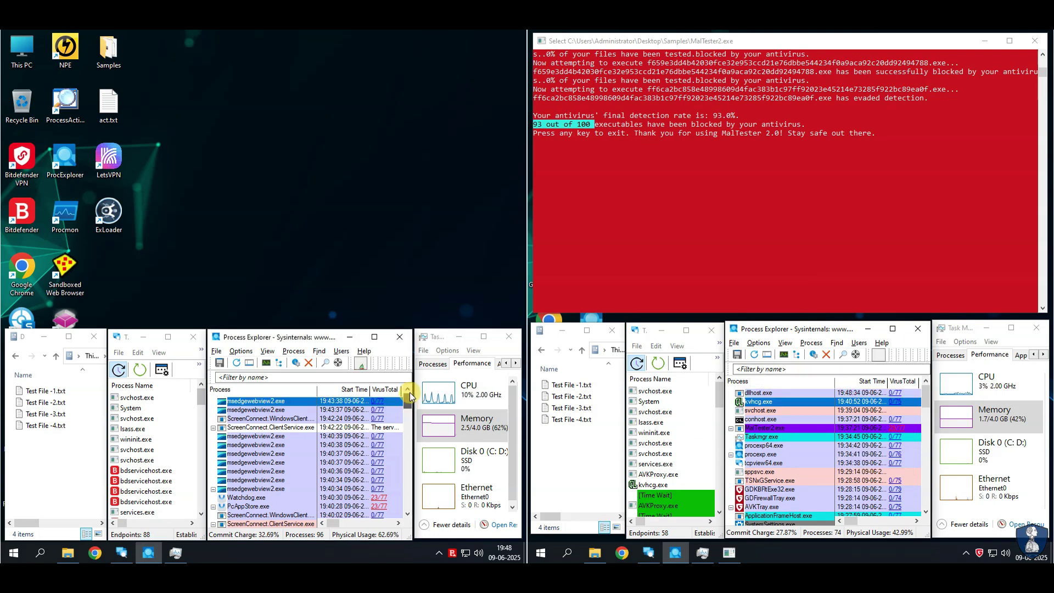
Step: Examine the remaining processes and their VirusTotal ratings in Process Explorer on both machines
scroll(266, 502, down, 1)
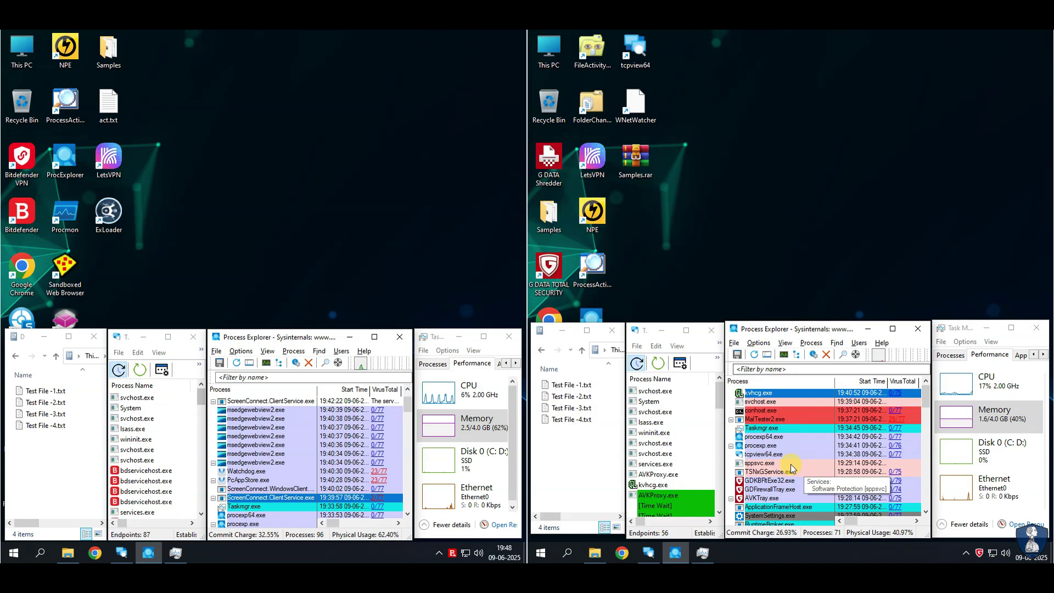
scroll(779, 417, down, 5)
scroll(789, 413, up, 5)
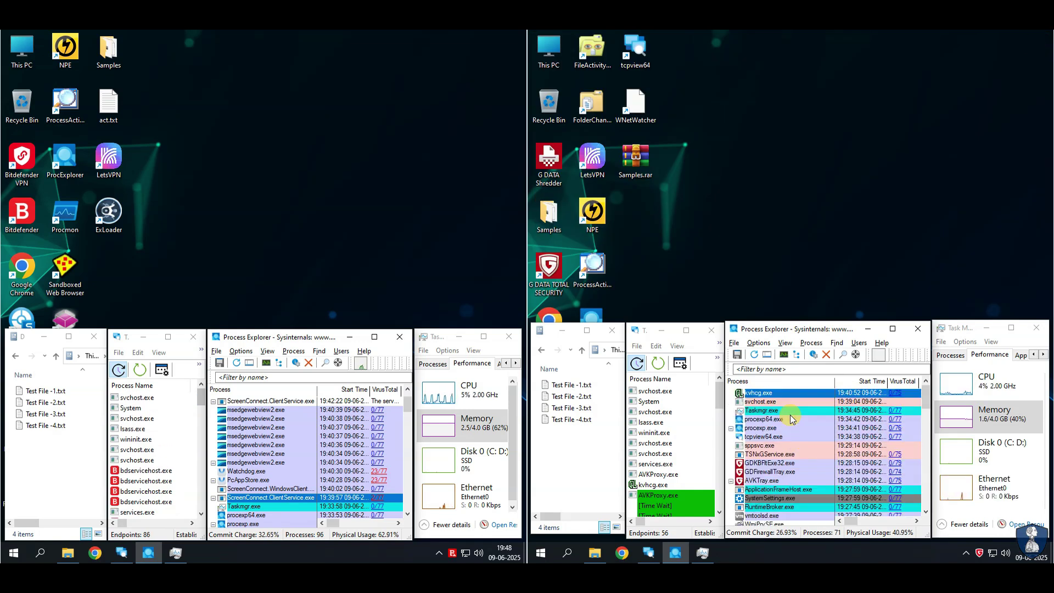
mouse_move(927, 390)
mouse_down()
mouse_move(919, 491)
mouse_move(926, 391)
mouse_up()
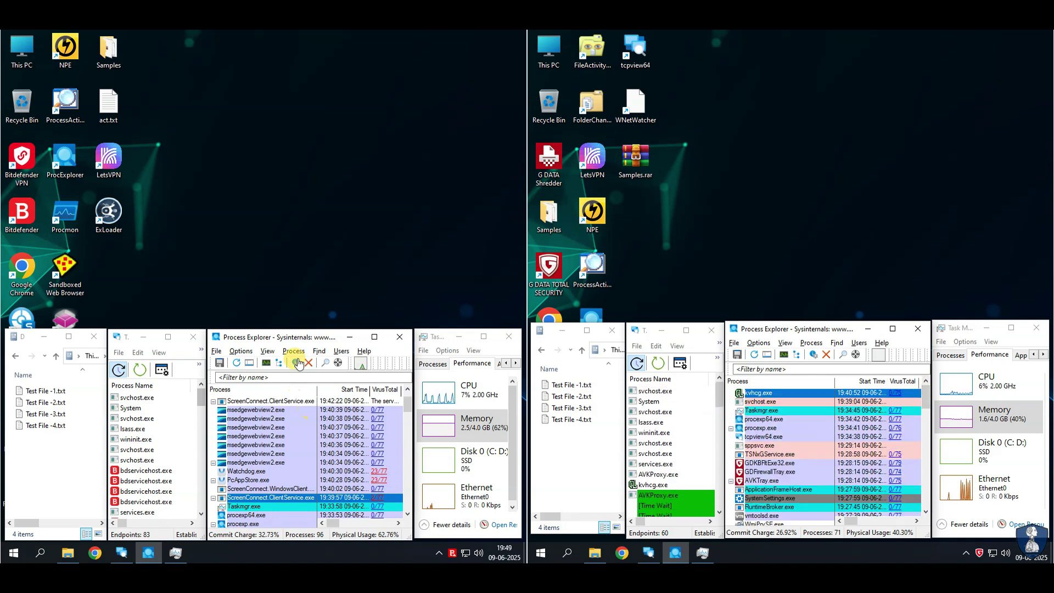
scroll(371, 482, down, 4)
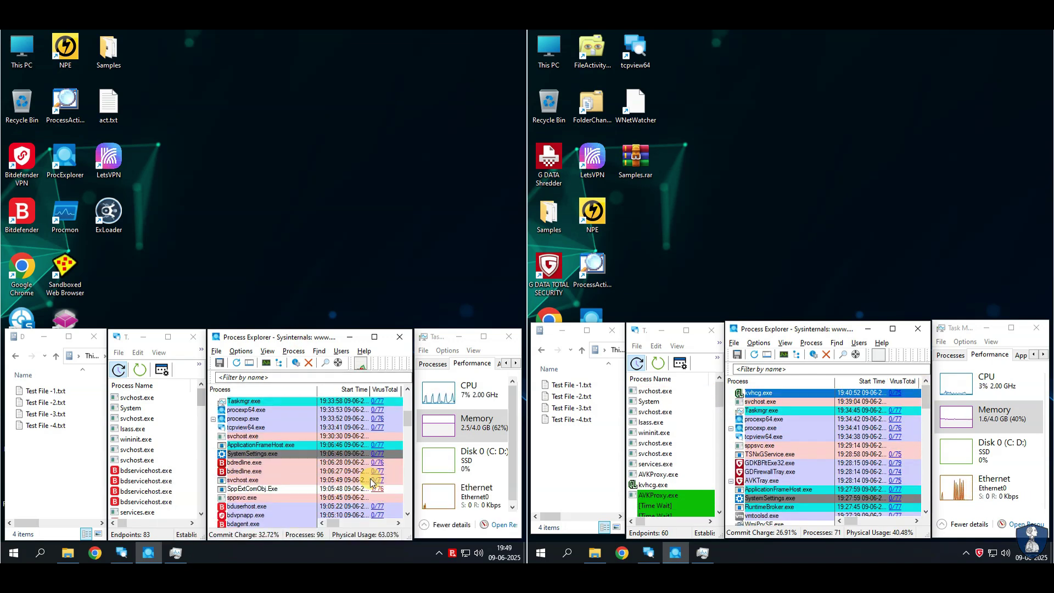
scroll(378, 458, up, 1)
drag(408, 418, 406, 395)
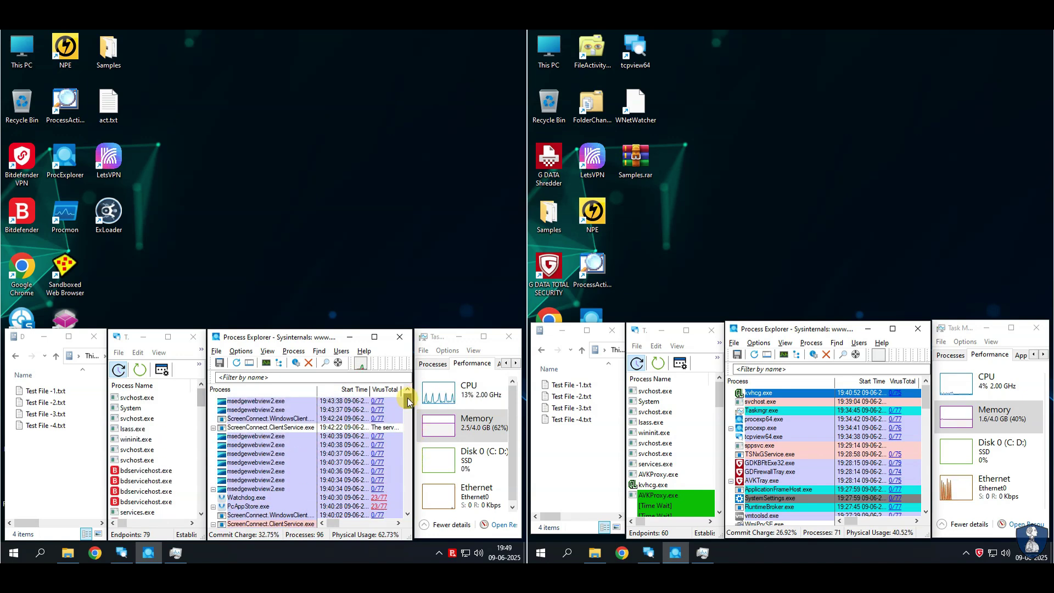
Step: Review the startup programs in Task Manager on the Bitdefender machine and return to the Performance view
click(446, 350)
click(494, 353)
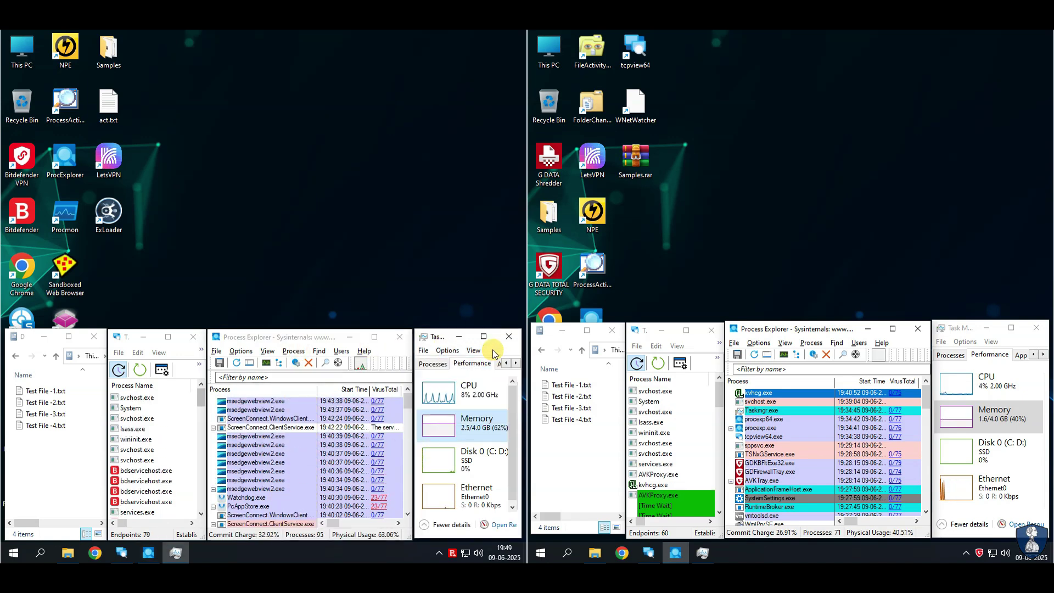
click(468, 364)
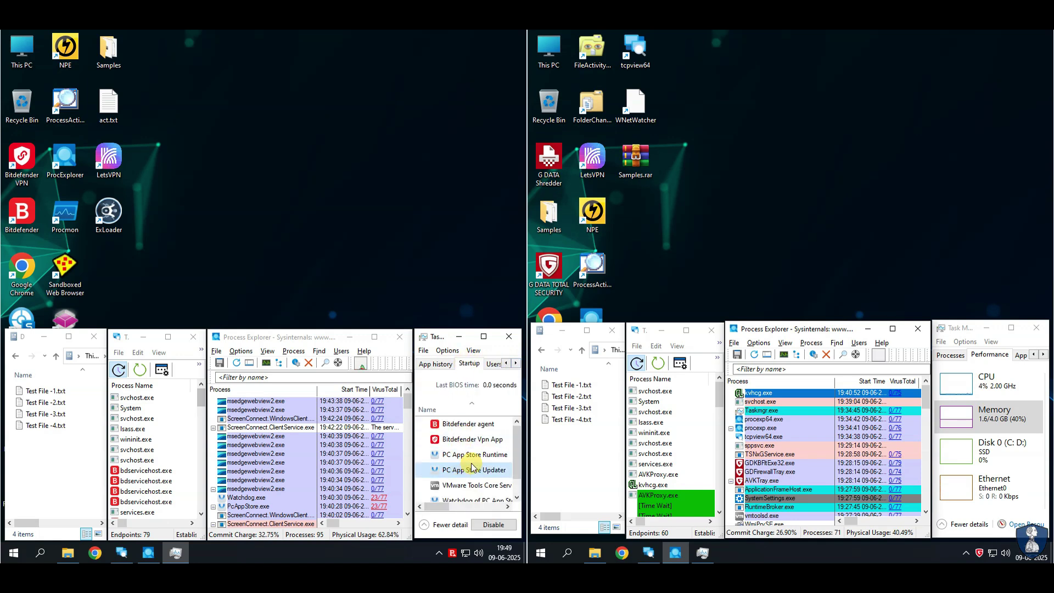
scroll(464, 475, down, 1)
scroll(478, 478, up, 1)
click(506, 363)
click(506, 363)
click(459, 365)
Step: Review the startup programs in Task Manager on the G DATA machine and return to the Performance view
click(1042, 354)
click(1043, 355)
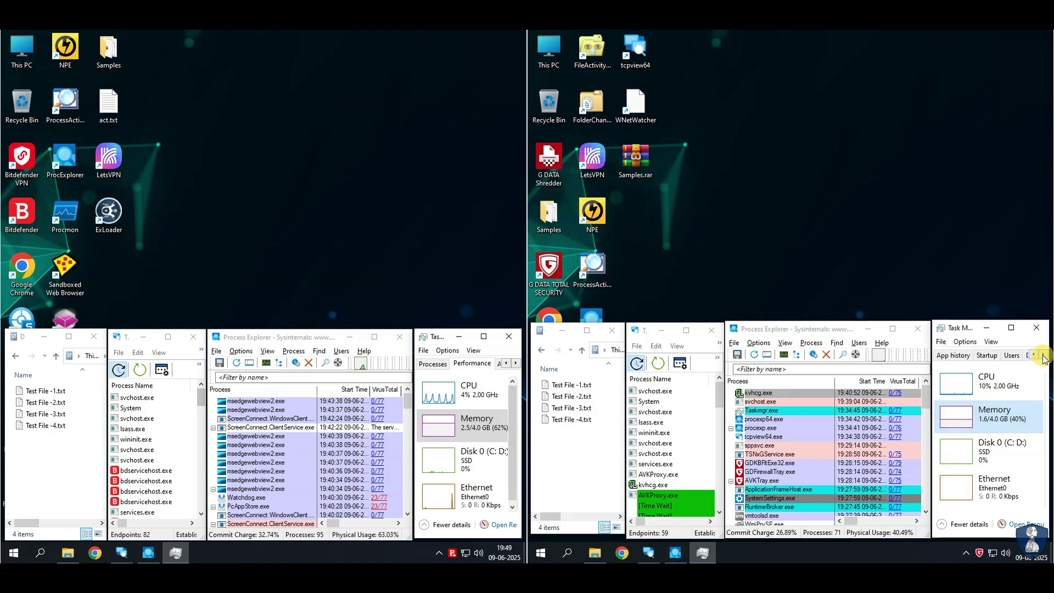
click(986, 356)
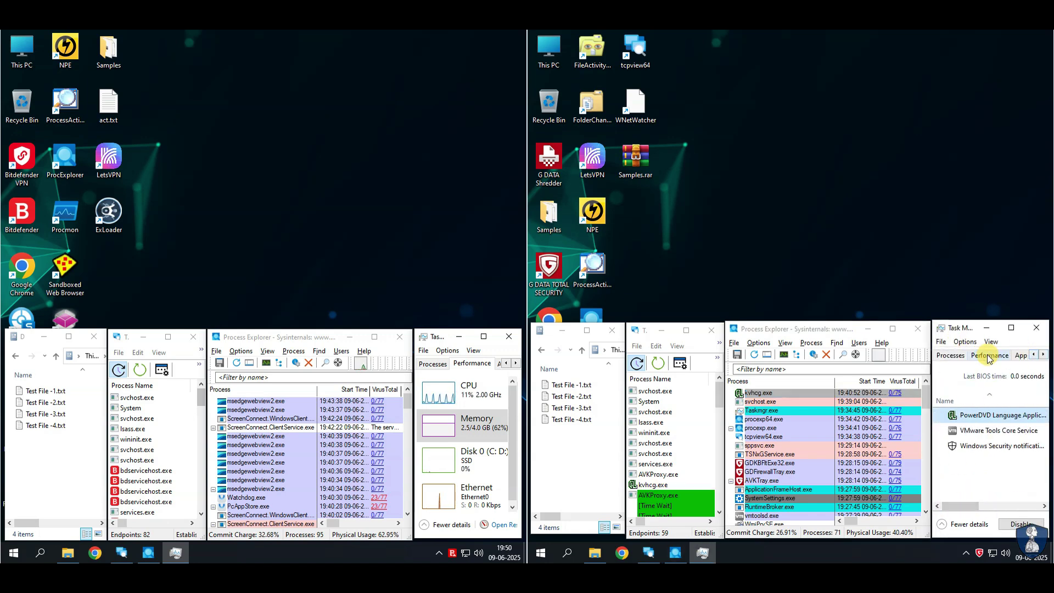
click(989, 356)
Step: Open Test File -3.txt on the Bitdefender machine and Test File -4.txt on the G DATA machine to check that their text is readable
double_click(45, 414)
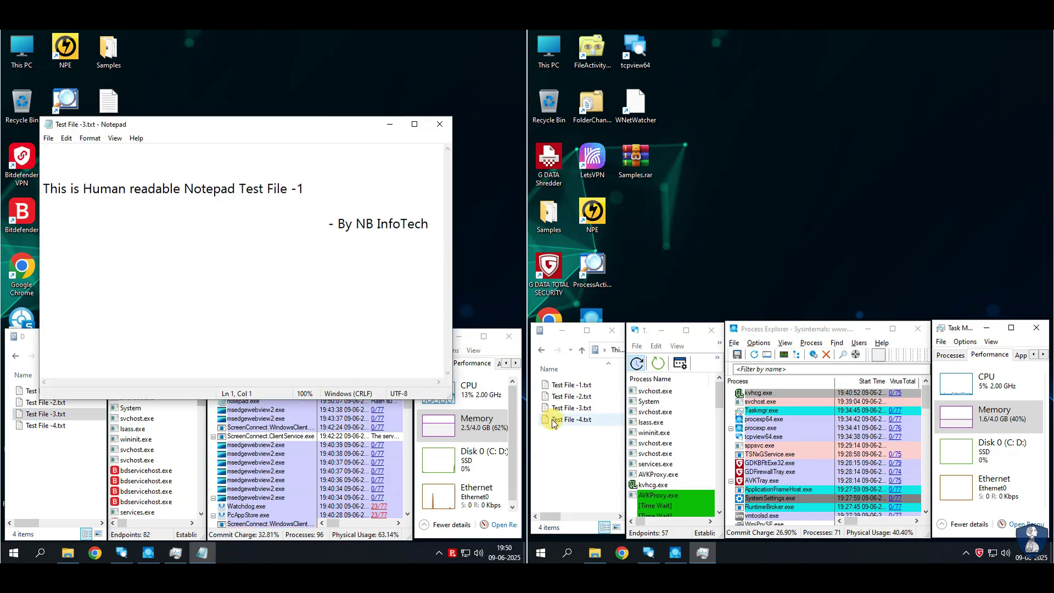
double_click(552, 420)
drag(183, 189, 360, 177)
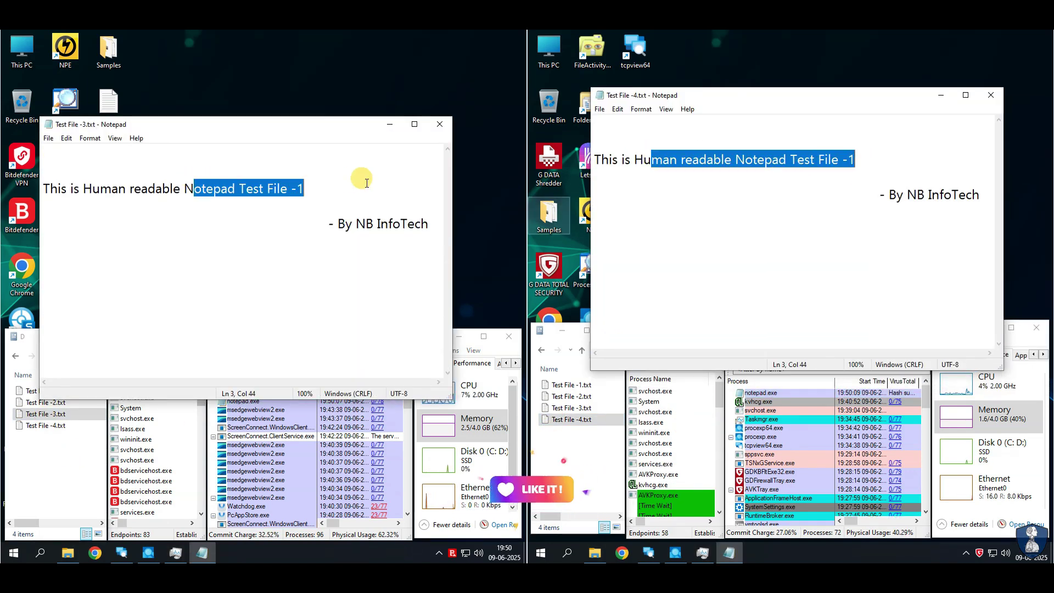
Step: Highlight the author line in the open test file on each machine and close both Notepad windows
drag(356, 223, 428, 224)
drag(906, 195, 980, 195)
click(440, 125)
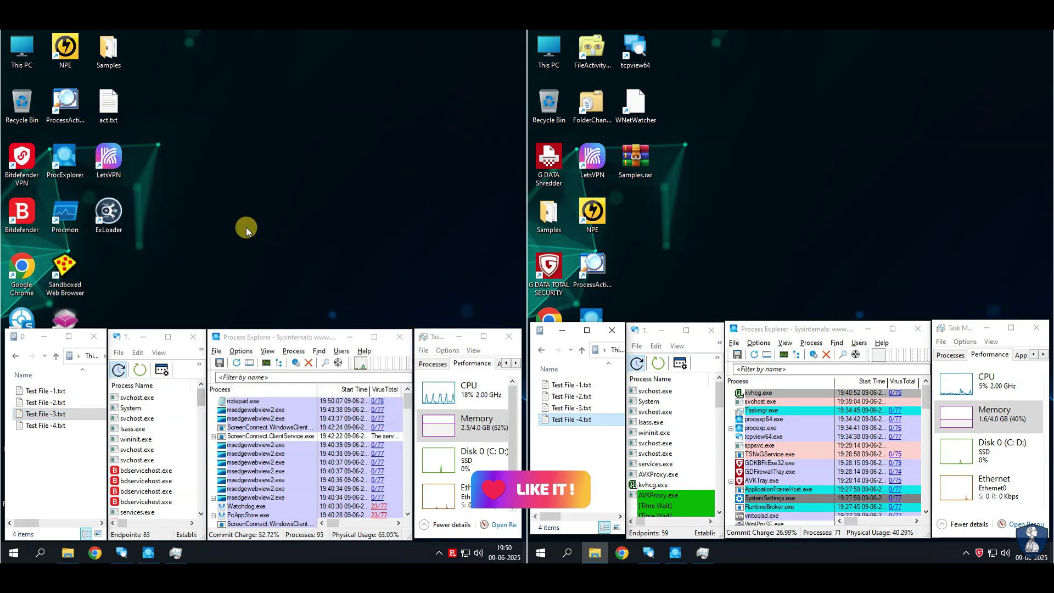
Step: Open MalTester2-log.txt from the Samples folder on the Bitdefender machine and highlight the final line with the blocked executables
click(55, 356)
double_click(52, 400)
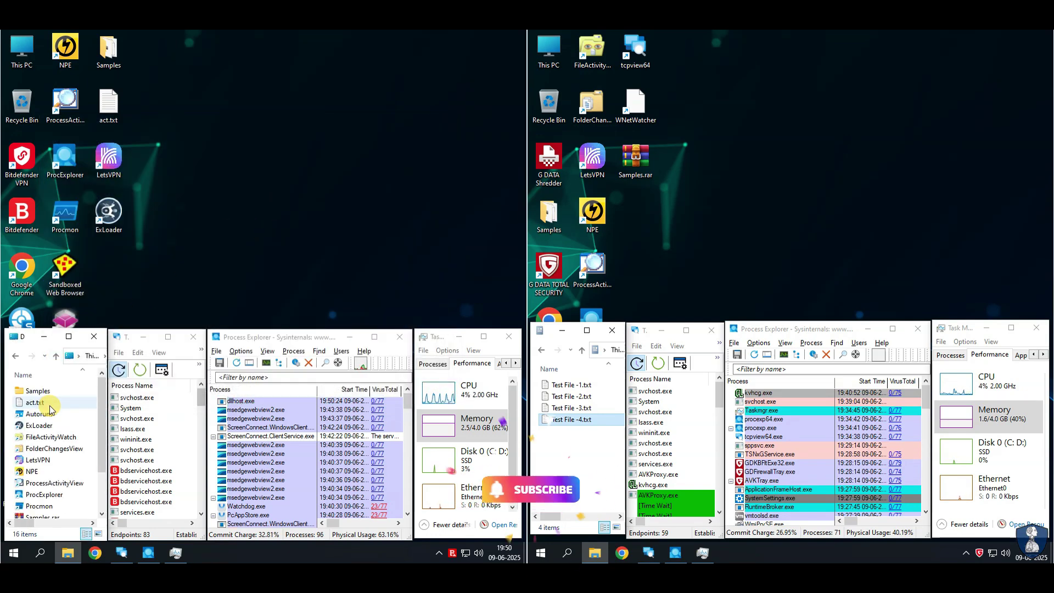
double_click(53, 390)
double_click(53, 511)
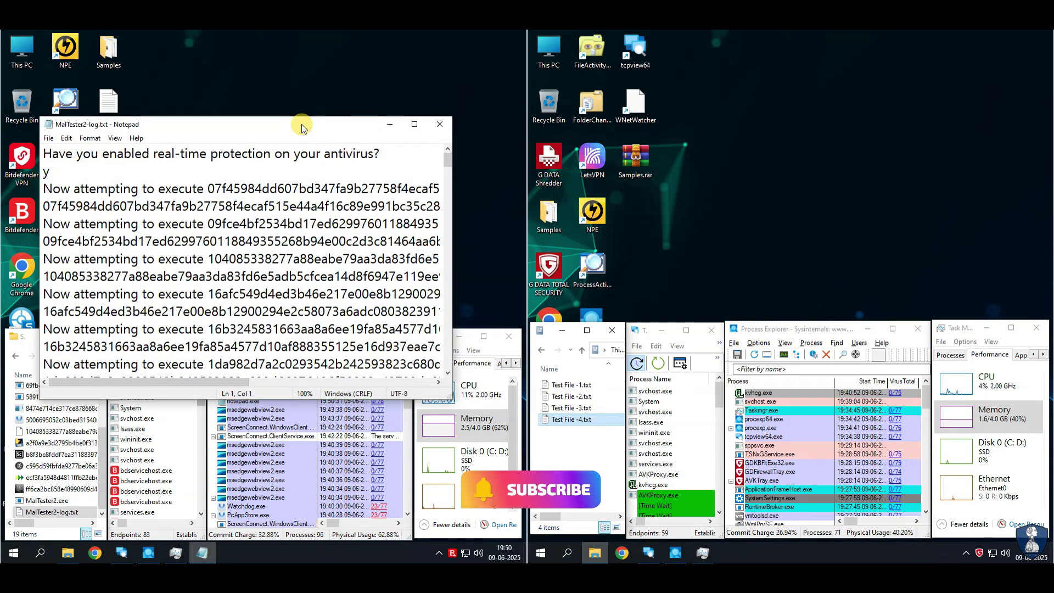
double_click(308, 124)
scroll(165, 329, down, 20)
triple_click(93, 482)
drag(6, 501, 406, 497)
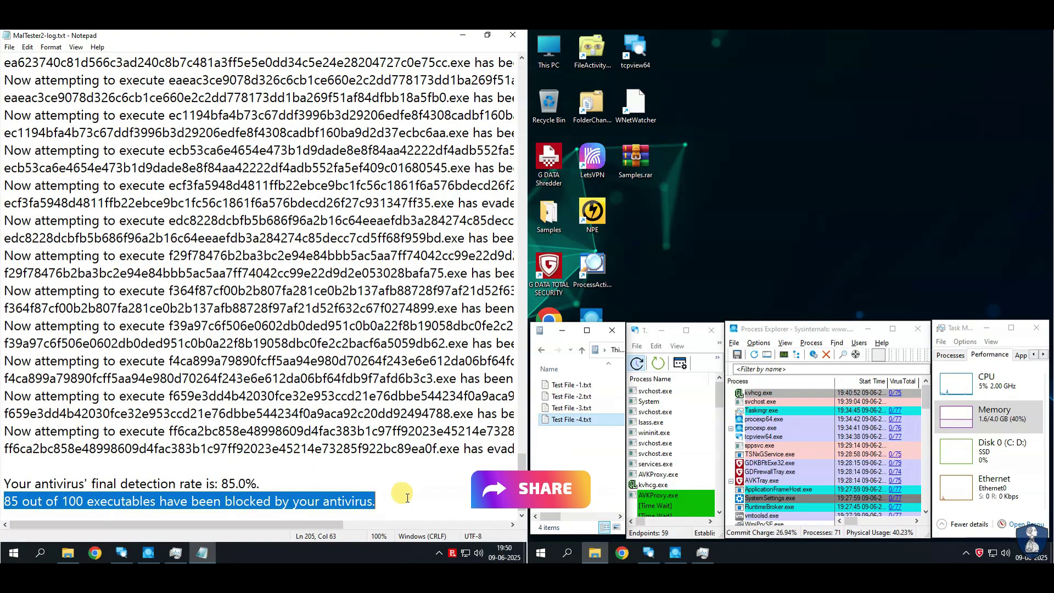
Step: Open MalTester2-log.txt on the G DATA machine, compare the final detection rates in both logs, and close both logs
click(582, 349)
double_click(565, 500)
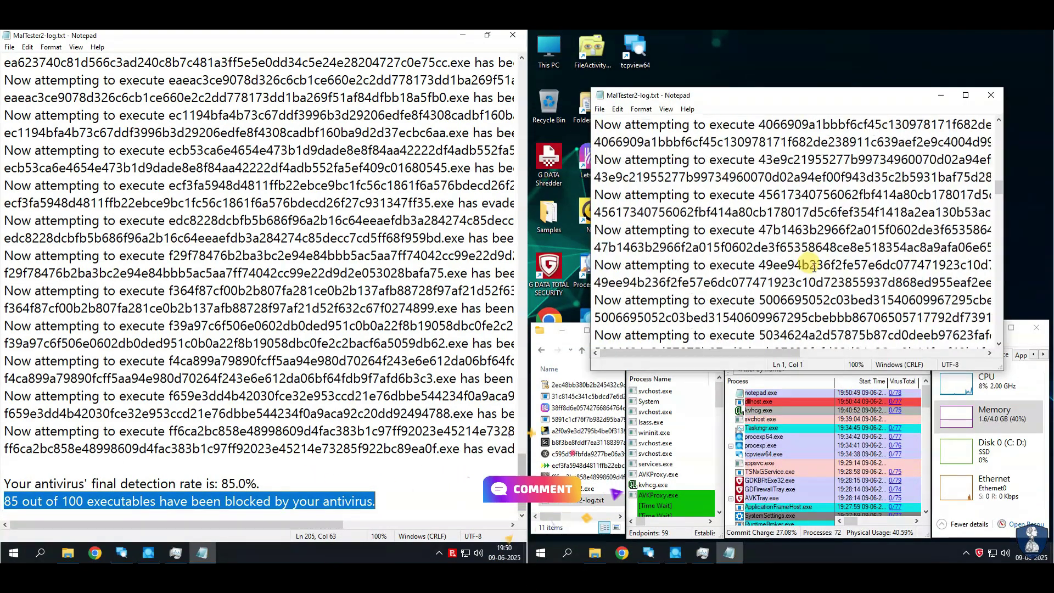
scroll(795, 274, down, 20)
key(super+Up)
drag(531, 500, 933, 501)
click(221, 482)
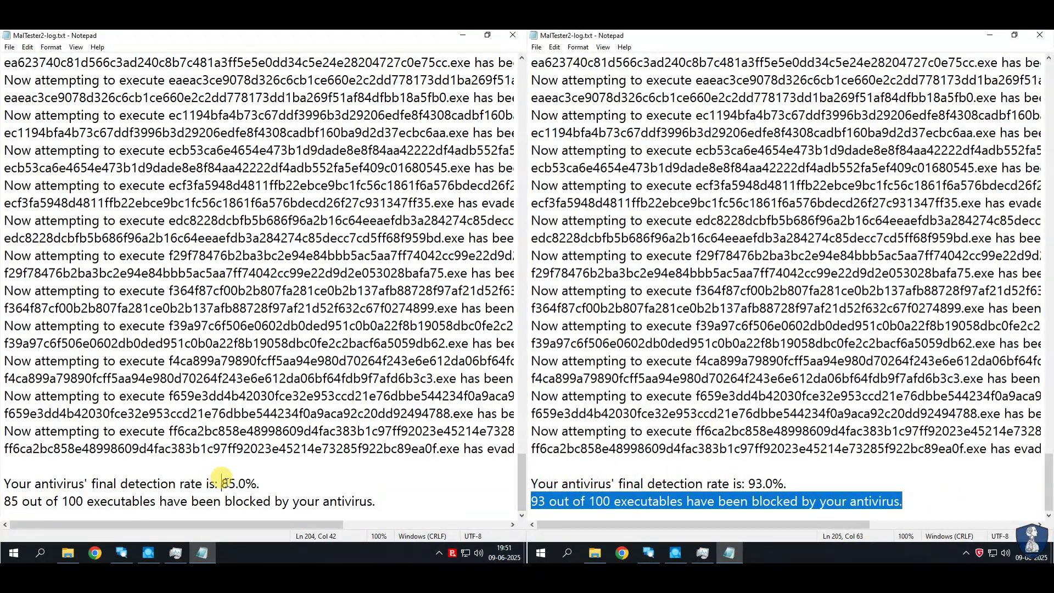
double_click(756, 483)
click(509, 36)
click(1039, 35)
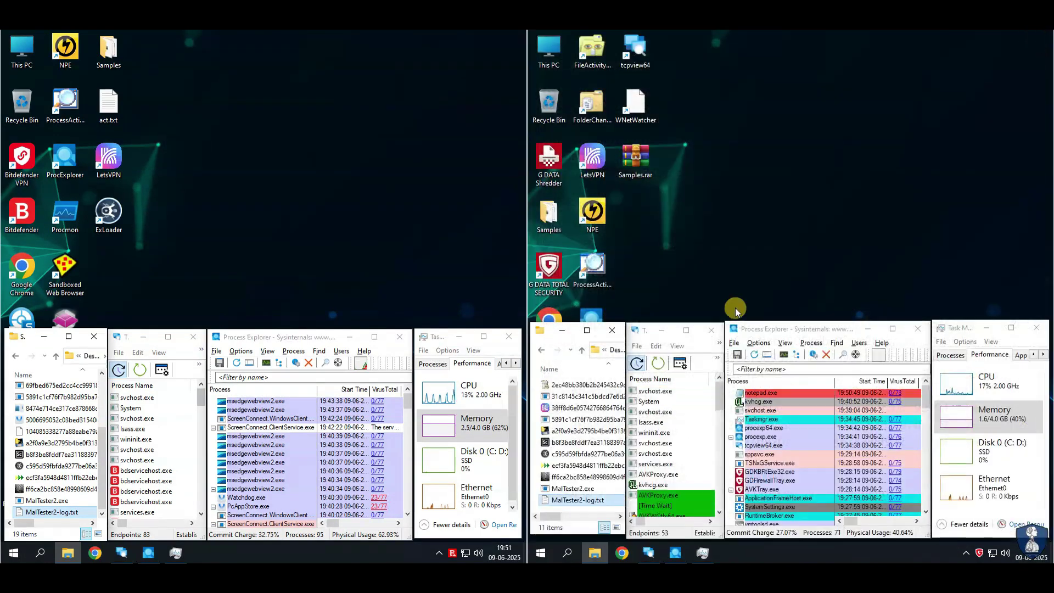
Step: Permanently delete MalTester2.exe and MalTester2-log.txt from the Samples folder on both machines
key(shift+Delete)
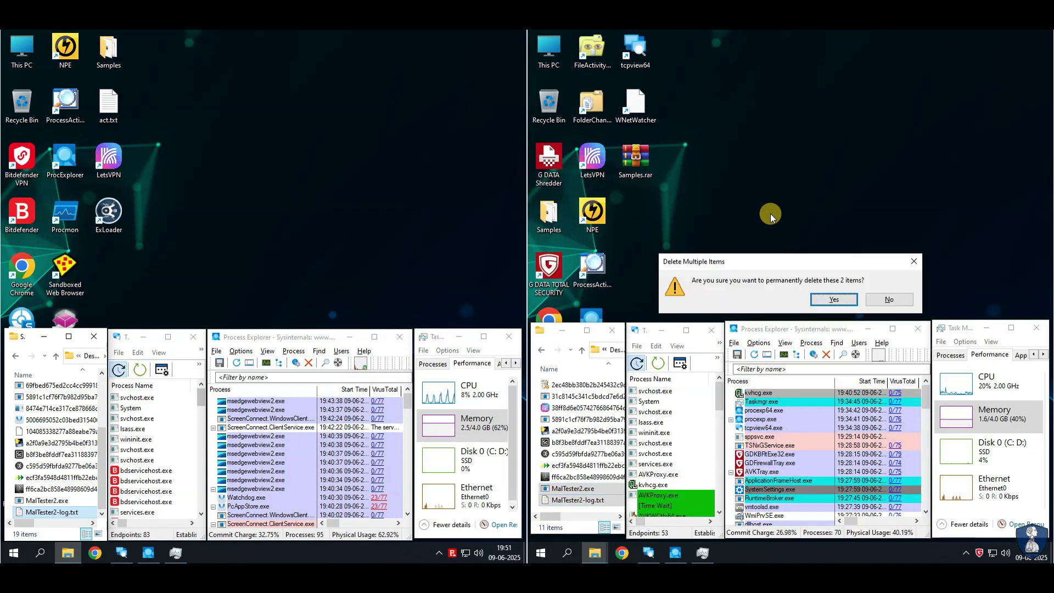
key(Return)
key(shift+Delete)
key(Return)
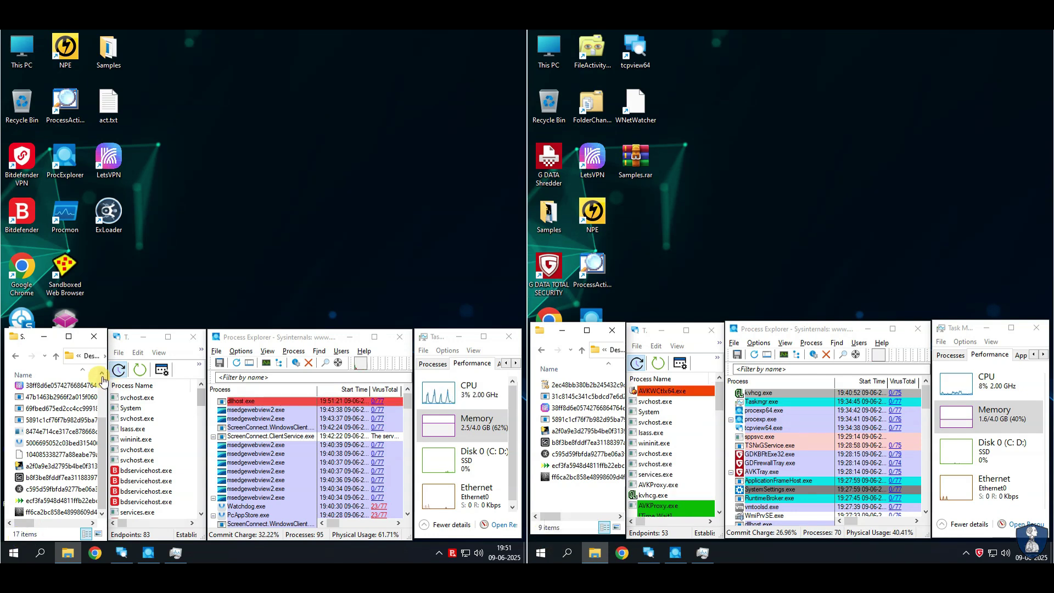
Step: Scan the desktop Samples folder with Bitdefender
right_click(106, 49)
mouse_move(150, 137)
click(291, 135)
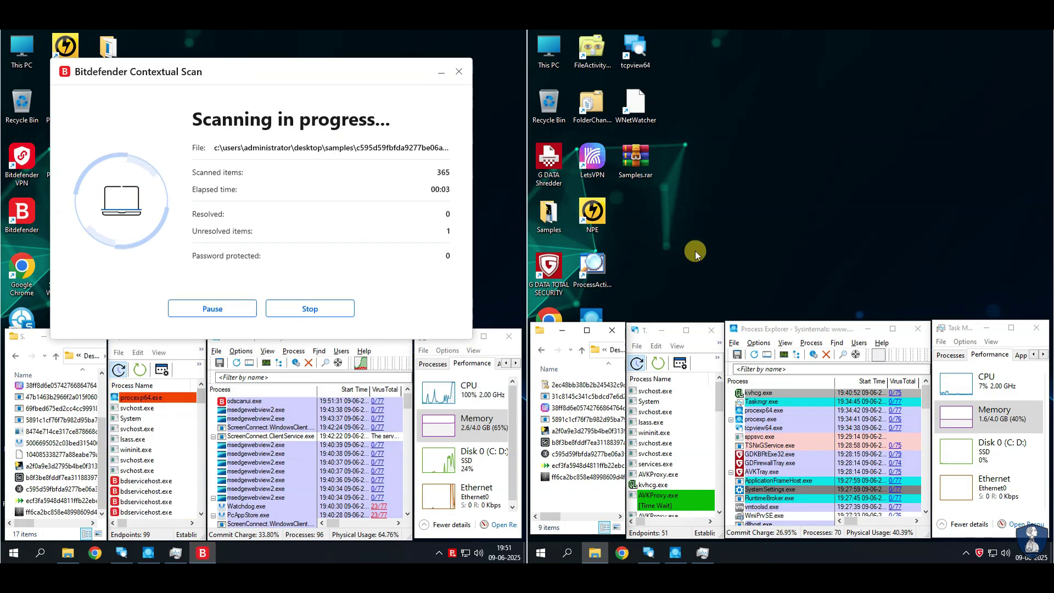
Step: Check the desktop Samples folder for viruses with G DATA Total Security and move the scan window up
click(562, 330)
right_click(635, 159)
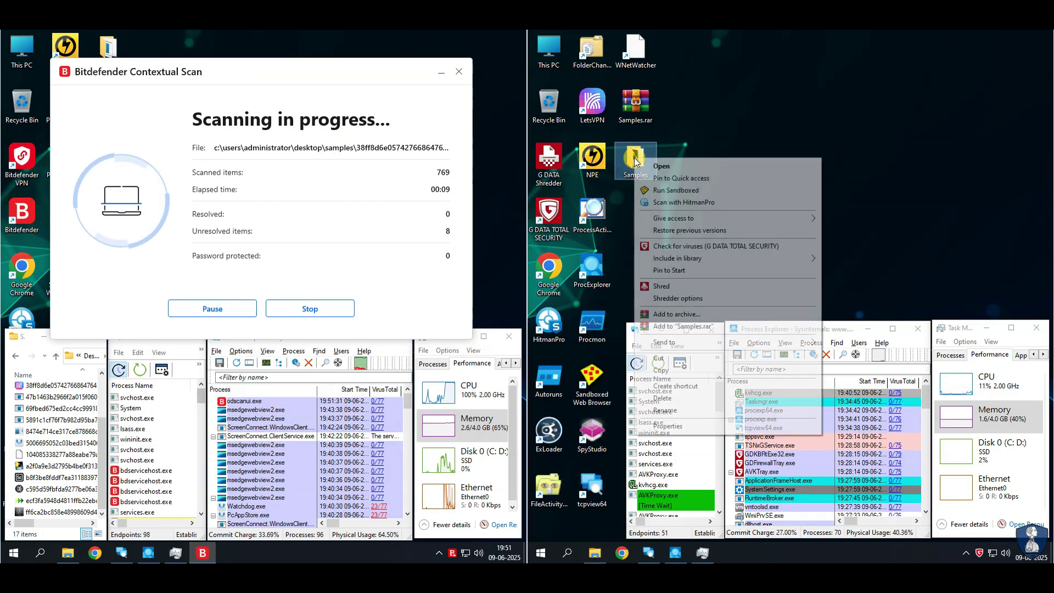
click(681, 246)
drag(729, 134, 733, 56)
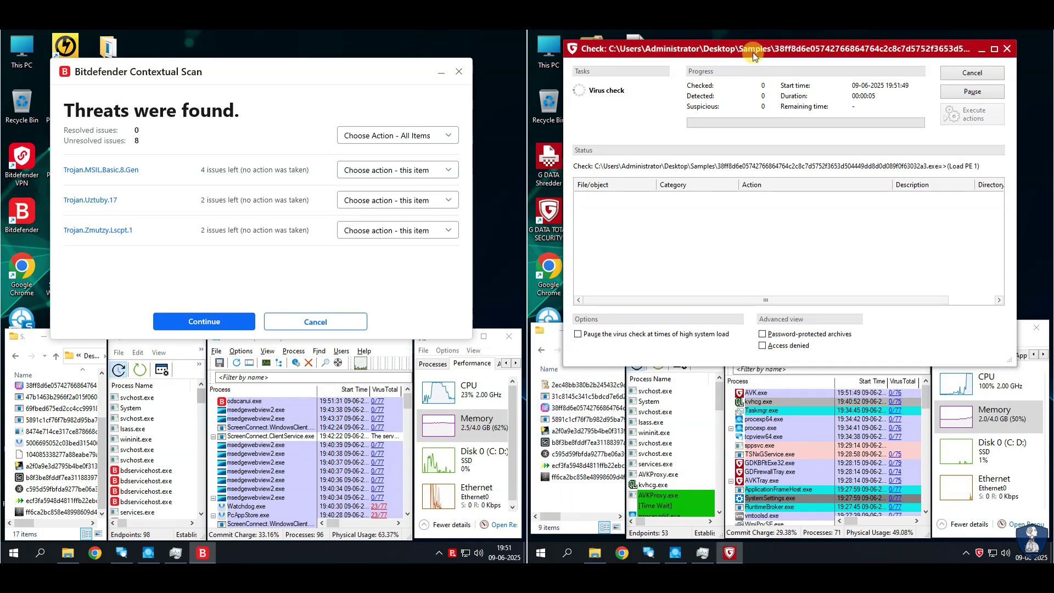
Step: Apply Take proper actions to all threats found by the Bitdefender scan, repeat it for the unresolved ones, and close the scan
click(406, 136)
click(382, 200)
click(204, 321)
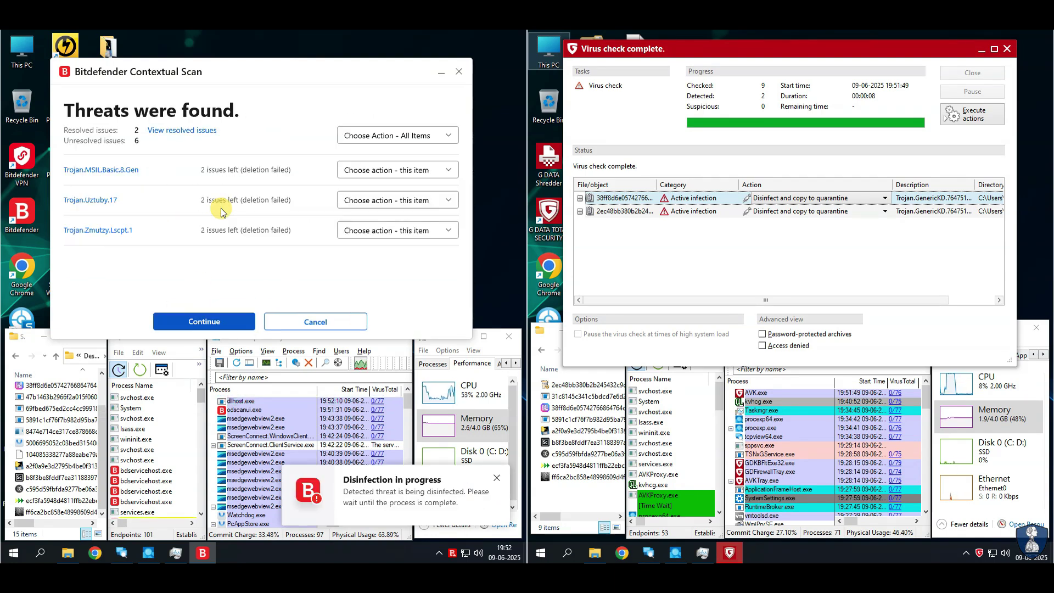
click(360, 135)
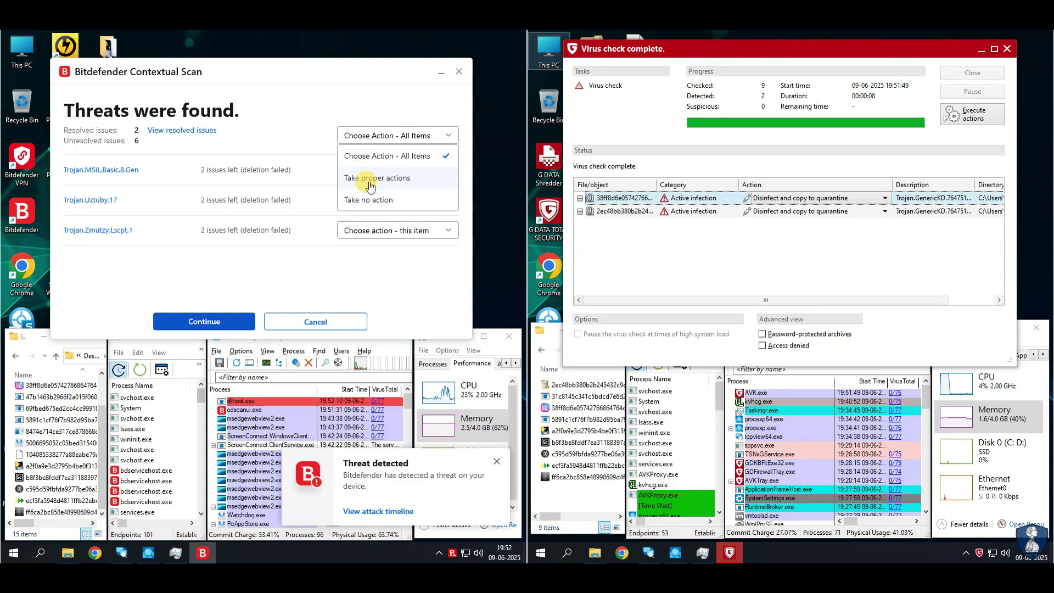
click(364, 177)
click(235, 321)
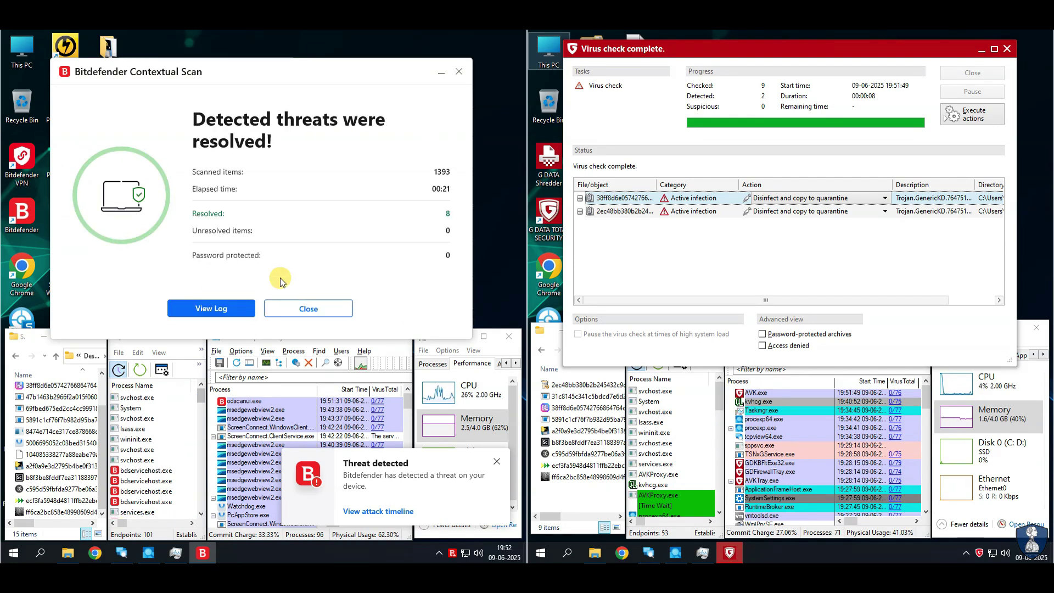
click(308, 307)
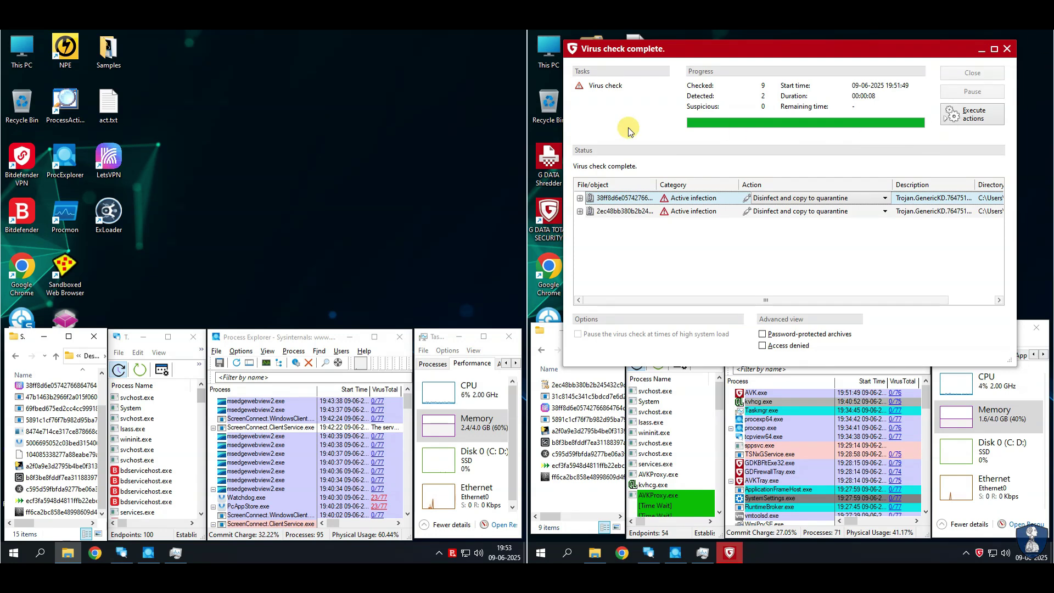
Step: Choose the action for both infected files in the G DATA virus check and execute the actions
click(798, 203)
click(790, 223)
click(791, 211)
click(783, 229)
click(972, 114)
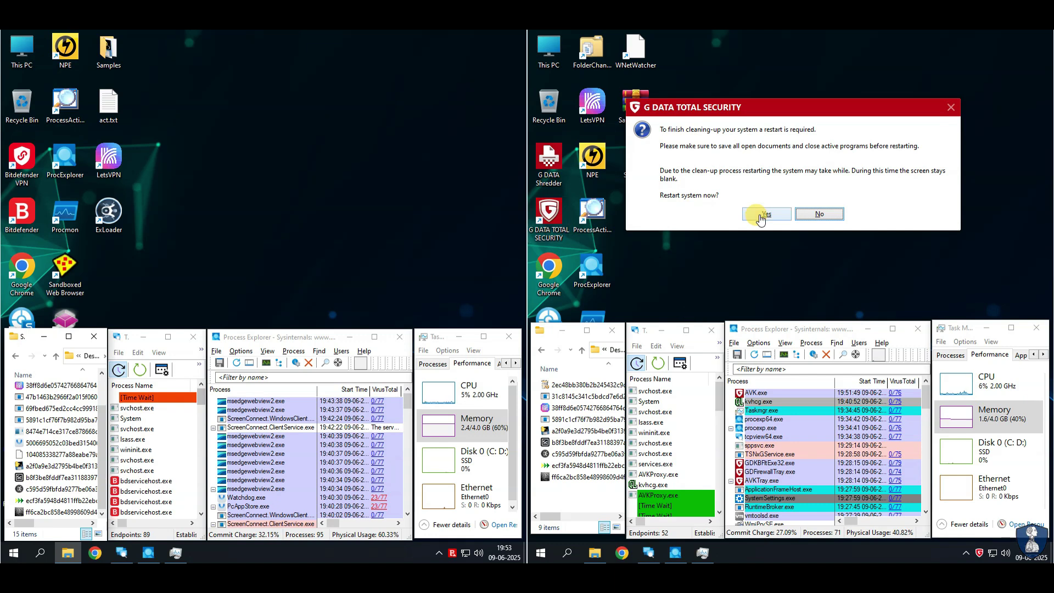
Step: Accept the G DATA clean-up restart and restart the Bitdefender machine as well
click(758, 214)
right_click(11, 553)
click(44, 500)
click(141, 514)
right_click(11, 553)
click(52, 518)
click(190, 519)
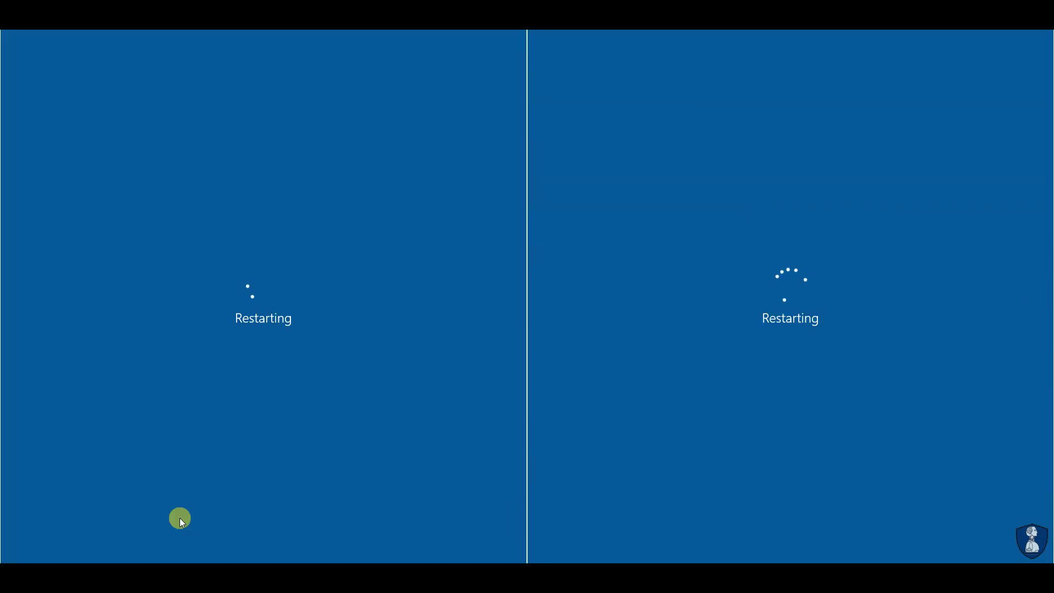
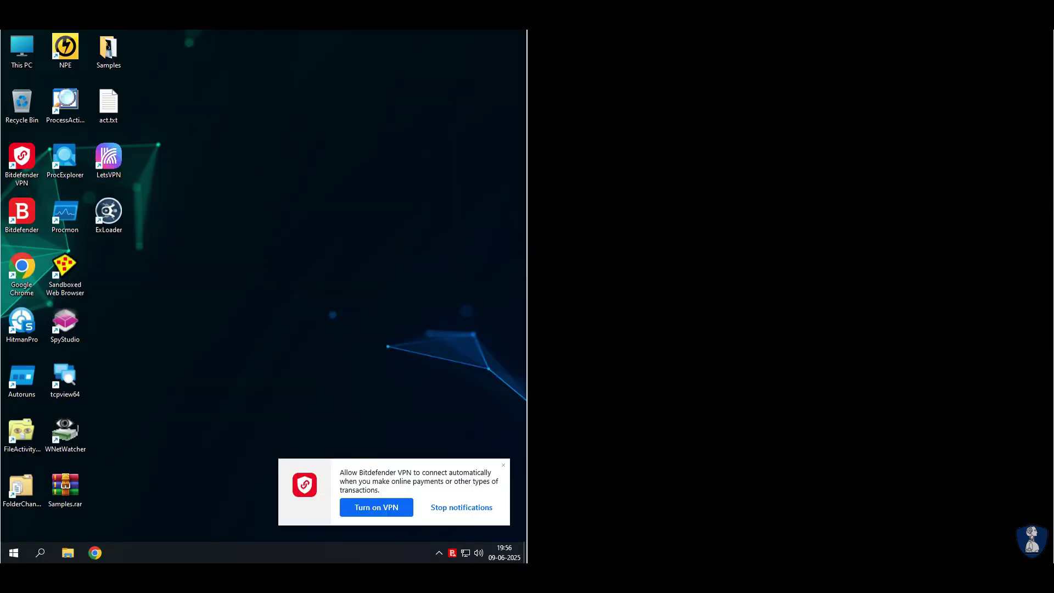
Step: Open Task Manager from the security screen on the restarted G DATA machine and close it
key(ctrl+alt+Delete)
click(762, 307)
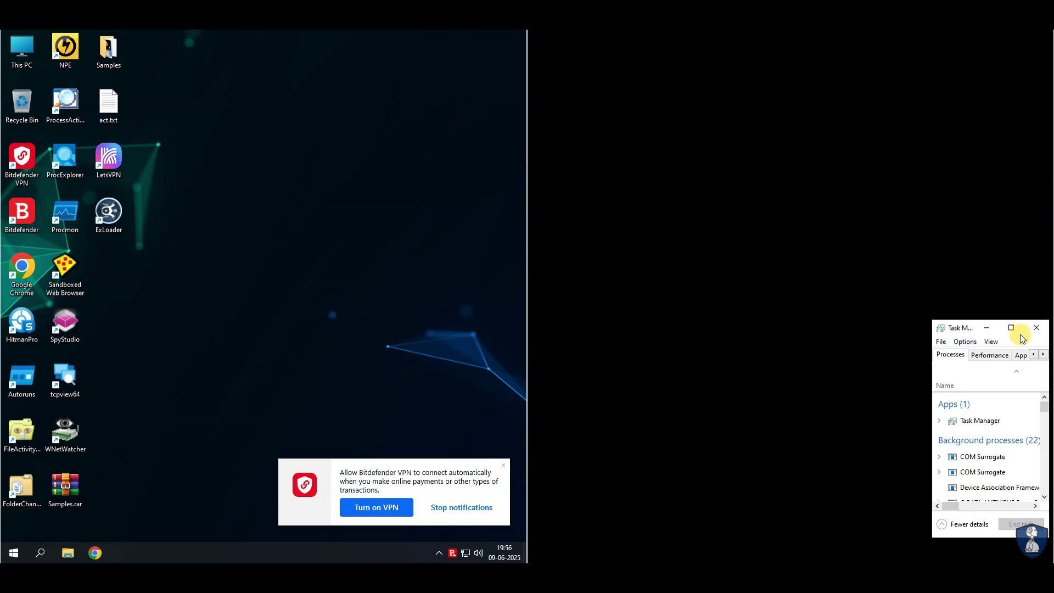
click(1036, 328)
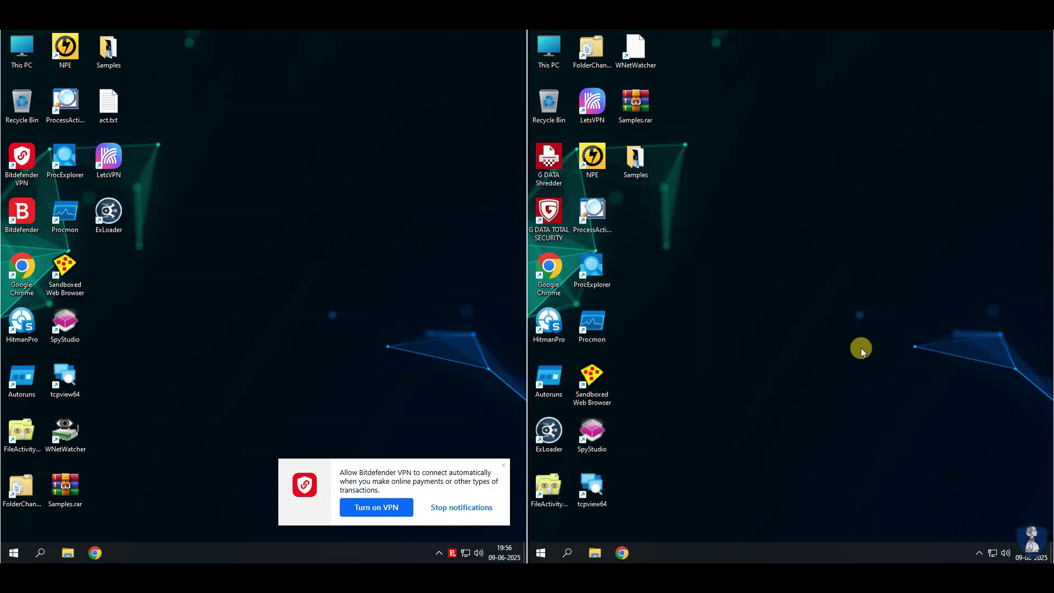
Step: Open the notification settings from the Bitdefender VPN prompt, return to the General settings, and close the VPN window
click(451, 506)
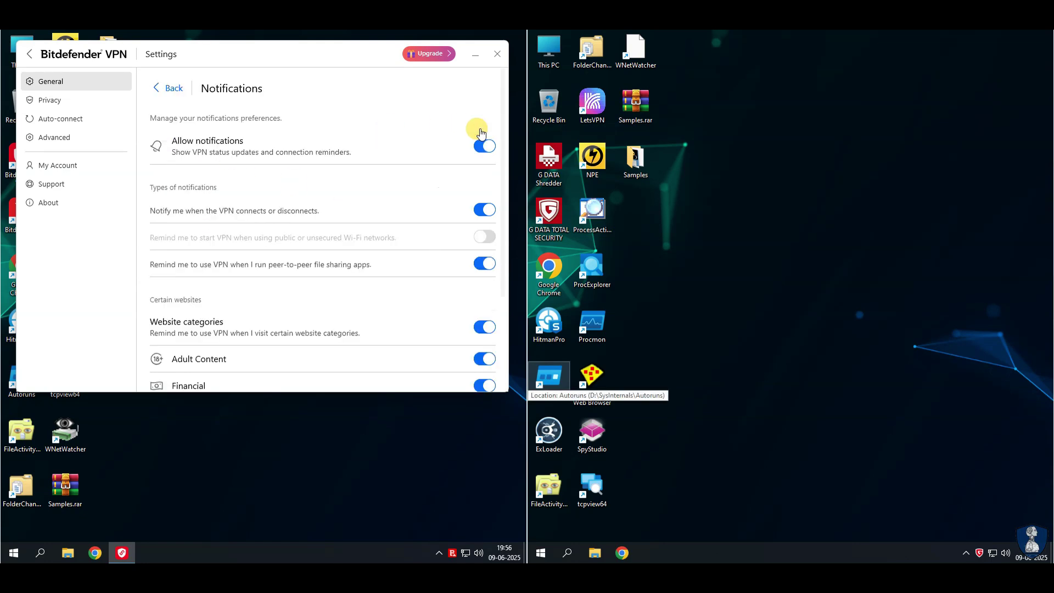
click(154, 91)
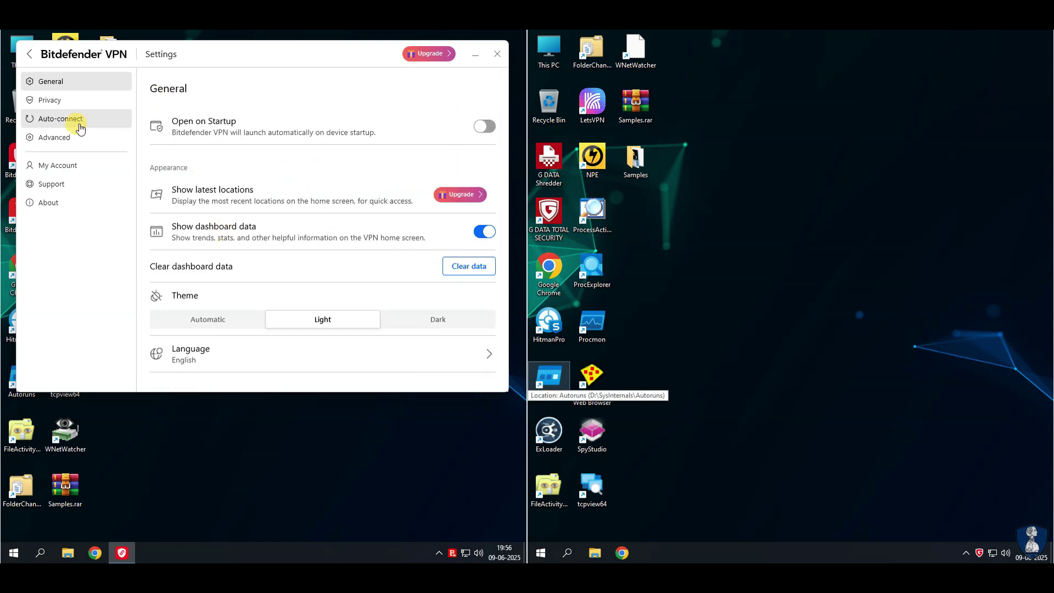
click(497, 54)
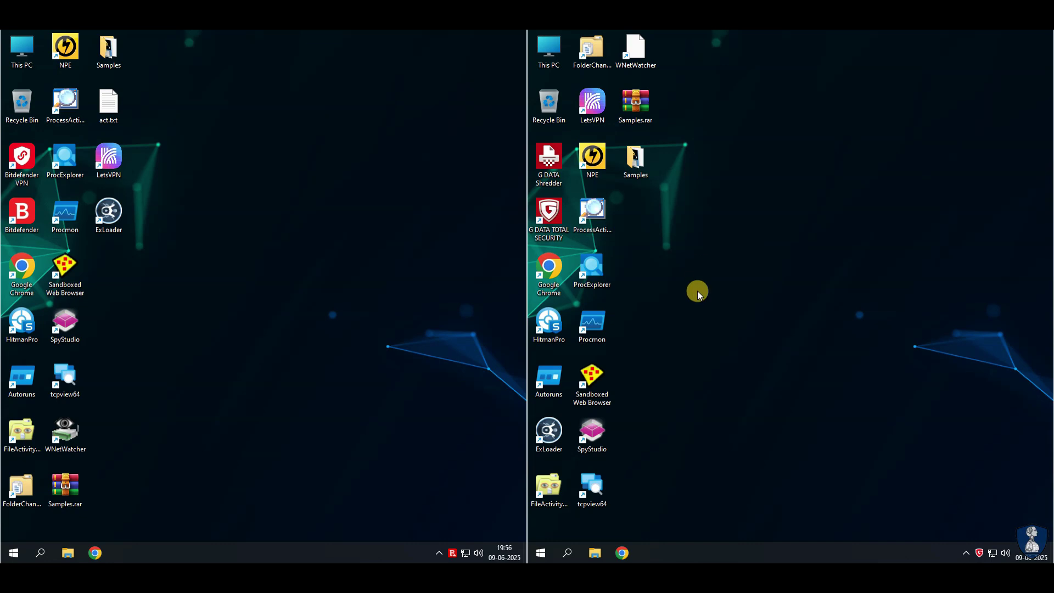
Step: Open the Samples folder on both machines and enlarge the windows to compare the remaining files
double_click(104, 55)
drag(66, 327, 65, 149)
drag(21, 330, 57, 429)
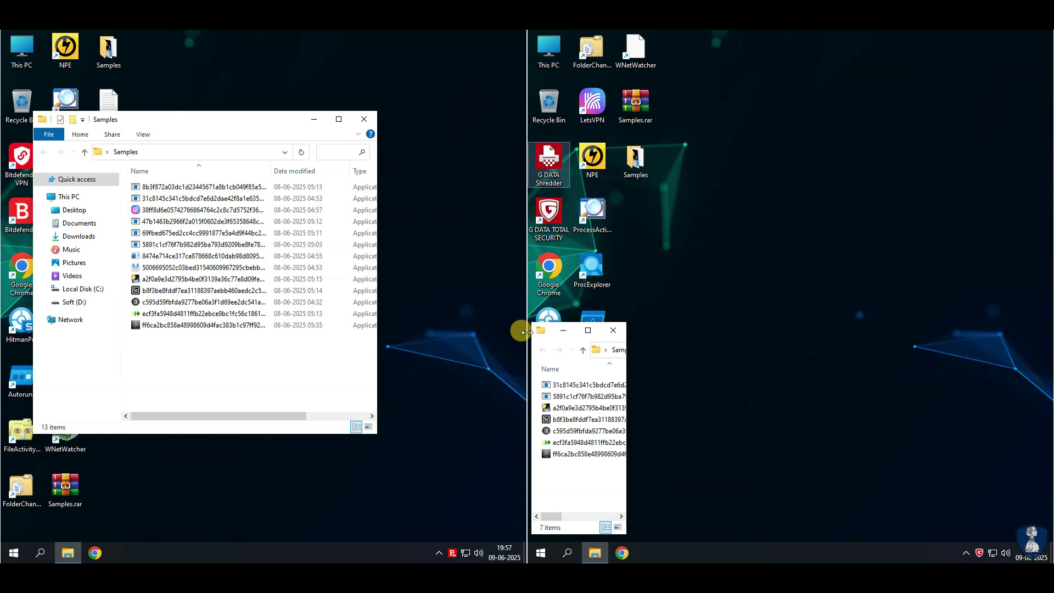
drag(549, 330, 563, 94)
drag(646, 298, 912, 392)
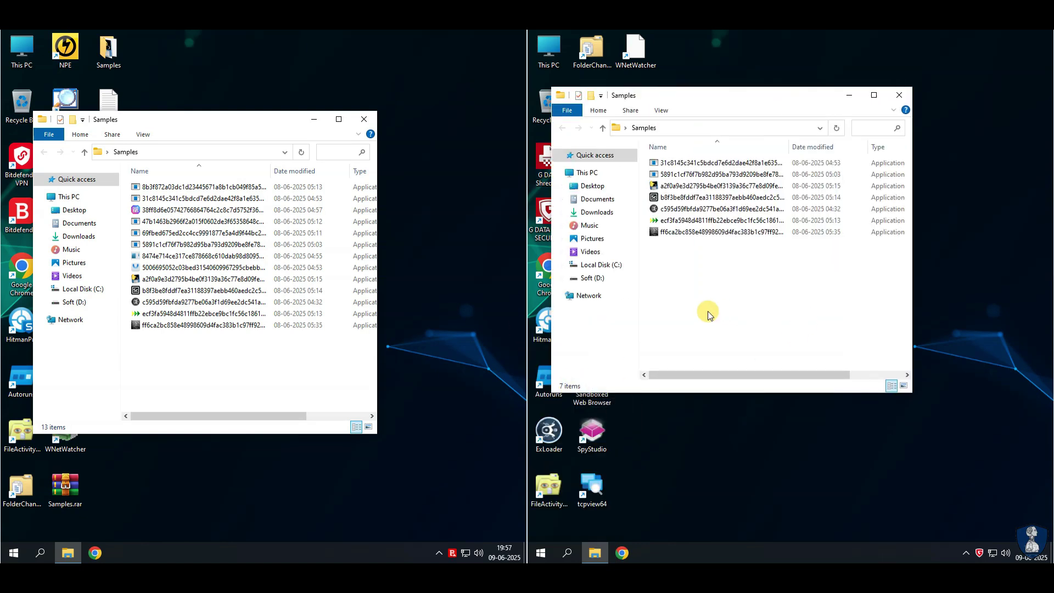
Step: Rescan the Samples folder with Bitdefender and with G DATA Total Security, and close both finished scans
right_click(108, 52)
mouse_move(138, 139)
click(274, 142)
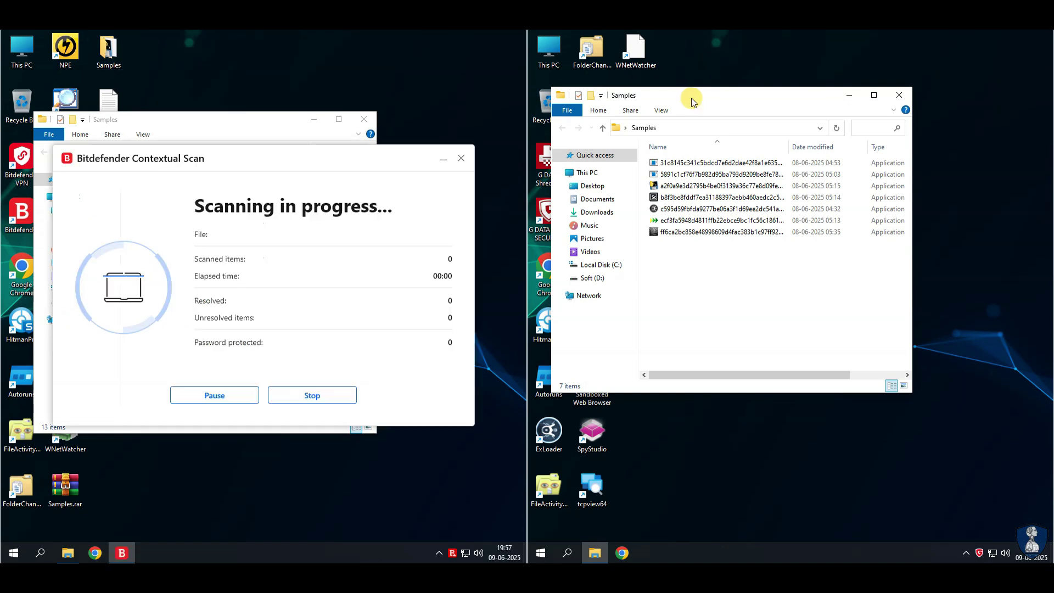
drag(690, 98, 697, 203)
right_click(638, 168)
click(674, 252)
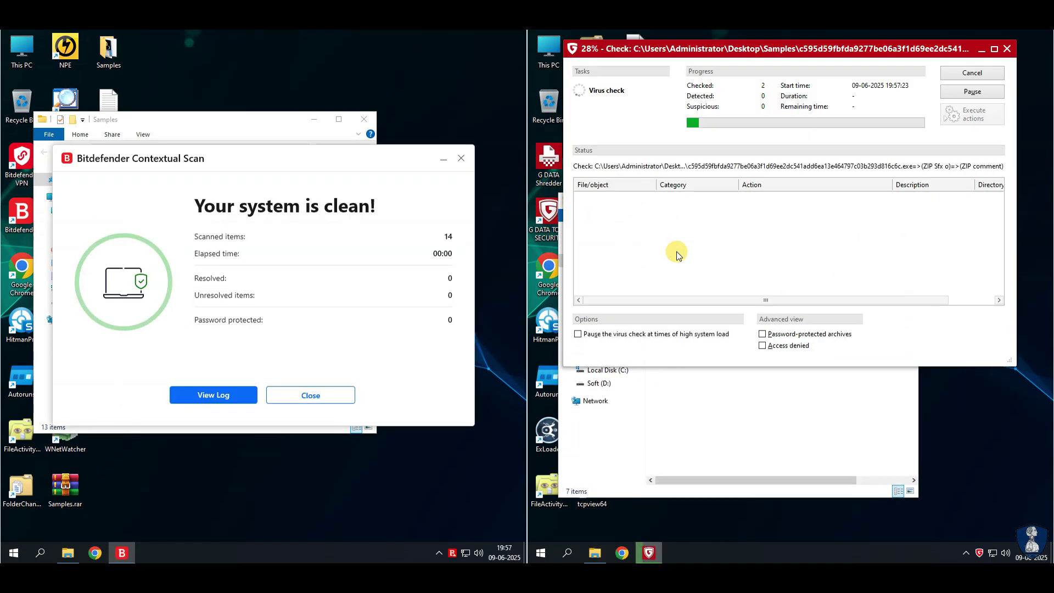
click(282, 392)
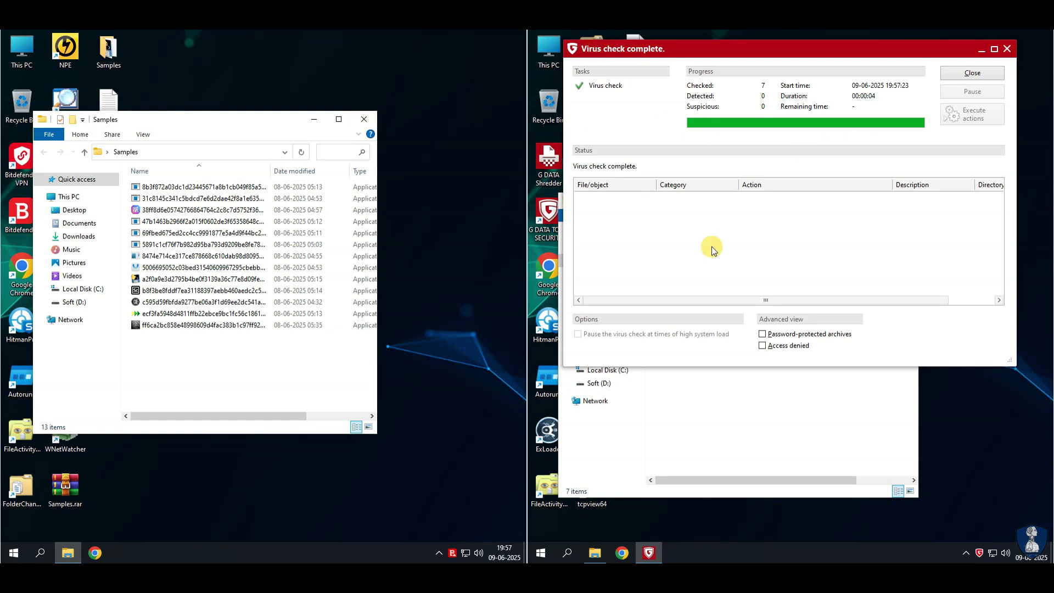
click(972, 73)
Step: Review the remaining files in the Samples folder on both machines, moving the windows clear of the desktop icons, and close the windows
click(595, 401)
click(571, 234)
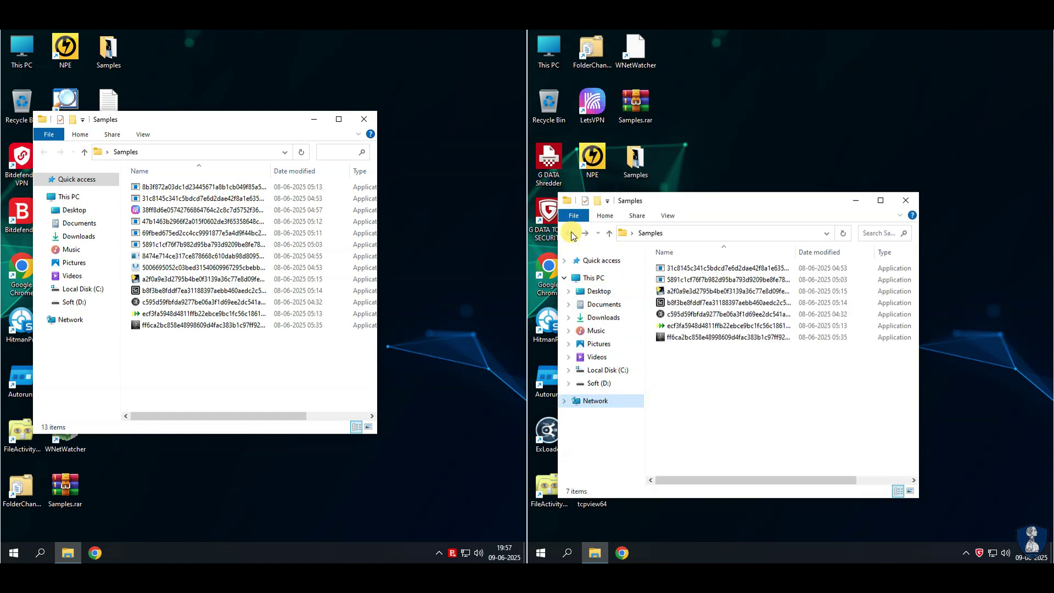
drag(240, 119, 247, 312)
drag(737, 201, 758, 388)
right_click(91, 34)
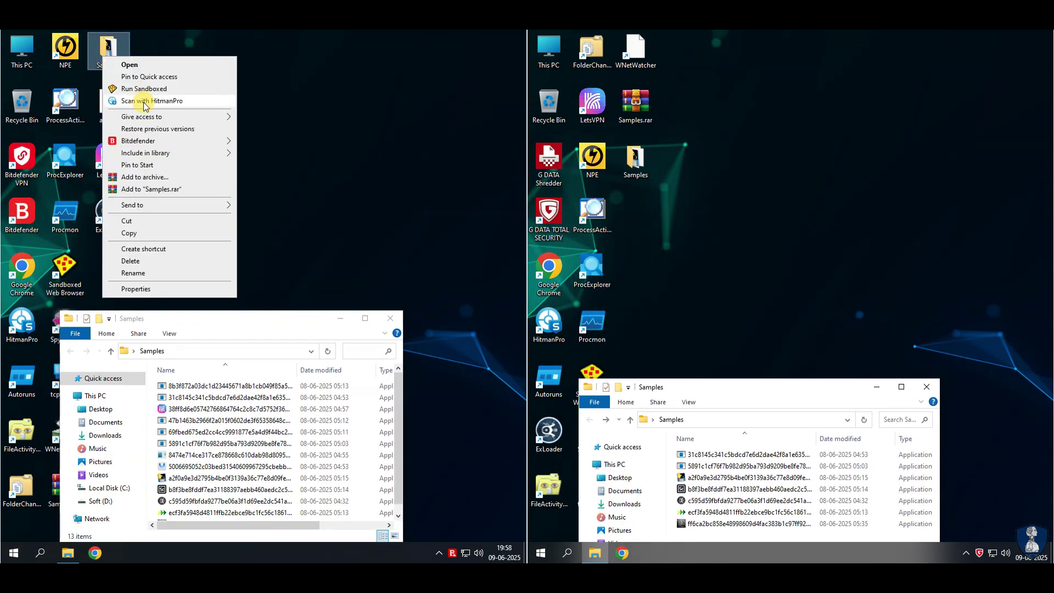
click(170, 304)
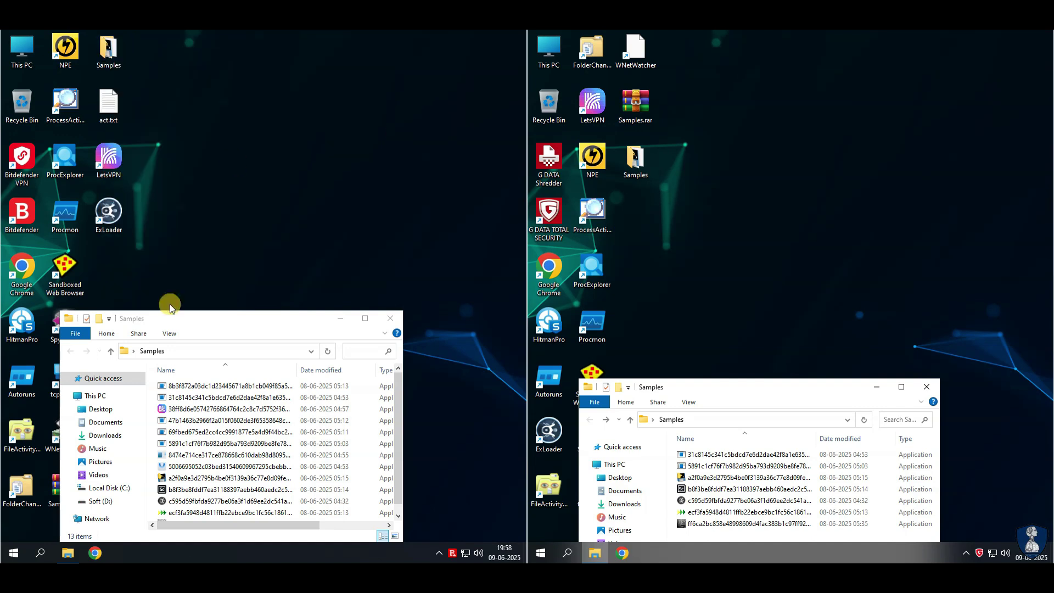
click(396, 327)
Step: Open Task Manager on the Bitdefender machine, widen its window, and show the startup programs
right_click(199, 549)
click(236, 497)
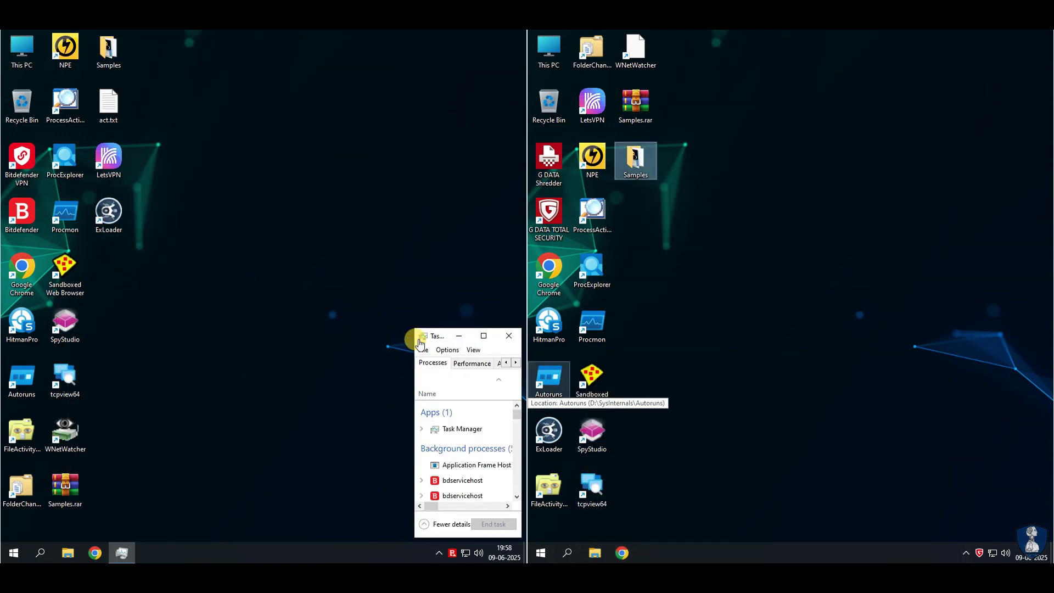
drag(415, 360, 268, 360)
click(401, 362)
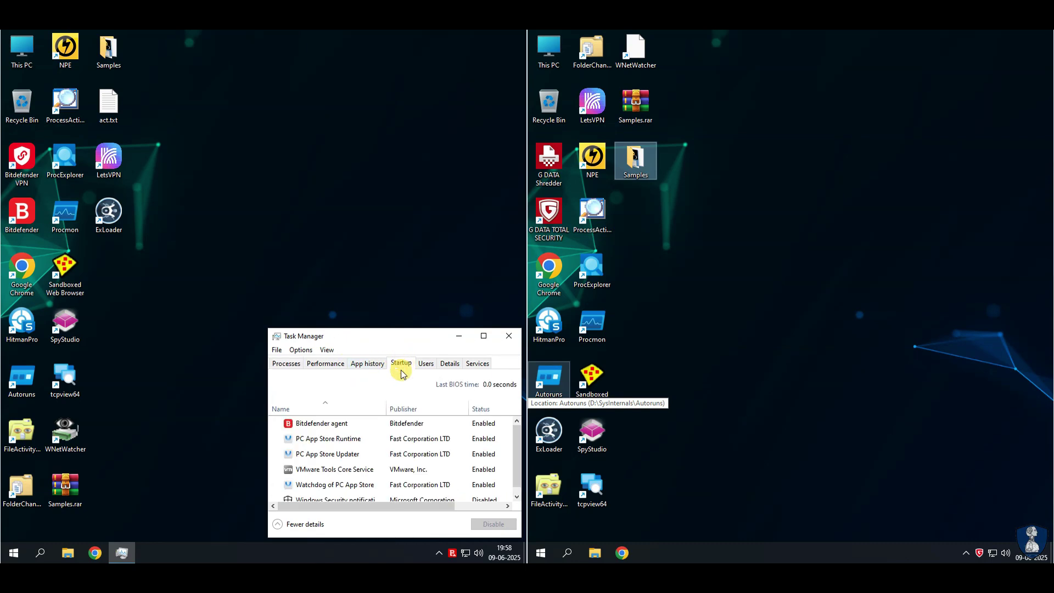
Step: Open Task Manager on the G DATA machine, inspect the PC App Store startup entries on the Bitdefender machine, and close Task Manager there
right_click(703, 553)
click(751, 497)
click(343, 438)
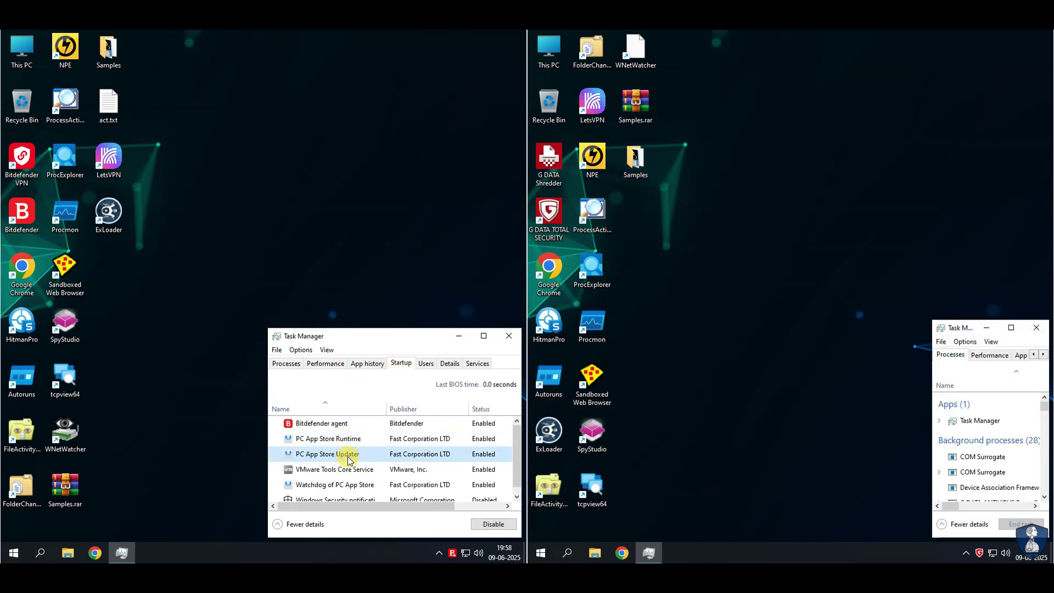
click(332, 485)
click(507, 337)
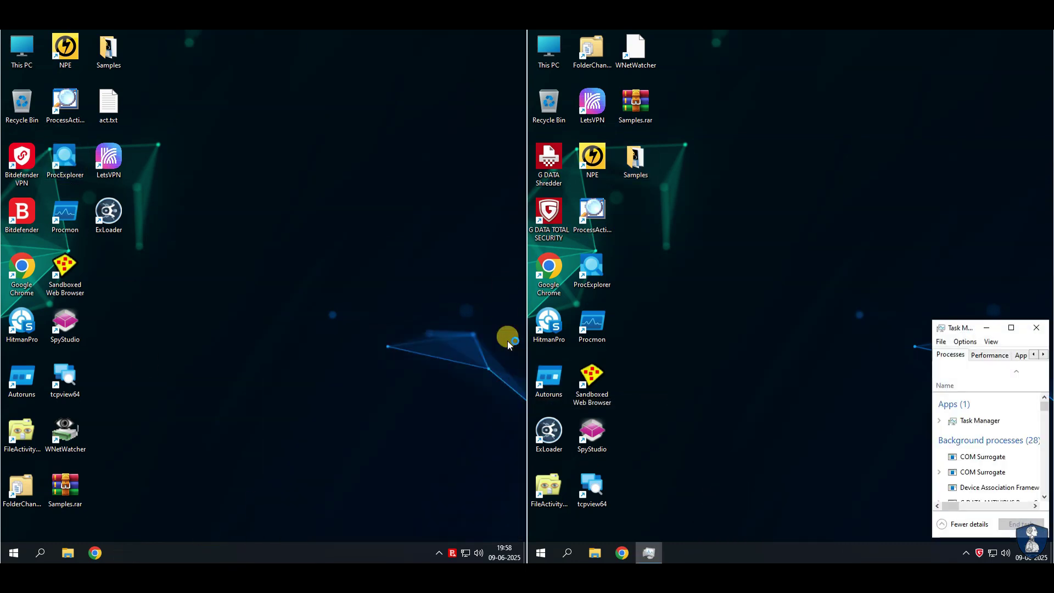
Step: Widen Task Manager on the G DATA machine, inspect its startup programs, including the PowerDVD entry, and close it
drag(930, 368, 730, 368)
click(864, 355)
click(782, 418)
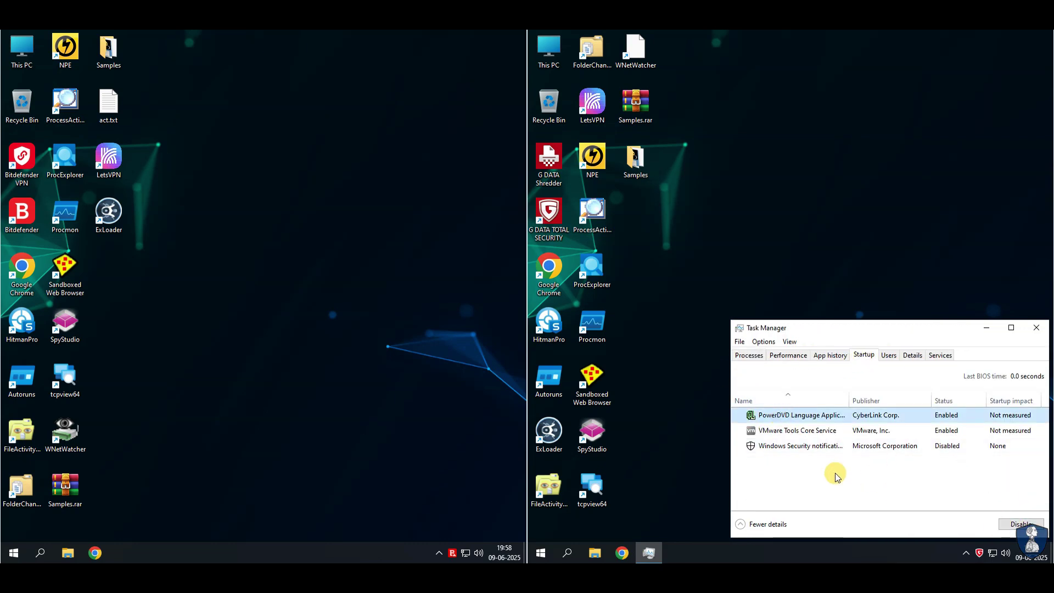
key(alt+F4)
Step: Reopen Task Manager on both machines to check the running processes
key(ctrl+shift+Escape)
right_click(318, 552)
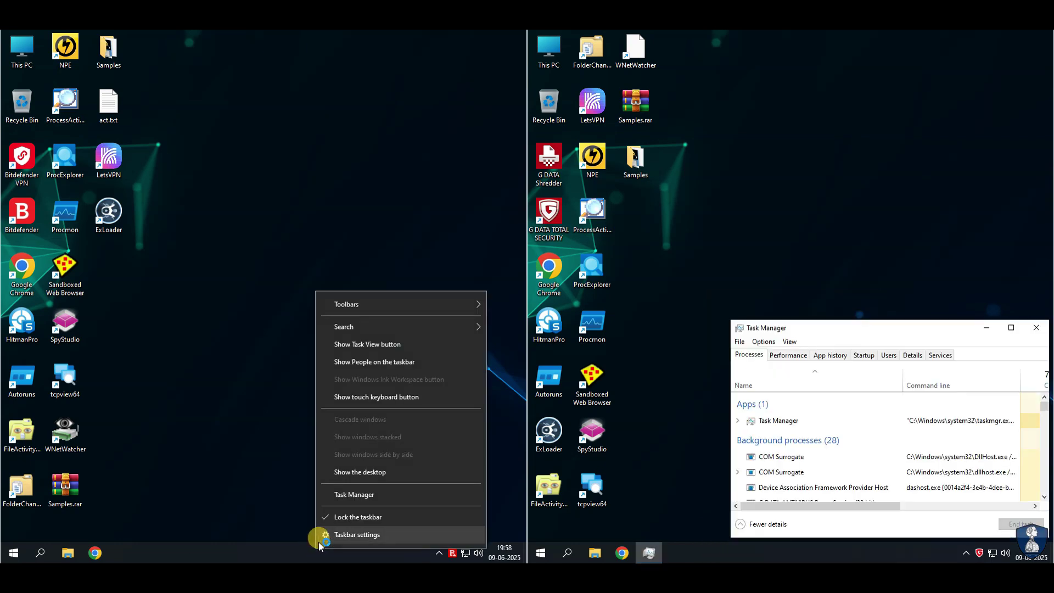
click(353, 494)
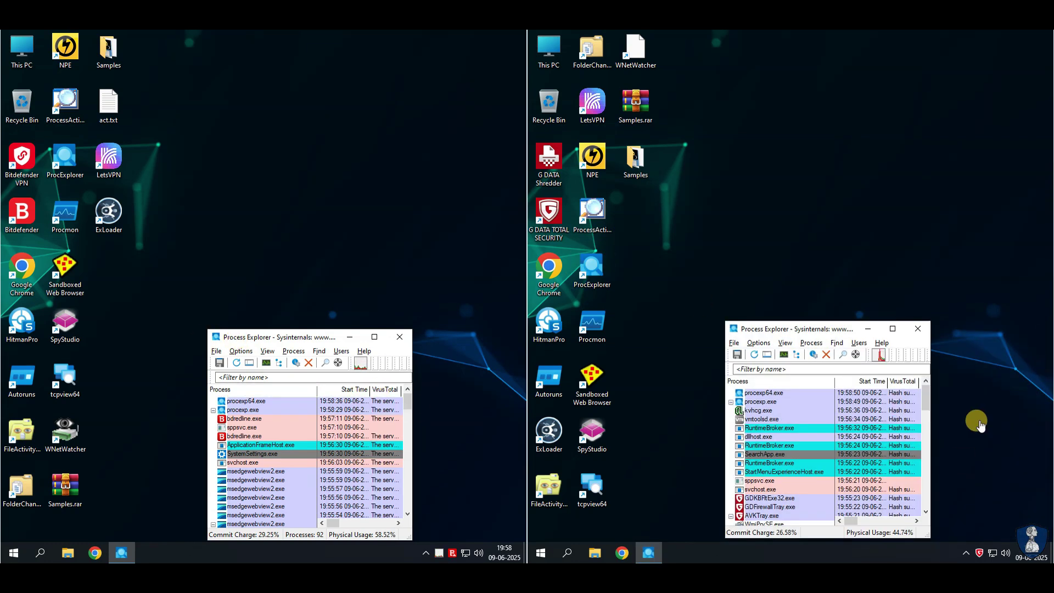
Step: Widen Process Explorer on the Bitdefender machine and check procexp64.exe on VirusTotal
mouse_move(926, 391)
mouse_down()
mouse_move(924, 492)
mouse_move(926, 393)
mouse_up()
drag(413, 426, 487, 427)
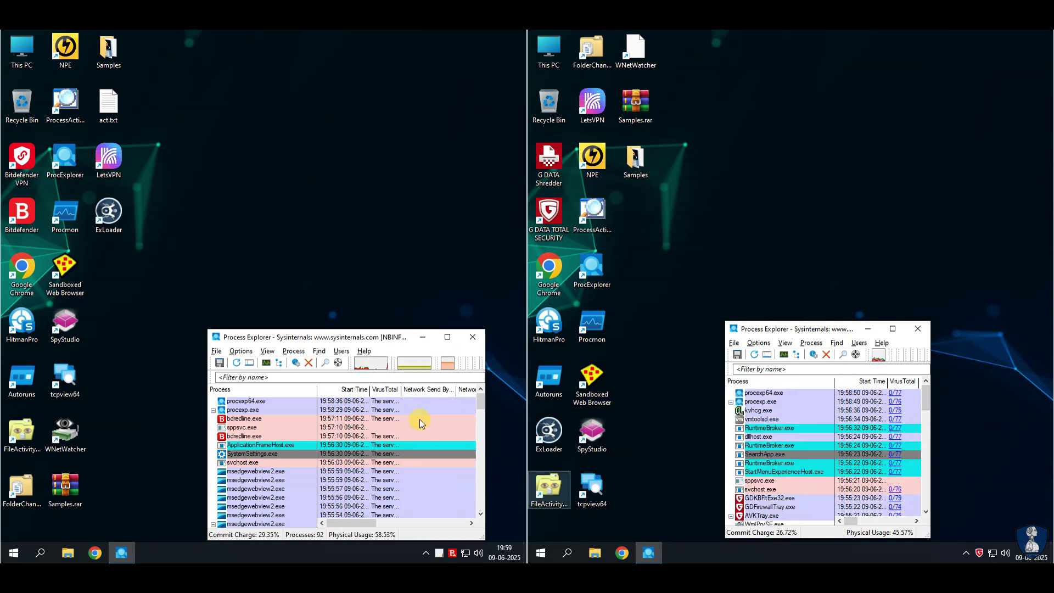
click(382, 404)
right_click(242, 401)
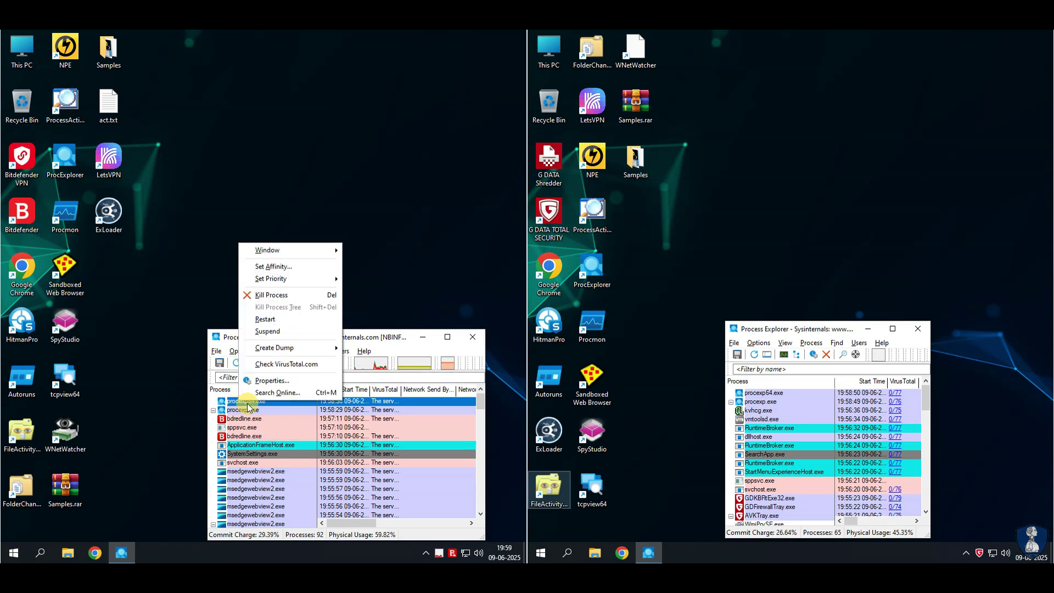
click(288, 367)
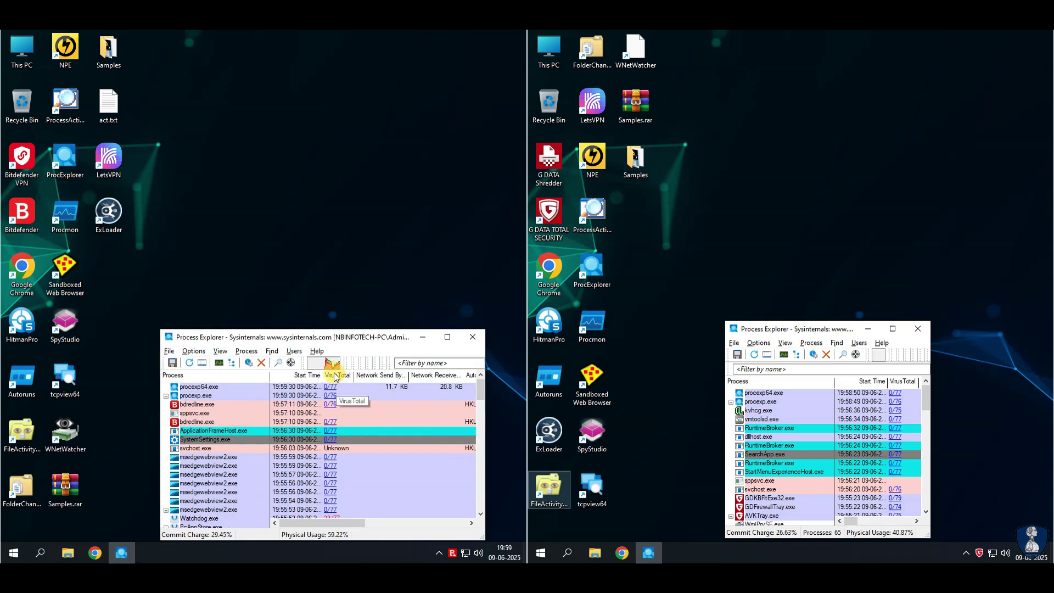
Step: Sort the Bitdefender machine's processes by VirusTotal result and examine the whole list for suspicious entries
click(336, 375)
scroll(344, 409, up, 7)
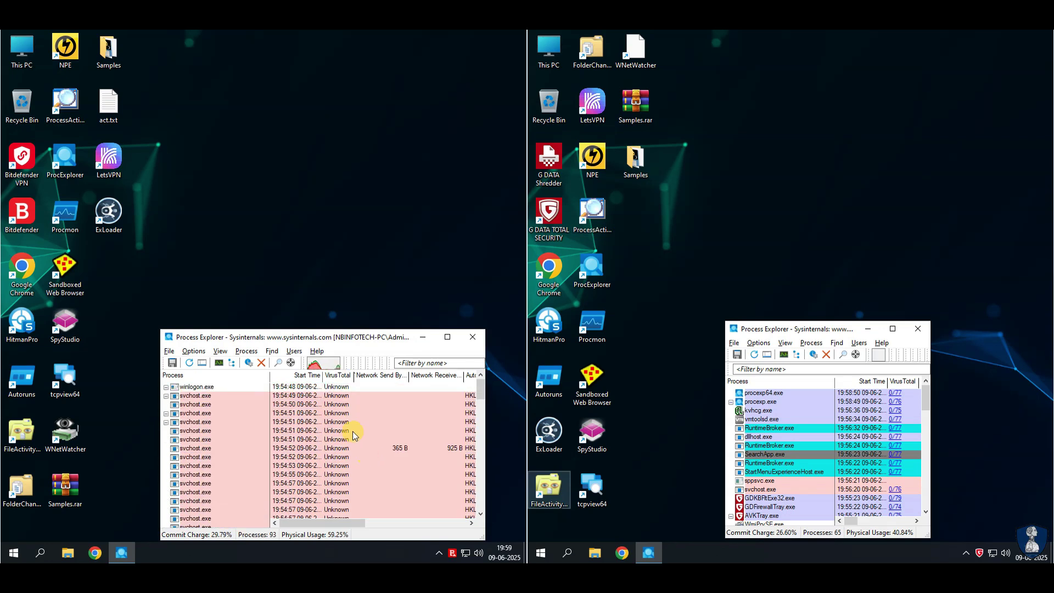
scroll(340, 433, down, 15)
drag(482, 496, 390, 403)
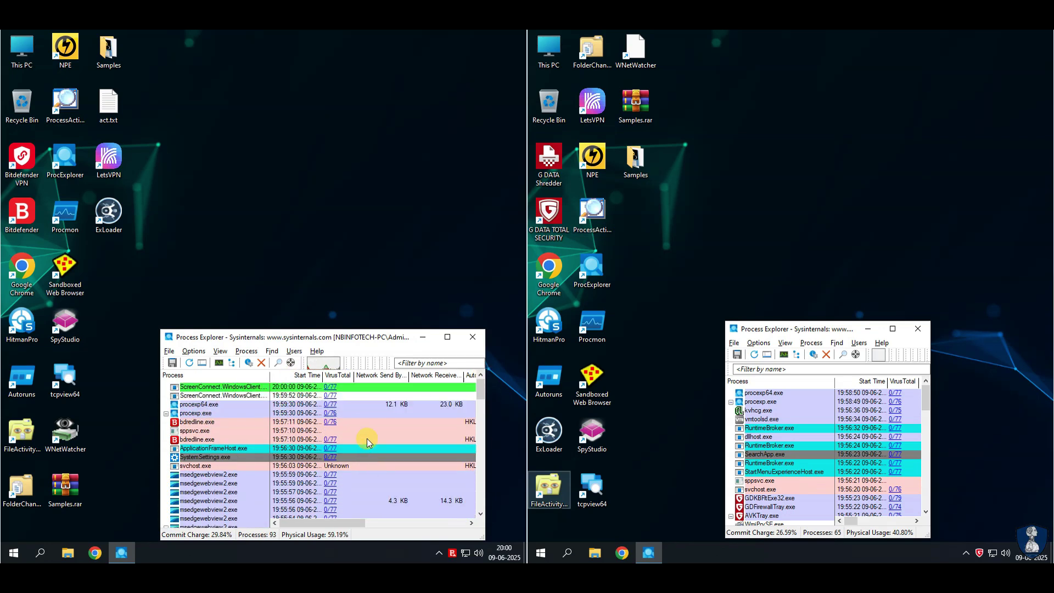
scroll(387, 444, down, 6)
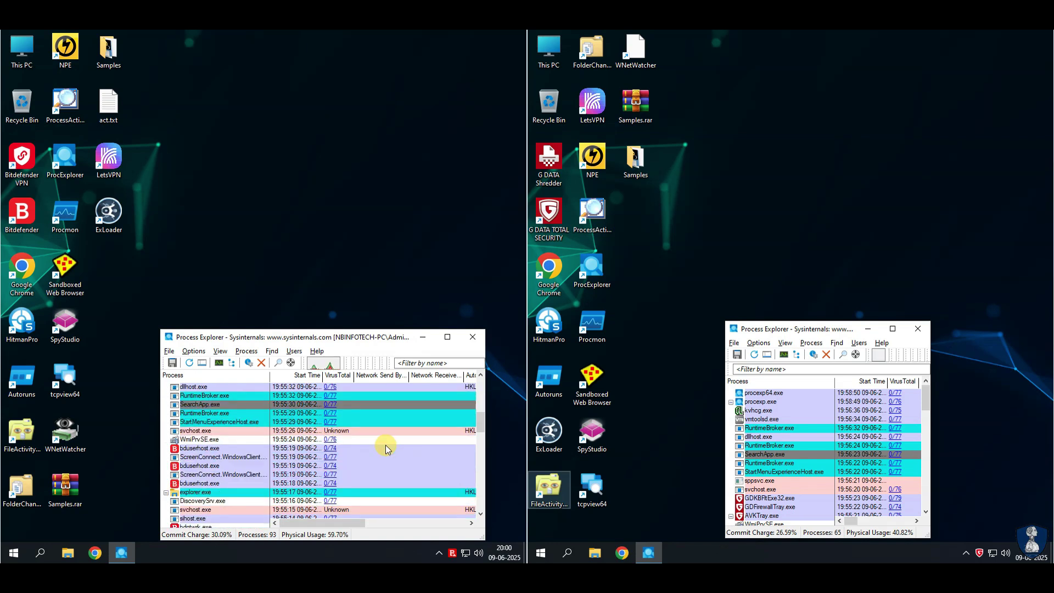
click(235, 441)
scroll(424, 447, up, 8)
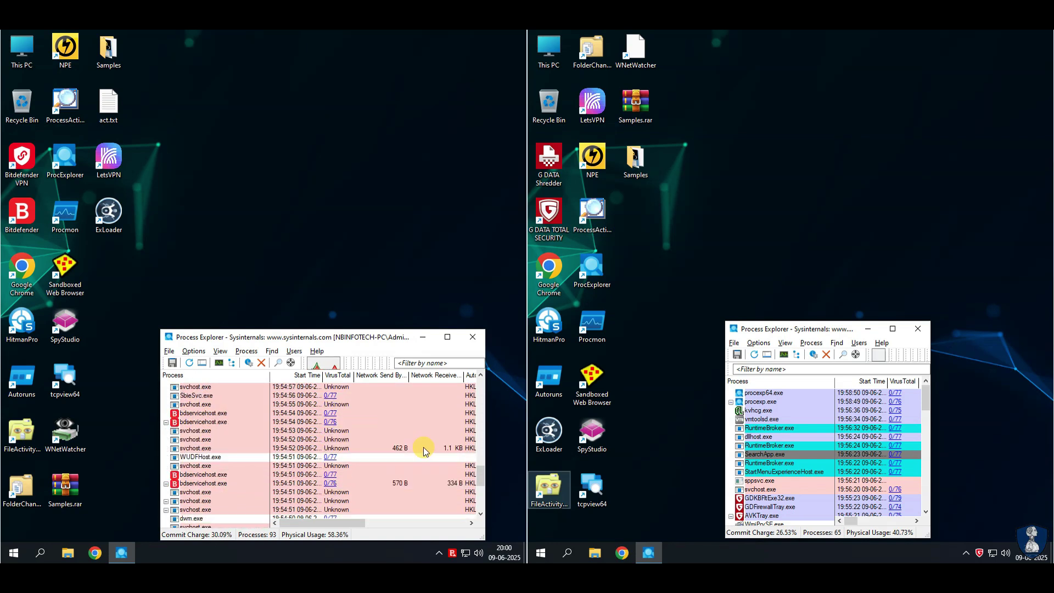
Step: Widen Process Explorer on the G DATA machine to review its VirusTotal results, and close Process Explorer on both machines
drag(722, 414, 648, 414)
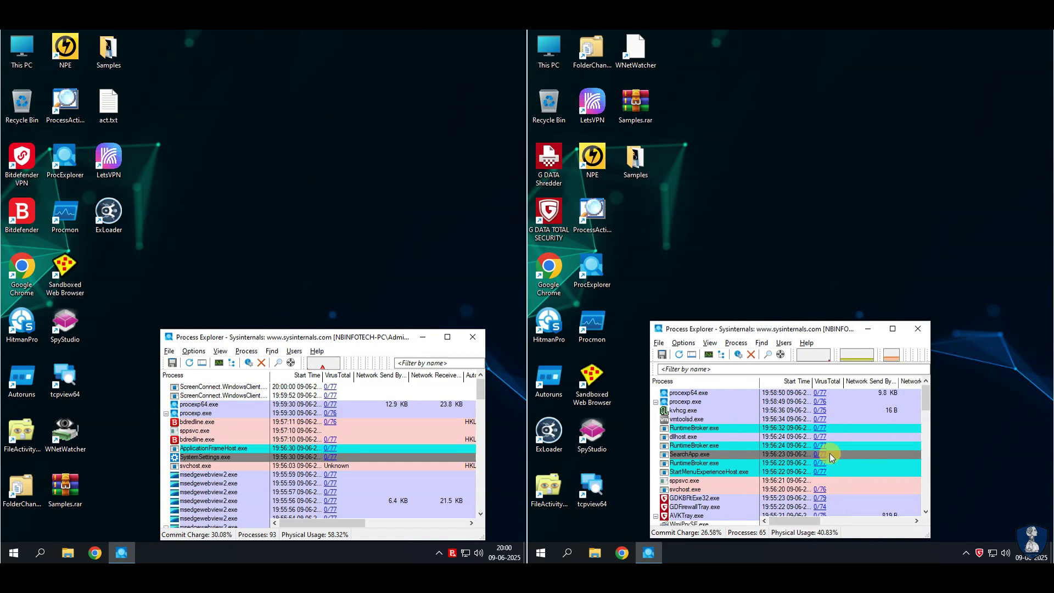
click(917, 329)
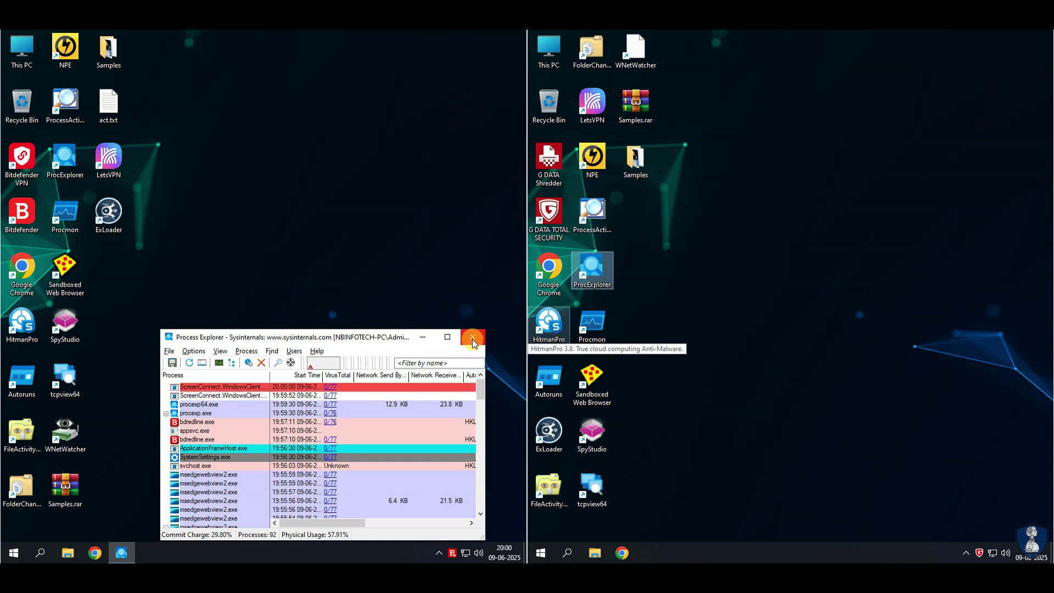
click(472, 337)
Step: Open Bitdefender and G DATA Total Security, and start a System Scan in Bitdefender and a computer virus check in G DATA
right_click(11, 213)
click(33, 219)
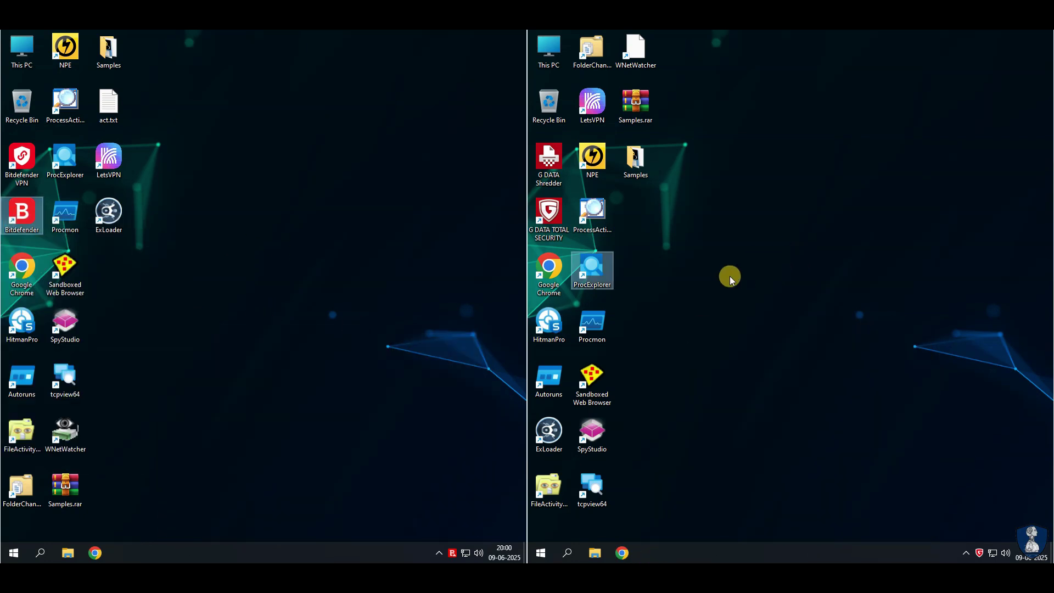
right_click(571, 215)
click(593, 222)
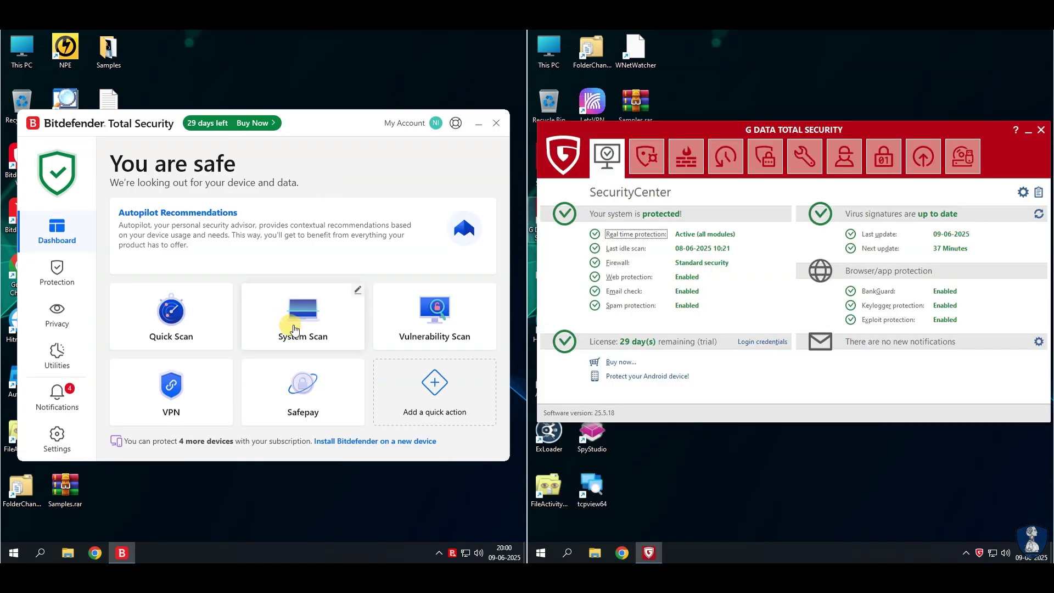
click(294, 329)
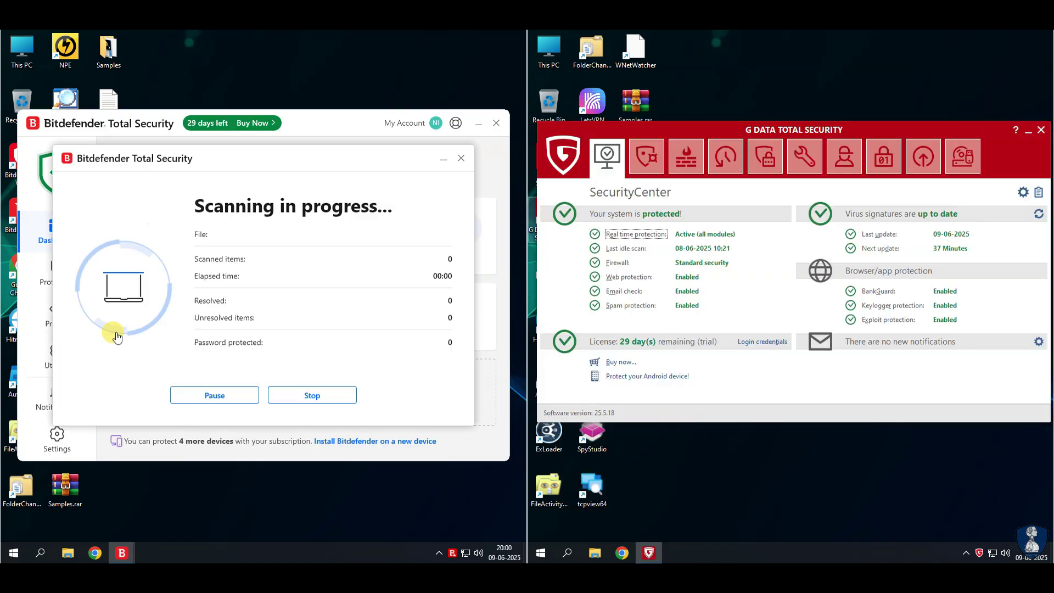
click(645, 157)
click(640, 251)
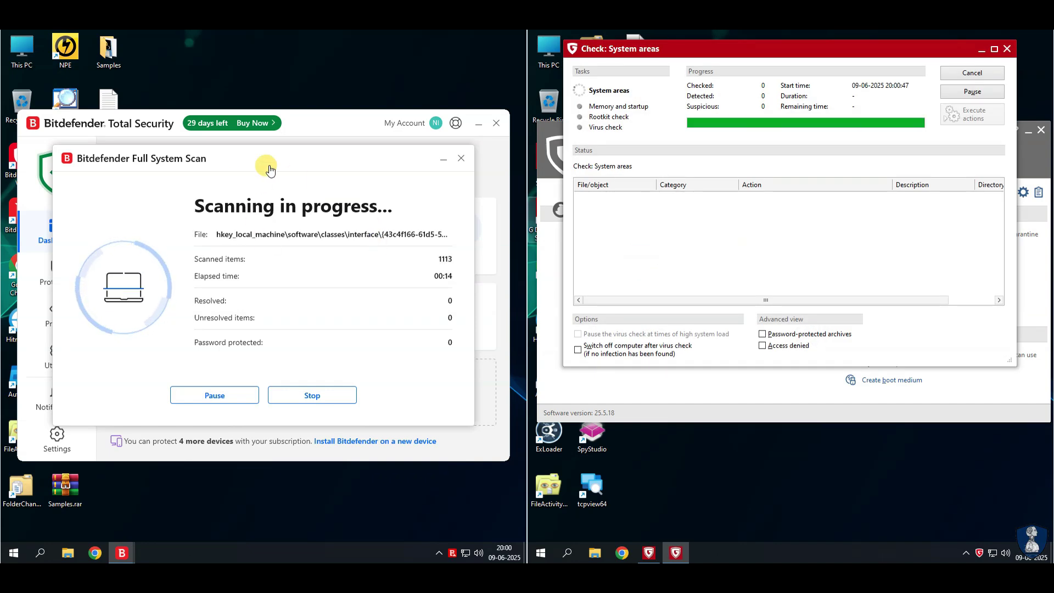
Step: Move the Bitdefender scan window higher on the desktop and close the main windows of both security programs
drag(266, 164, 269, 78)
click(271, 456)
click(495, 123)
click(659, 419)
click(1040, 130)
Step: Open Task Manager on both machines and show the performance graphs while the scans run
right_click(288, 548)
click(321, 499)
right_click(717, 548)
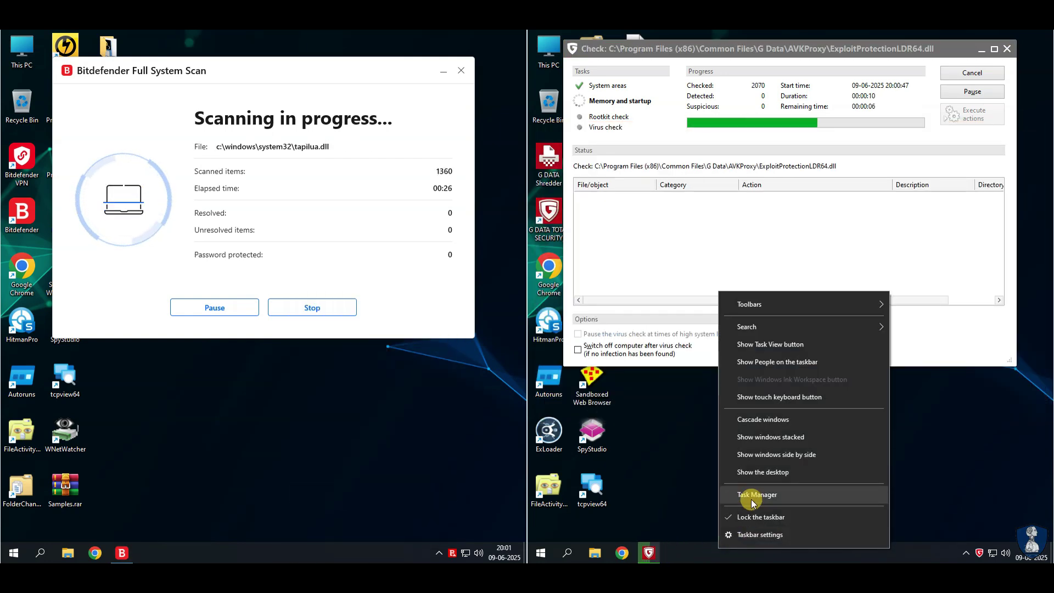
click(750, 499)
click(788, 355)
click(324, 362)
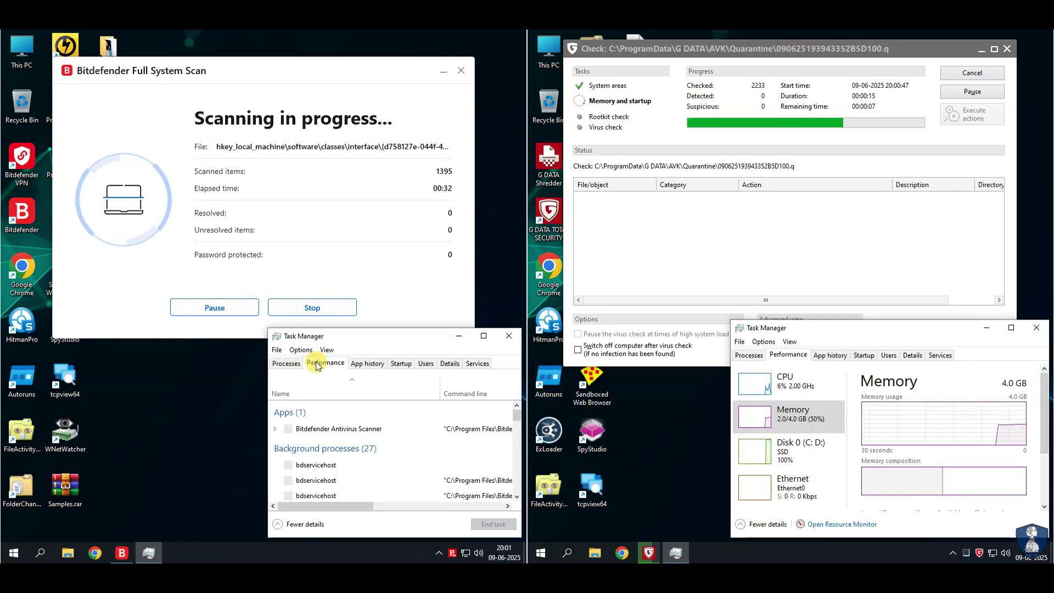
Step: Narrow both Task Manager windows and compare CPU and memory usage during the scans
drag(731, 323, 944, 323)
drag(268, 362, 420, 362)
click(450, 388)
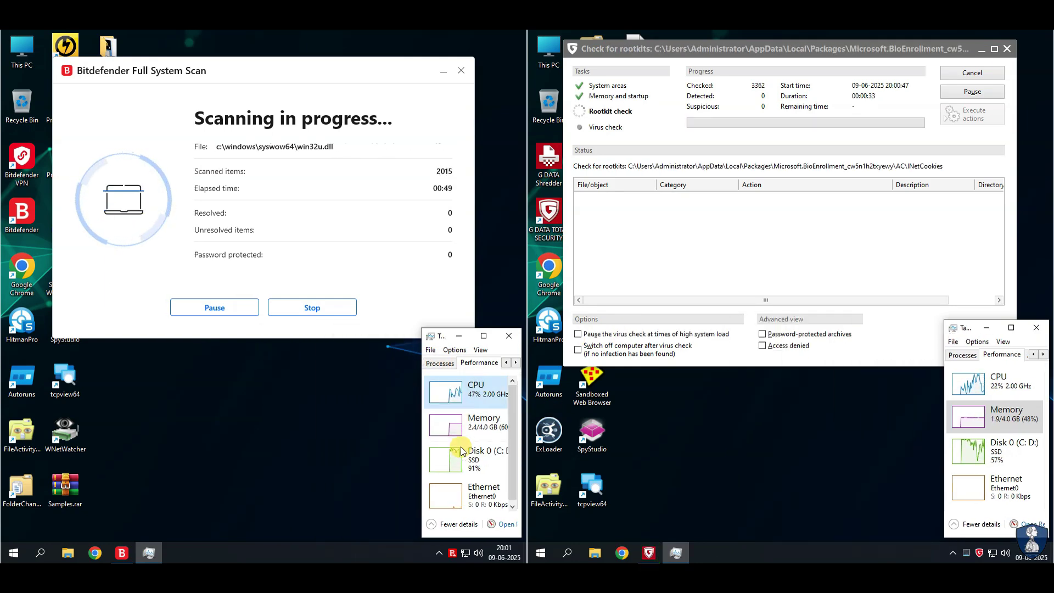
click(998, 387)
click(1000, 413)
click(479, 422)
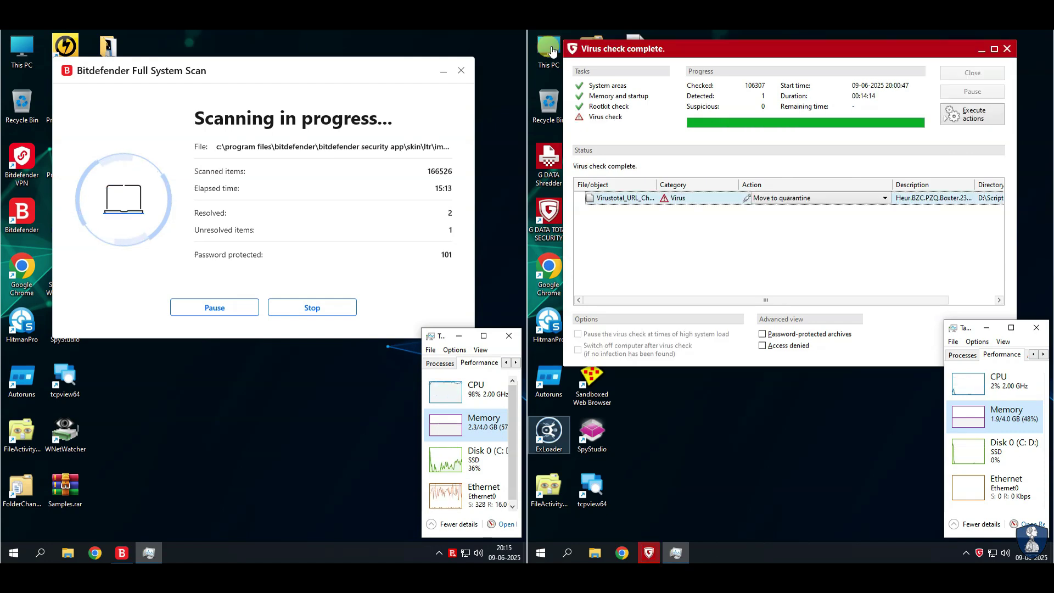
Step: Review the virus G DATA detected in D:\Scripts, execute the Move to quarantine action, and close the finished check
click(690, 53)
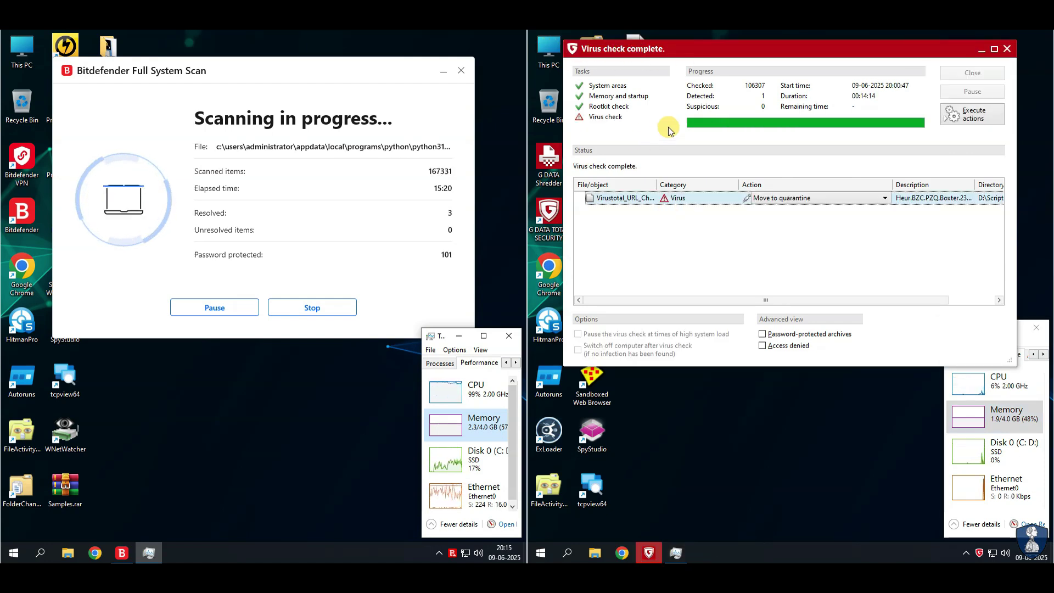
click(231, 77)
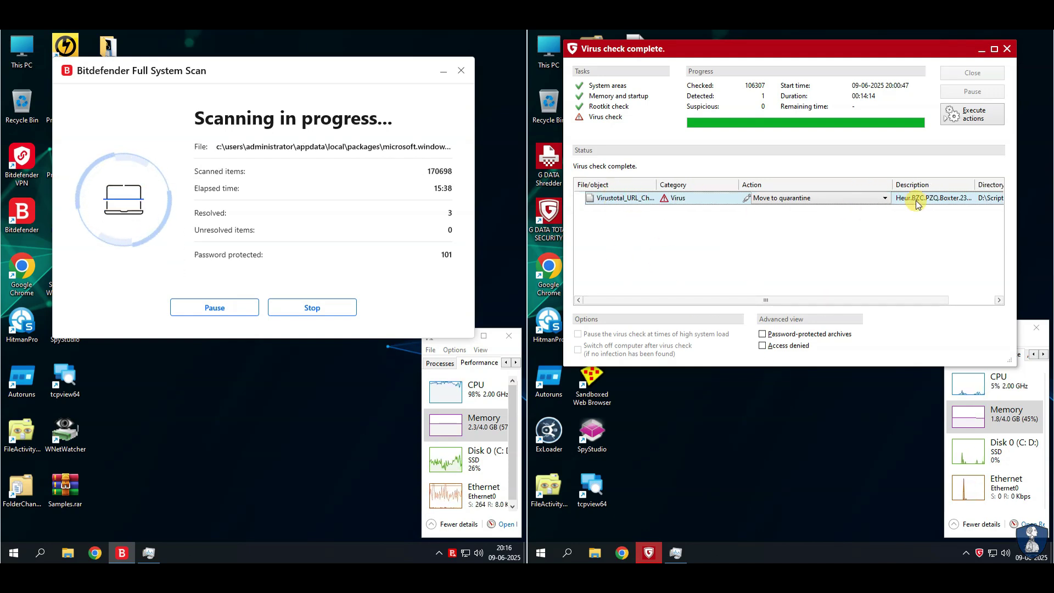
drag(807, 299, 947, 202)
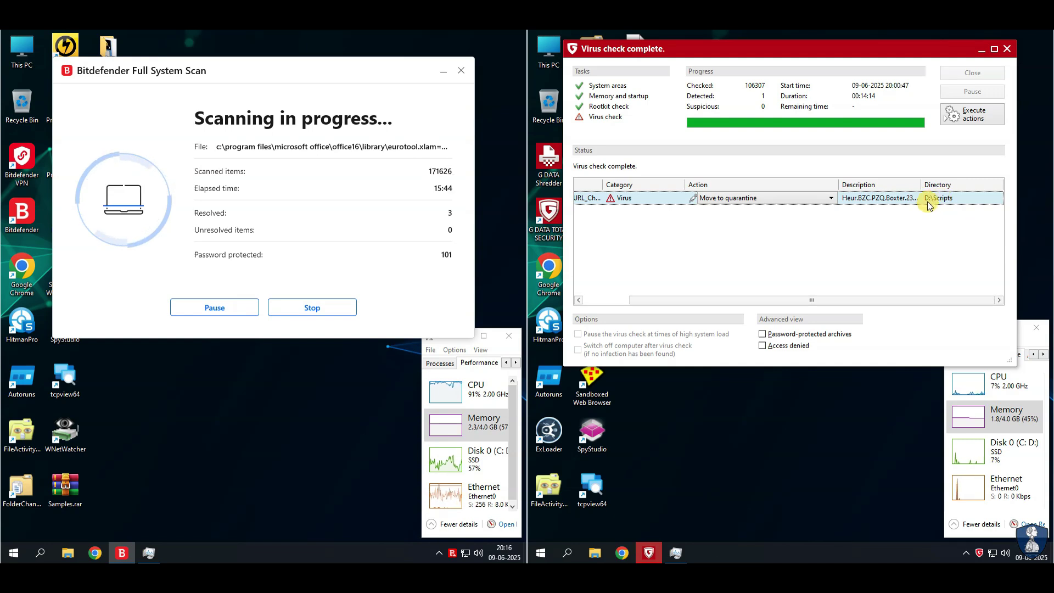
click(716, 200)
click(728, 211)
drag(721, 299, 616, 299)
click(983, 122)
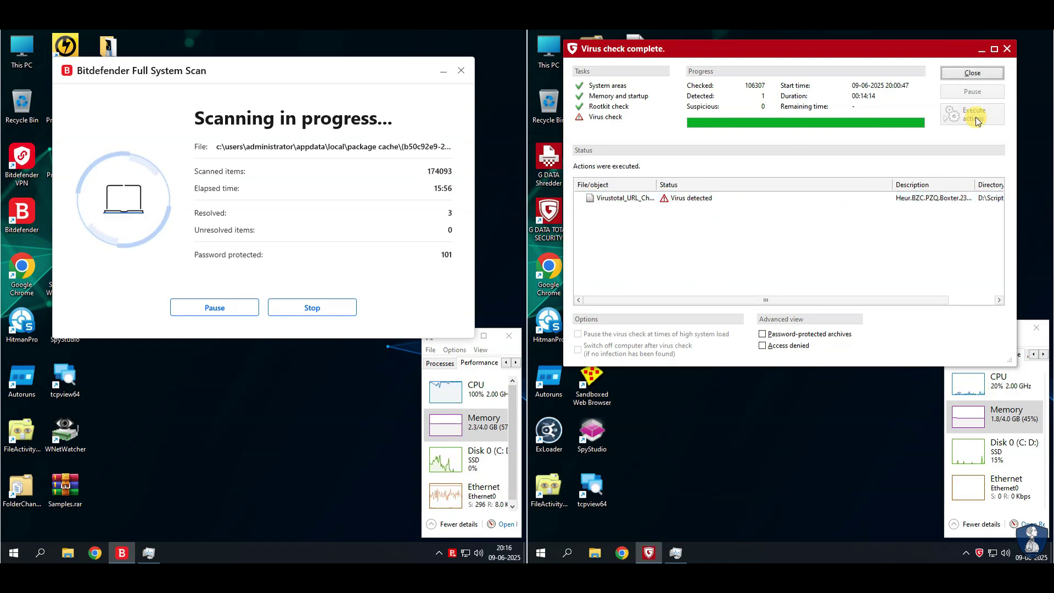
click(972, 73)
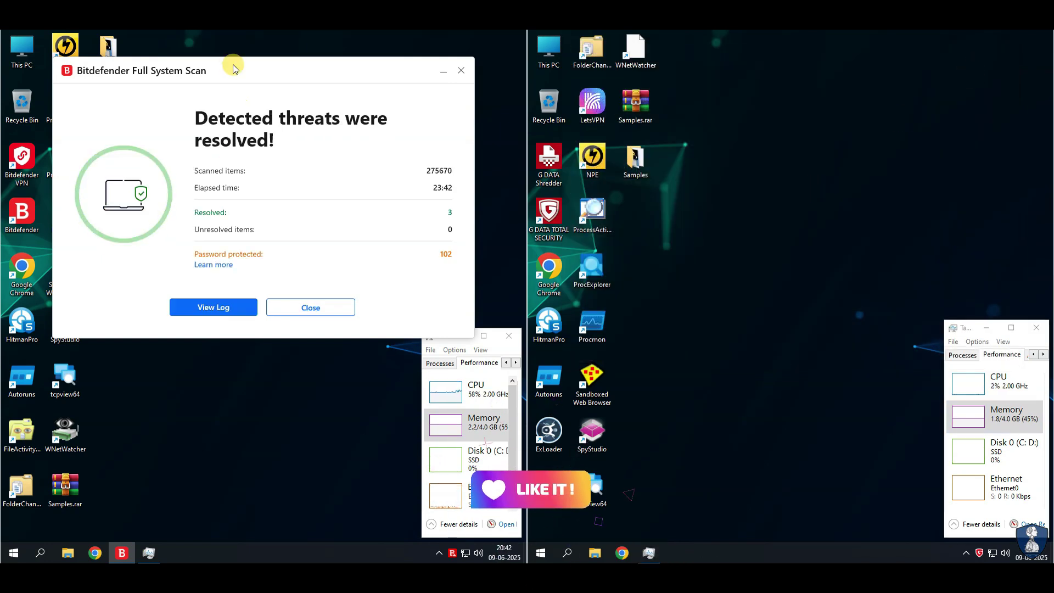
Step: Close the finished Bitdefender scan and open the Samples folder on both machines to compare the remaining files
click(311, 307)
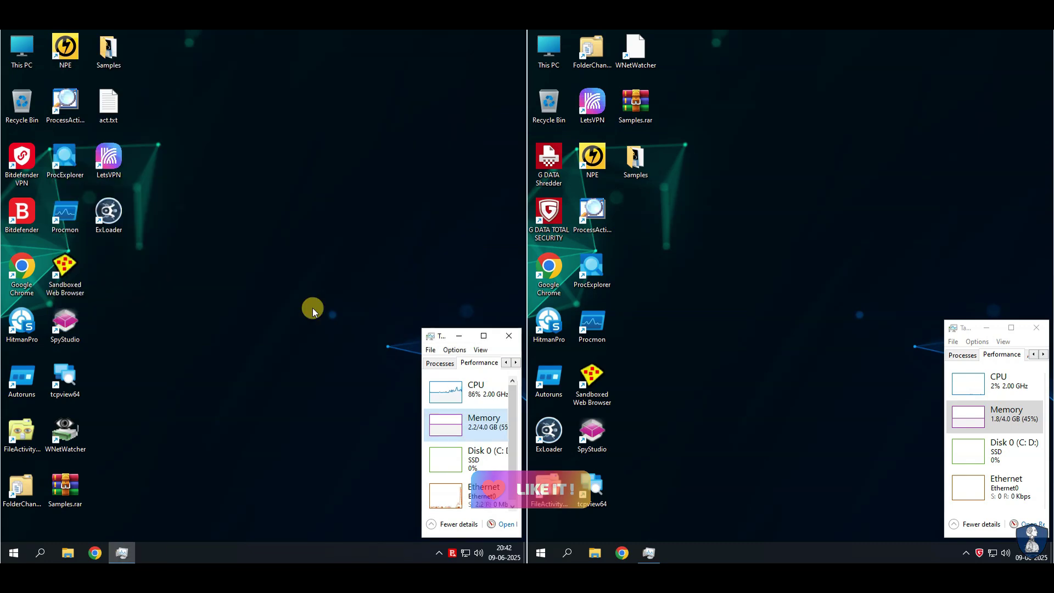
double_click(101, 52)
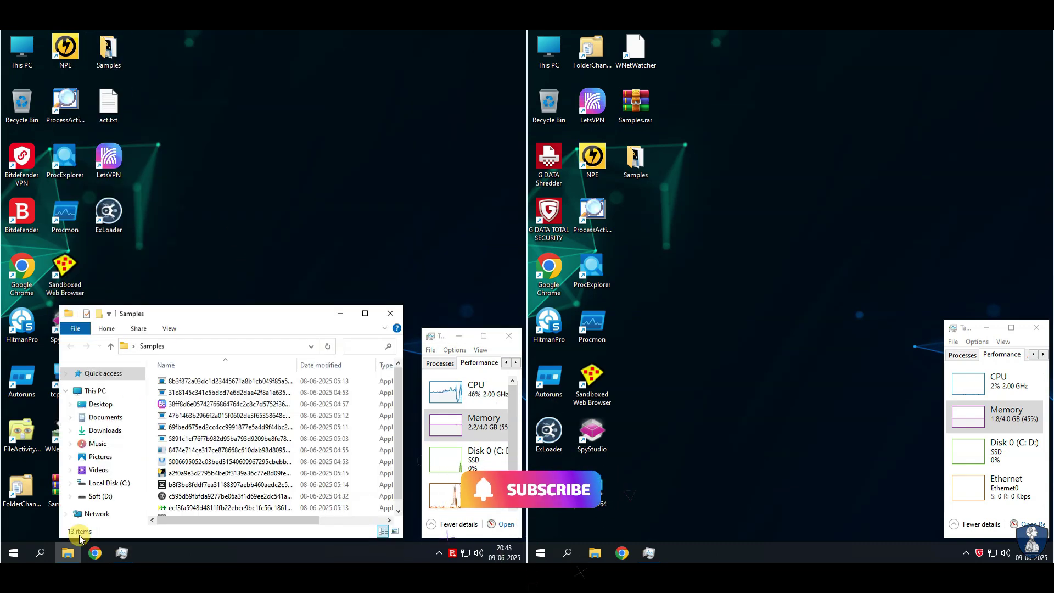
double_click(633, 172)
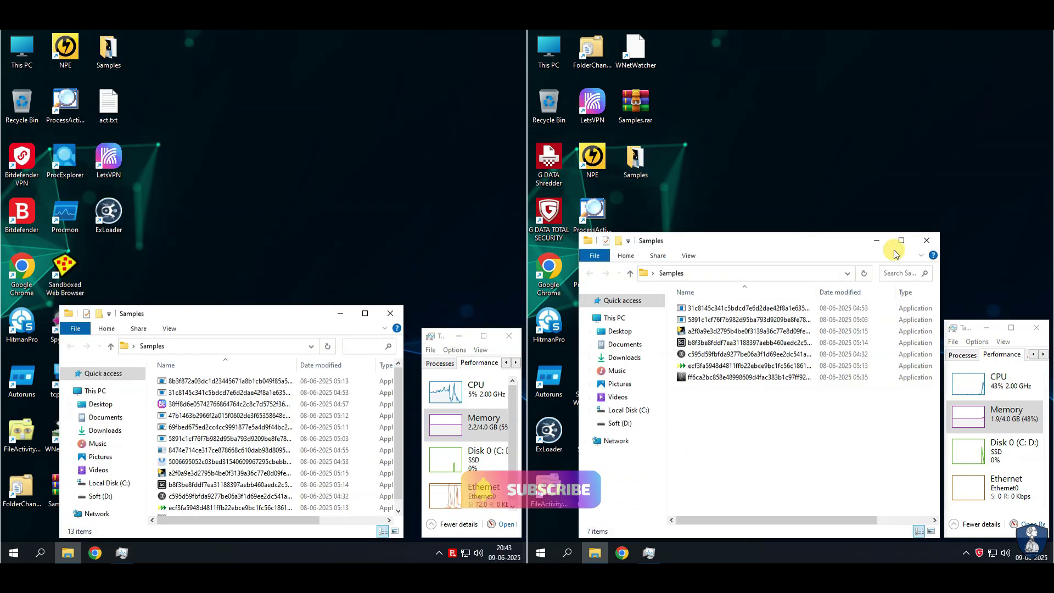
drag(775, 229, 775, 355)
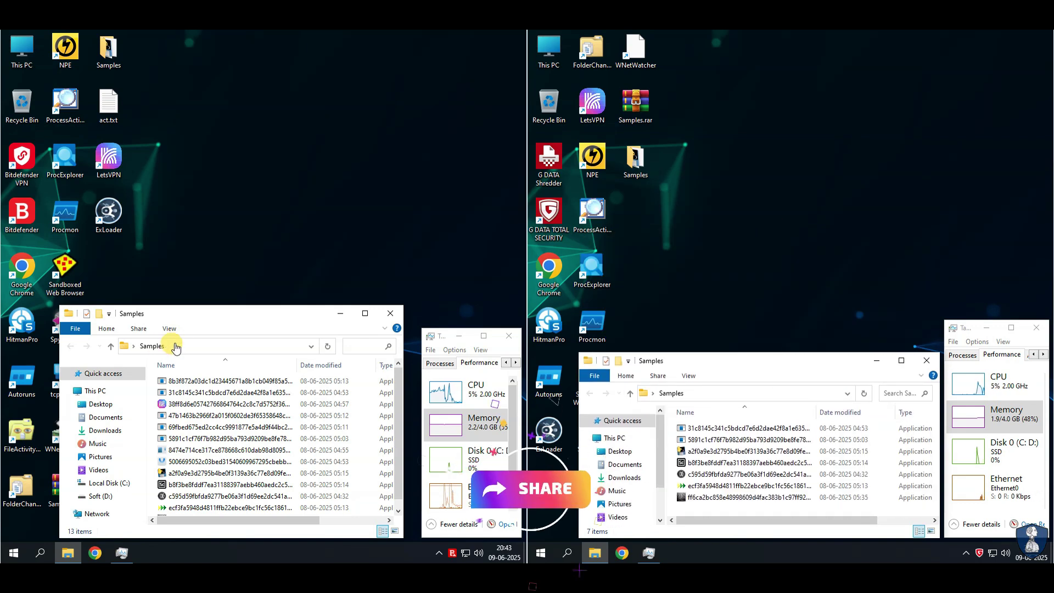
click(196, 212)
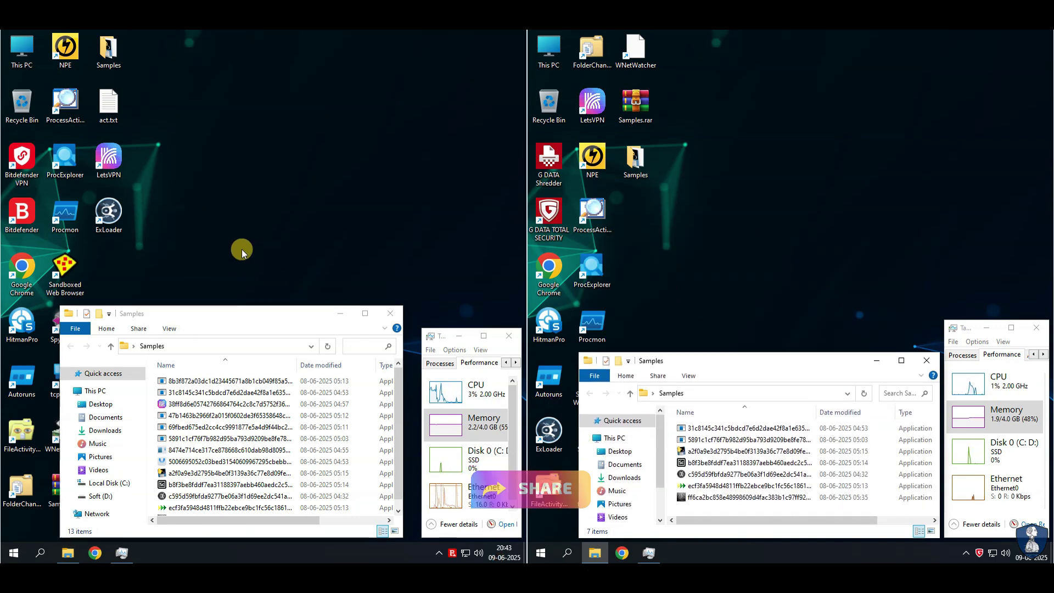
Step: Move the Bitdefender machine's Samples window clear of the desktop icons and delete Samples.rar from both desktops
drag(205, 312, 241, 146)
right_click(65, 487)
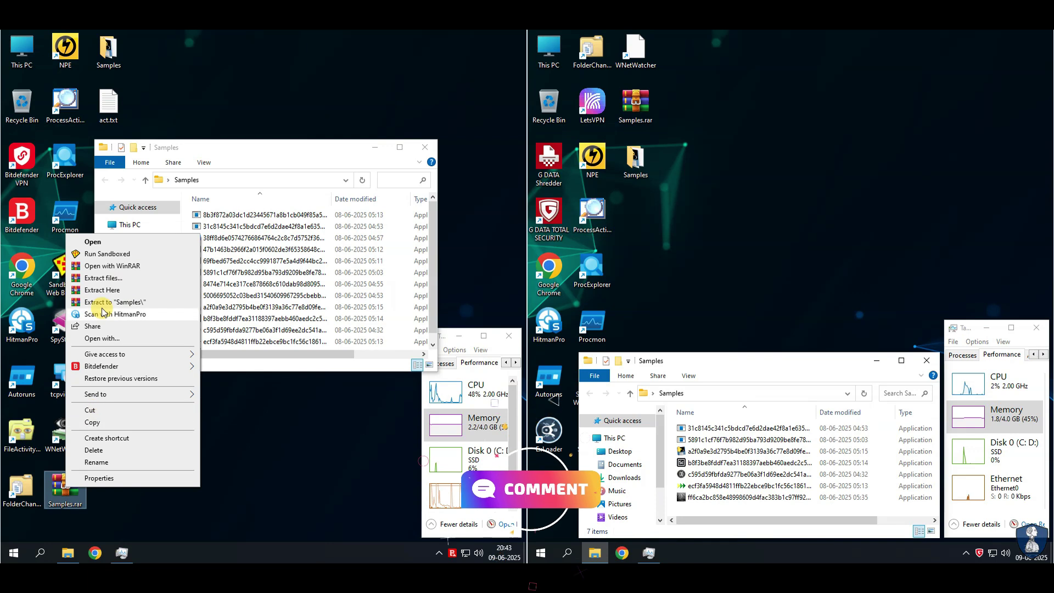
click(101, 450)
right_click(631, 104)
click(692, 362)
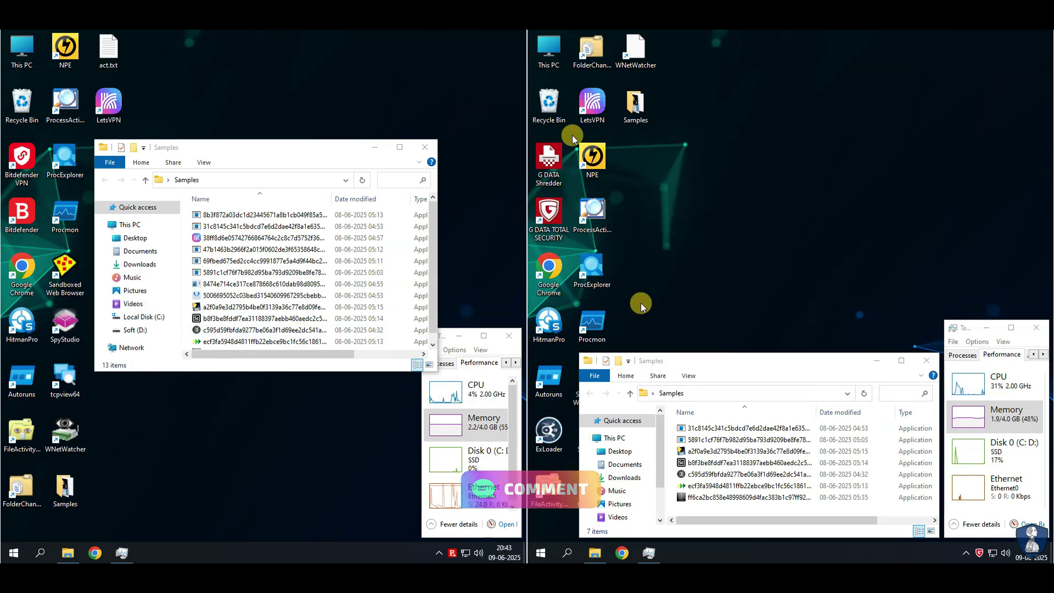
Step: Empty the Recycle Bin on the Bitdefender machine and move the Samples window back down
right_click(22, 104)
click(60, 134)
click(307, 335)
drag(240, 145, 209, 316)
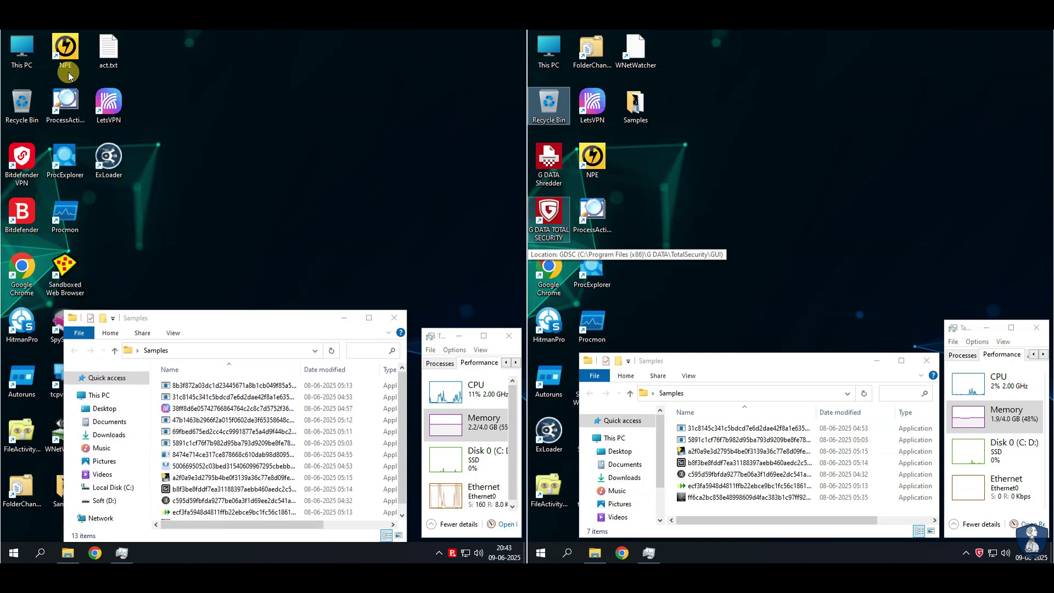
Step: Launch Norton Power Eraser on both machines and run a folder scan of Desktop\Samples on the Bitdefender machine
double_click(592, 159)
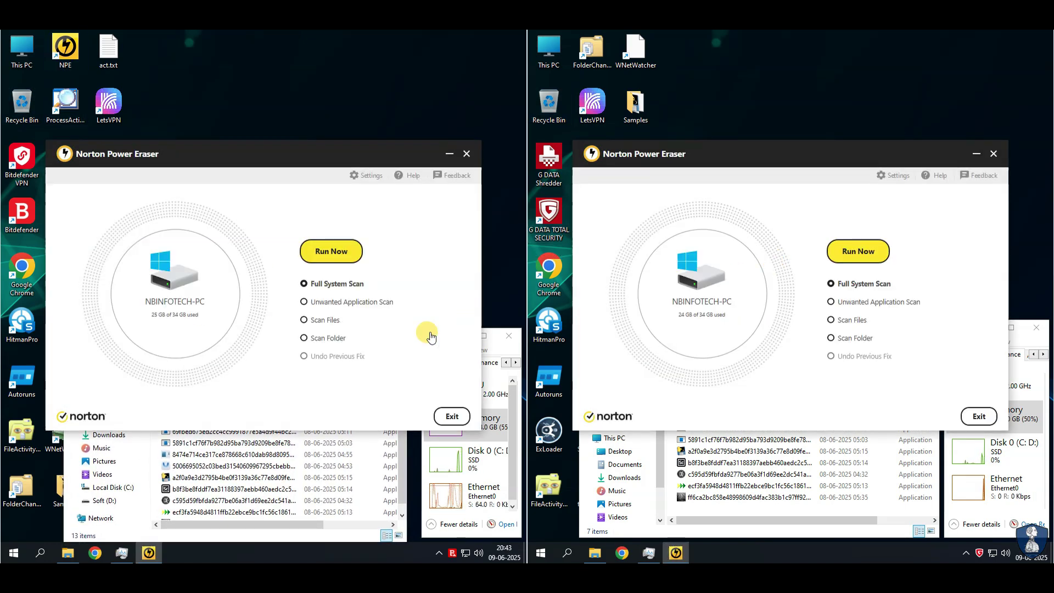
click(330, 257)
click(94, 242)
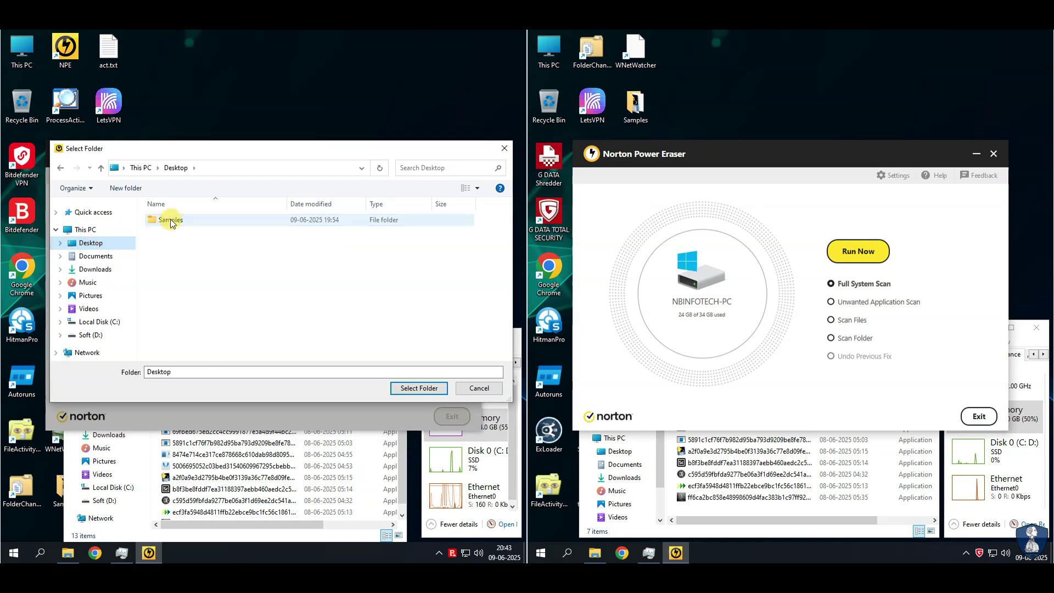
click(169, 219)
click(419, 385)
Step: Move Norton Power Eraser clear of the Samples window on the G DATA machine and run a folder scan of the desktop Samples folder
drag(750, 153, 743, 56)
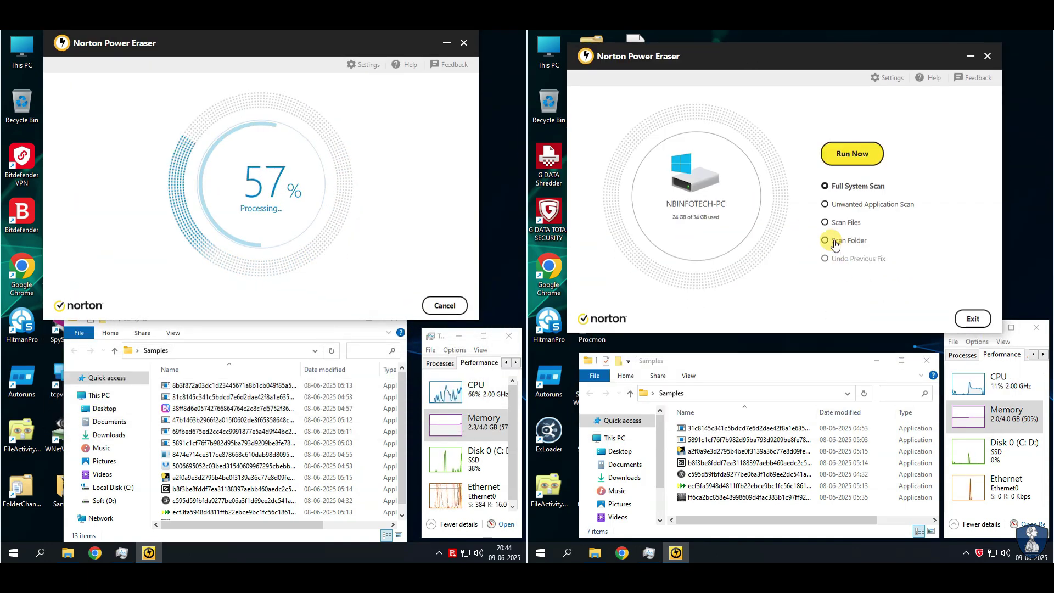
click(848, 239)
click(851, 153)
click(611, 145)
click(689, 122)
click(940, 290)
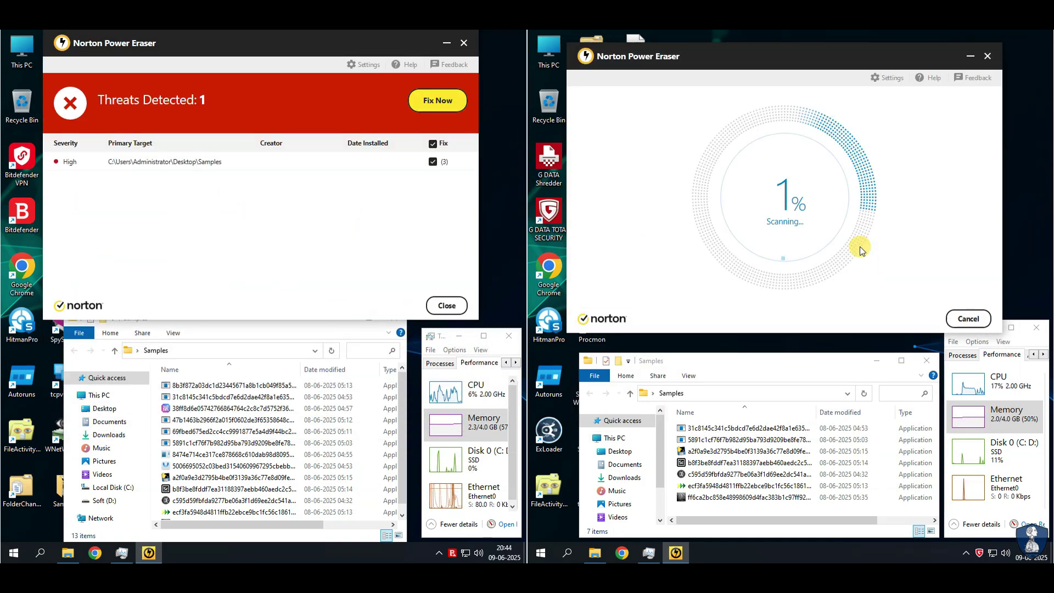
Step: Review the files flagged under Desktop\Samples on the Bitdefender machine and fix the detected threat
click(175, 170)
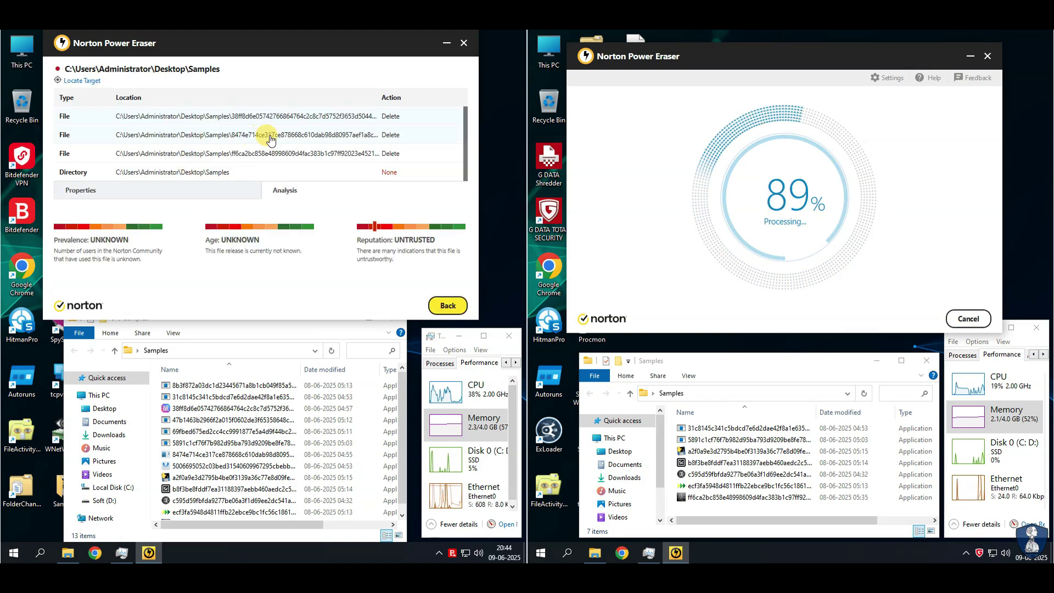
click(447, 305)
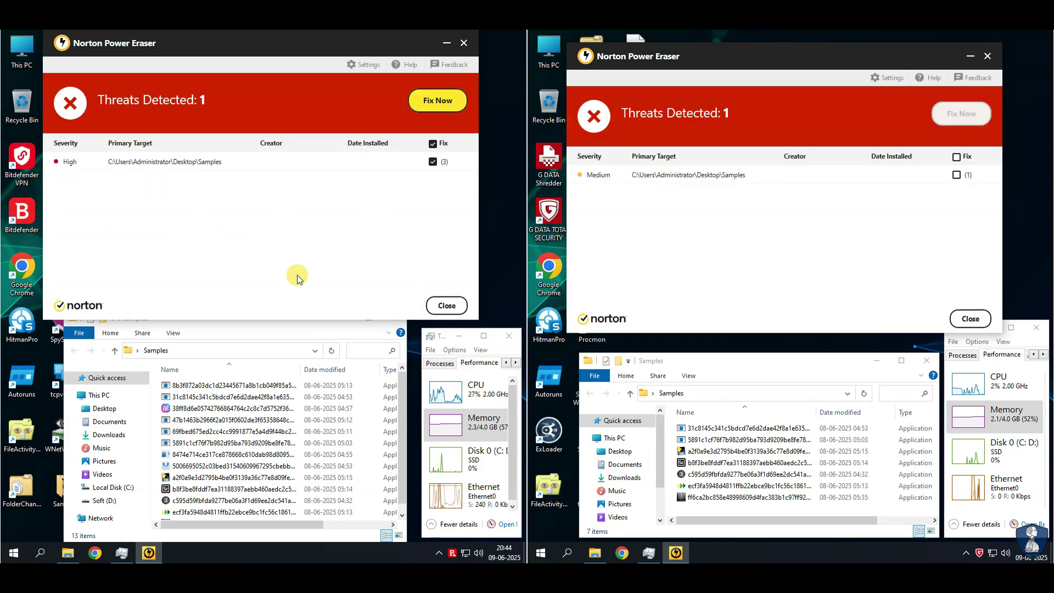
click(431, 101)
Step: Review and fix the threat detected in Samples on the G DATA machine, and restart both machines to complete the repairs
click(723, 175)
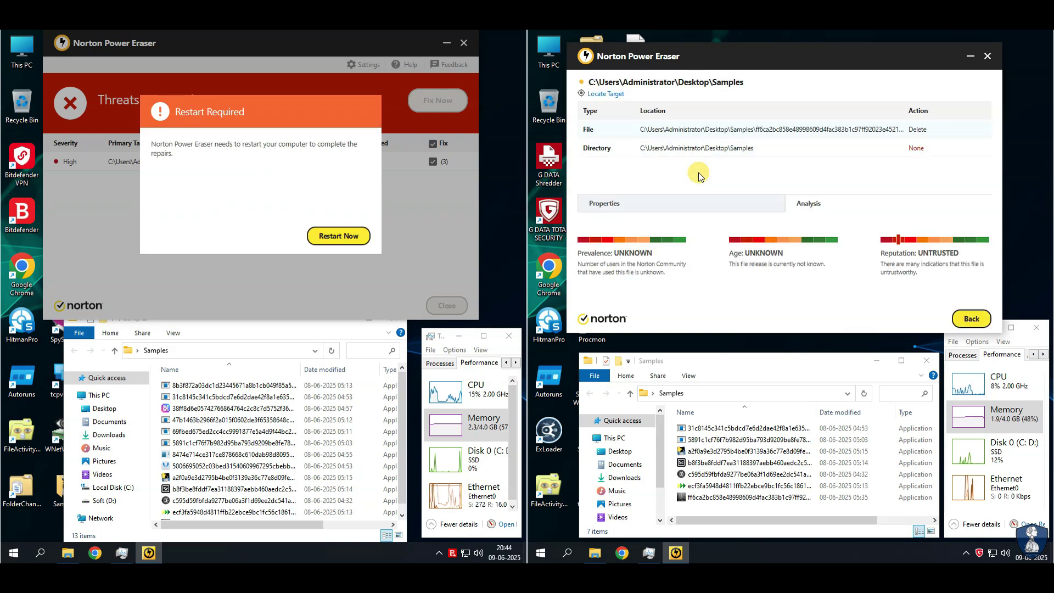
click(972, 319)
click(961, 113)
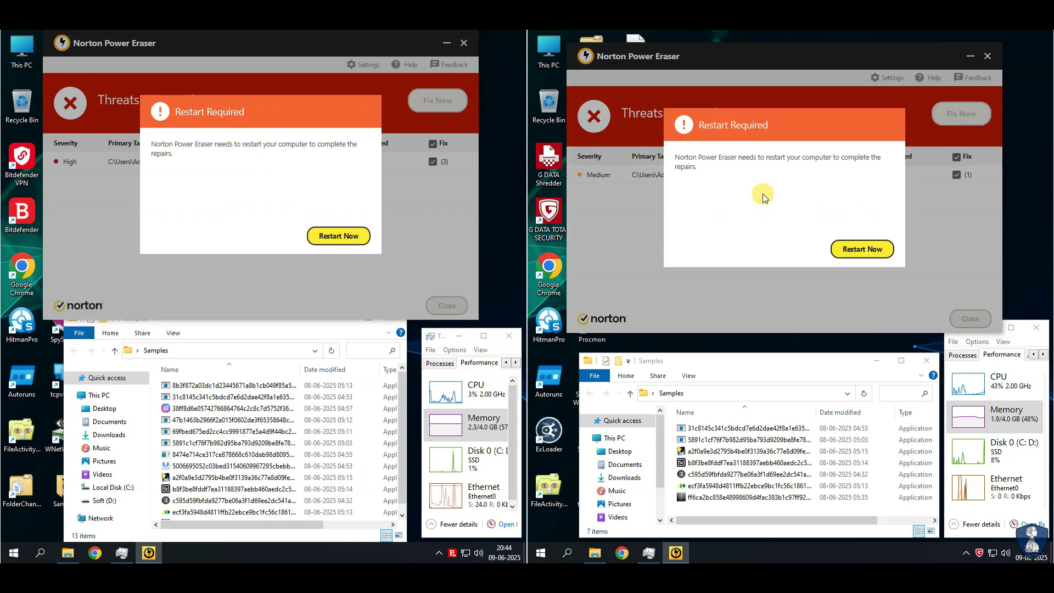
click(329, 236)
click(861, 249)
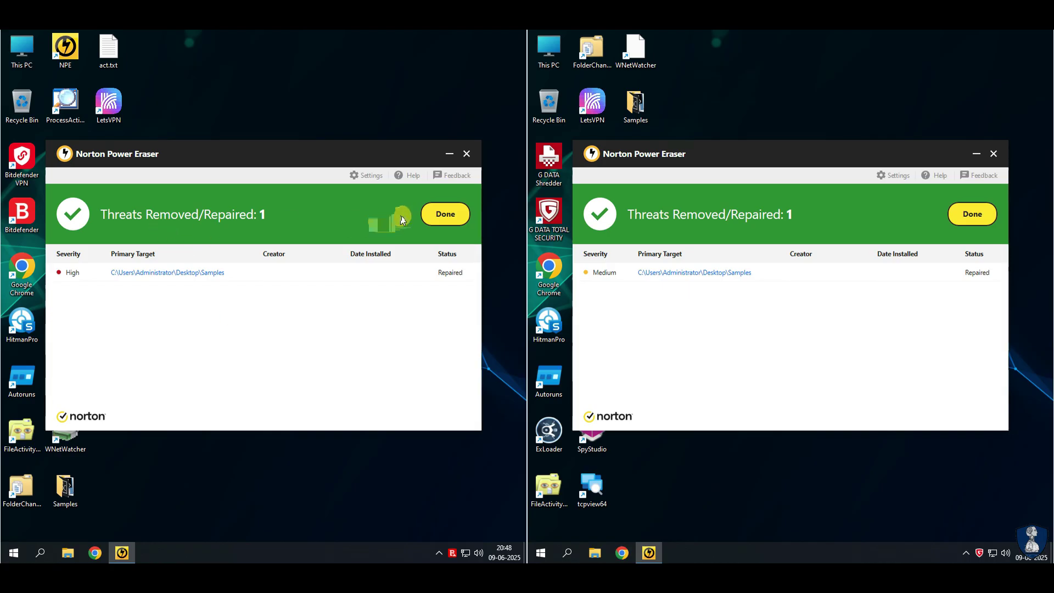
Step: Dismiss the repair results, minimize Norton Power Eraser and check the remaining Samples files on both machines, closing the folders when finished
click(444, 214)
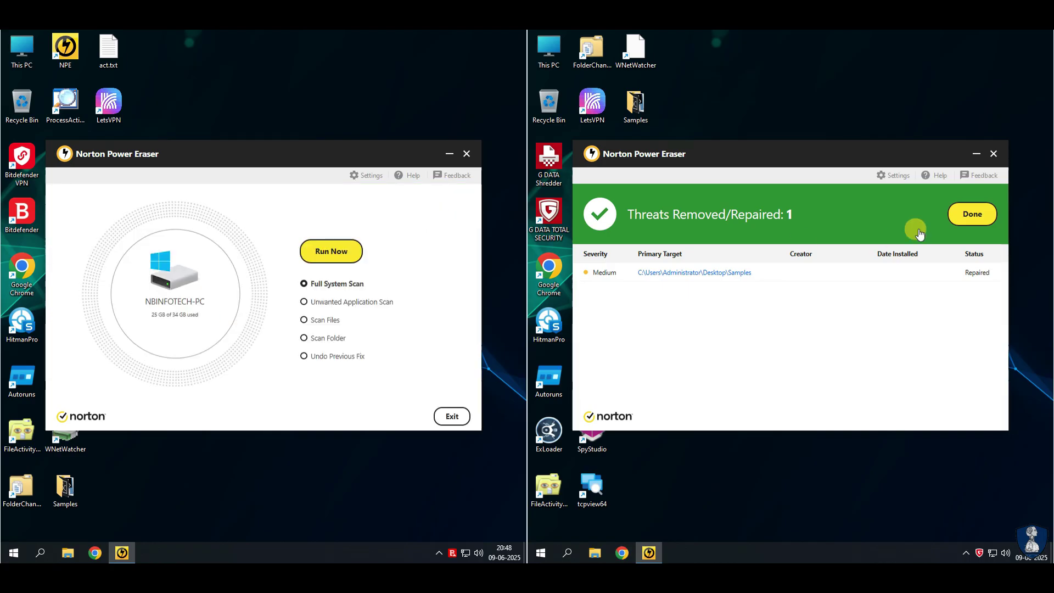
click(972, 216)
double_click(635, 104)
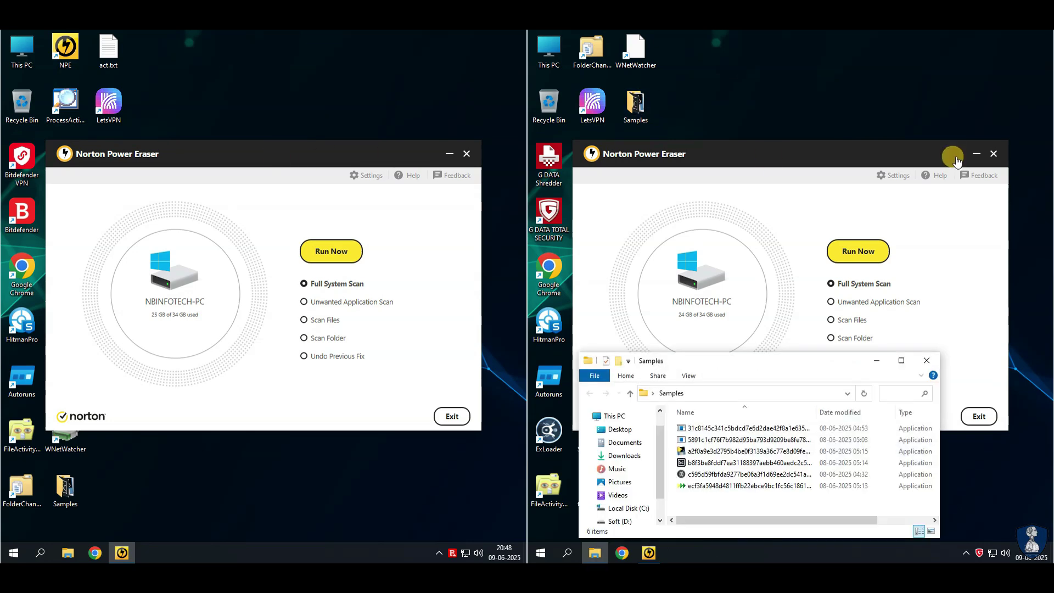
click(973, 153)
click(449, 154)
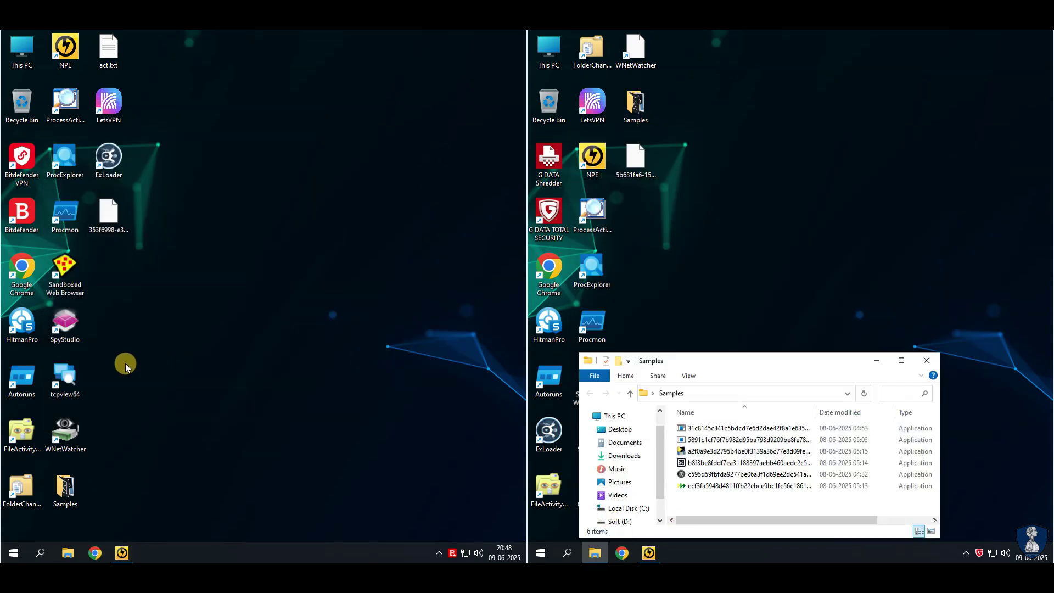
double_click(65, 488)
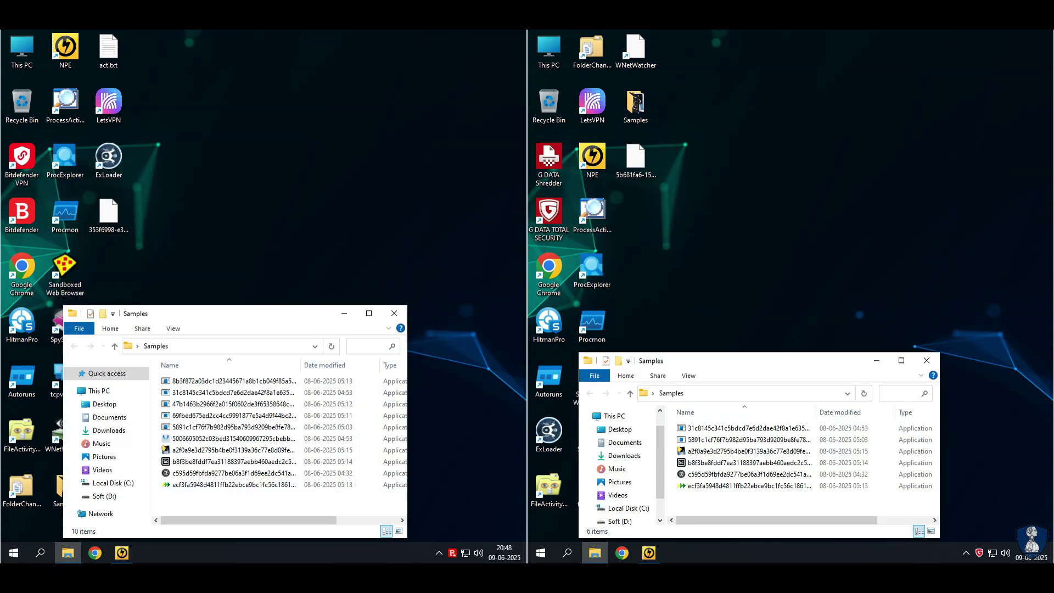
click(394, 313)
click(926, 360)
Step: Restore Norton Power Eraser on the Bitdefender machine, go through its settings and start a Full System Scan
click(122, 552)
click(364, 172)
click(443, 418)
click(351, 347)
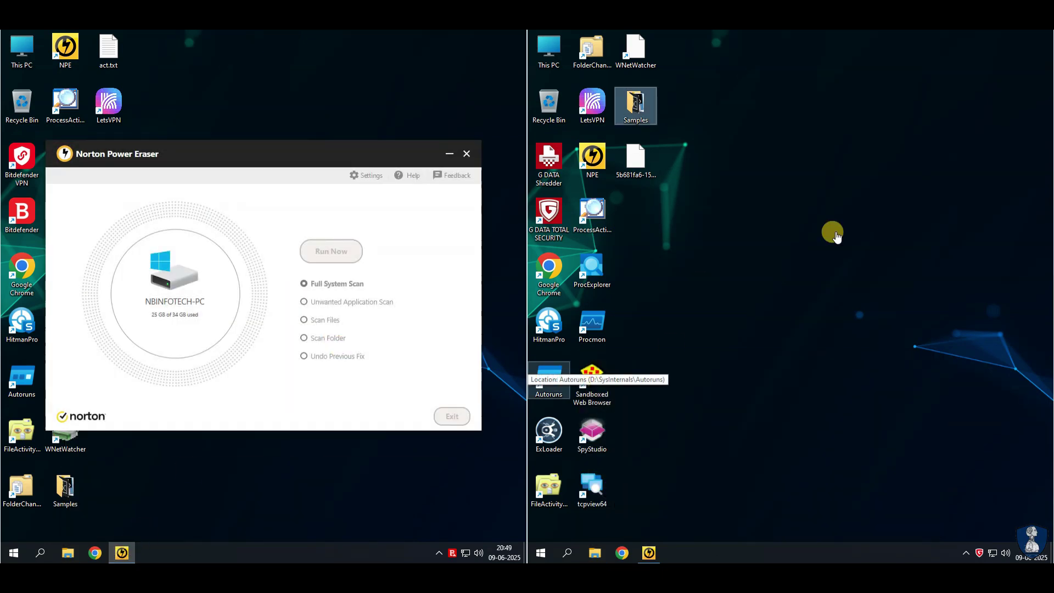
Step: Bring Norton Power Eraser back on the G DATA machine, go through its settings and start a Full System Scan
double_click(595, 163)
click(884, 346)
click(650, 552)
click(889, 176)
click(975, 416)
click(878, 348)
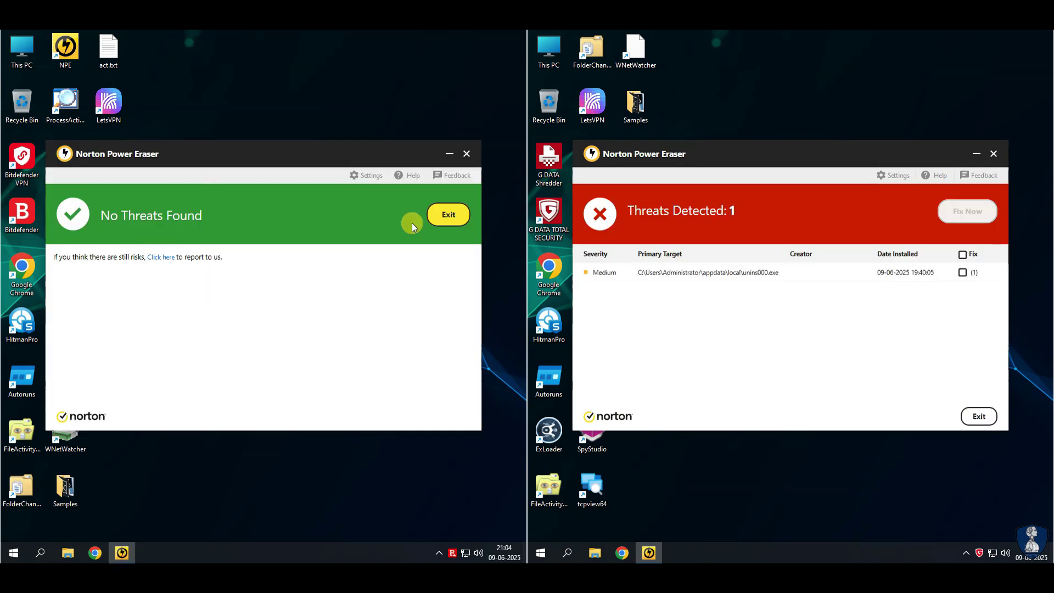
Step: Exit Norton Power Eraser on the Bitdefender machine, and on the G DATA machine repair the unins000.exe threat with a restart before exiting
click(439, 216)
click(962, 255)
click(967, 211)
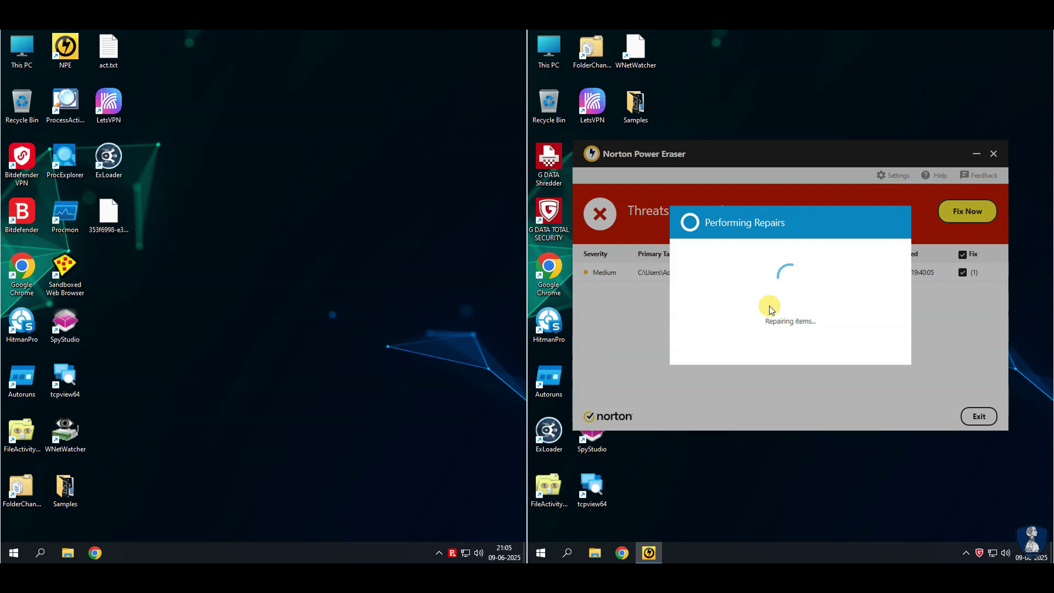
click(859, 346)
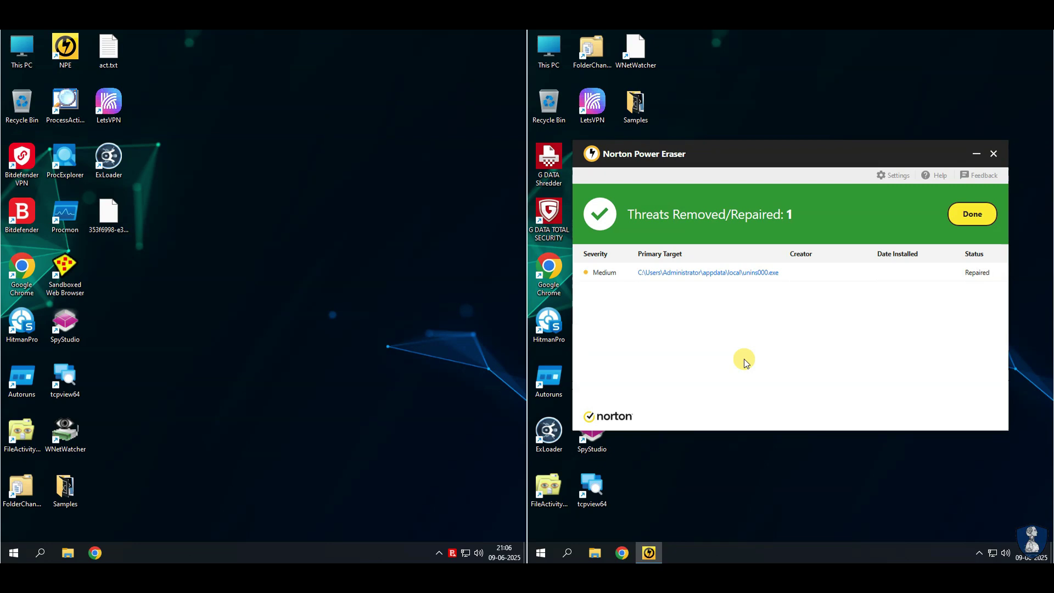
click(972, 213)
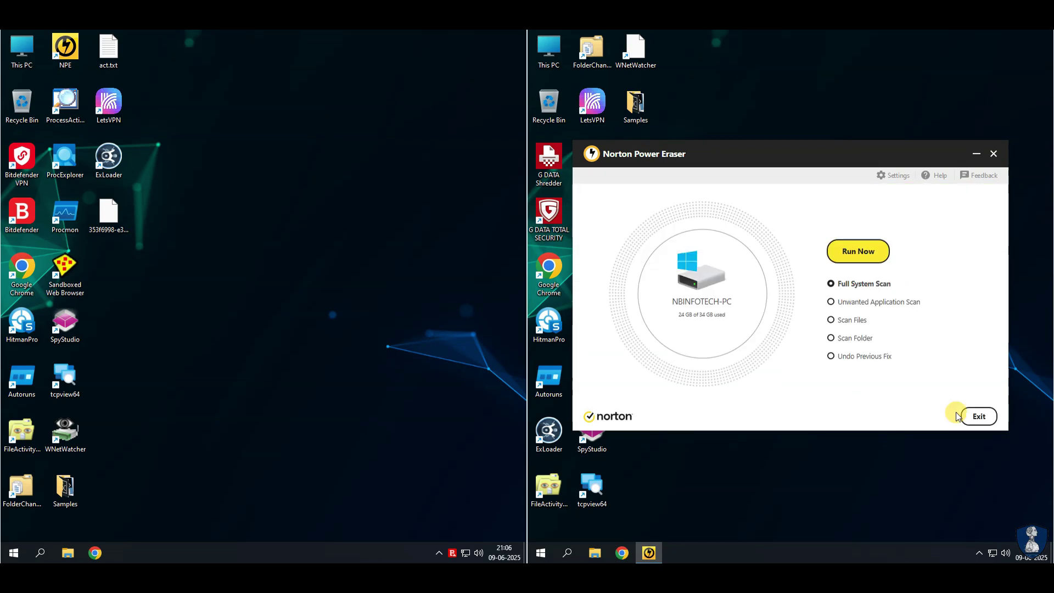
click(971, 416)
Step: Open the Samples folder to compare the remaining files and move the Bitdefender machine's window clear of the desktop icons
double_click(65, 488)
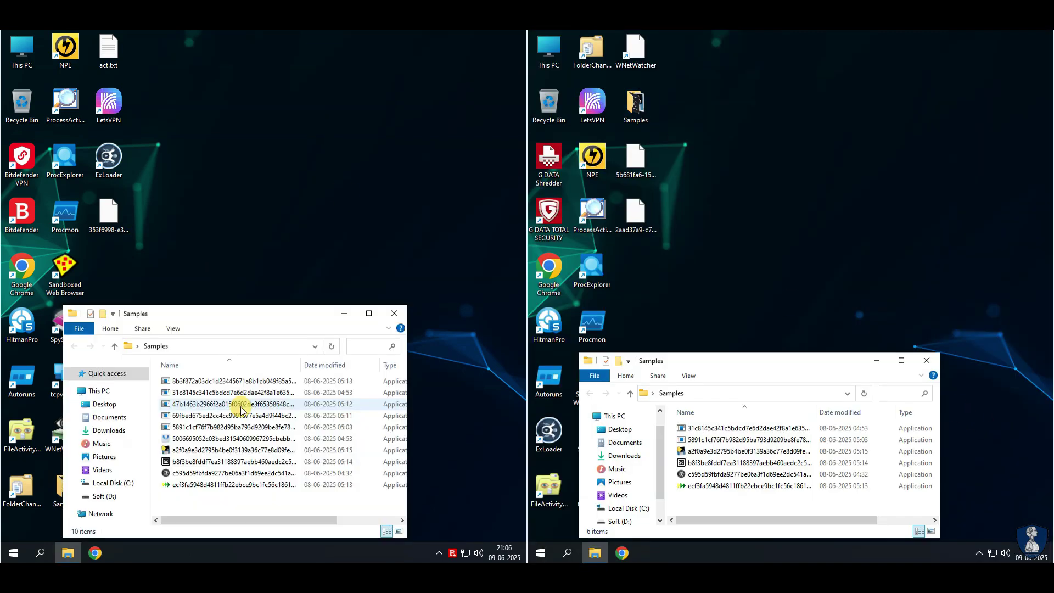
click(701, 208)
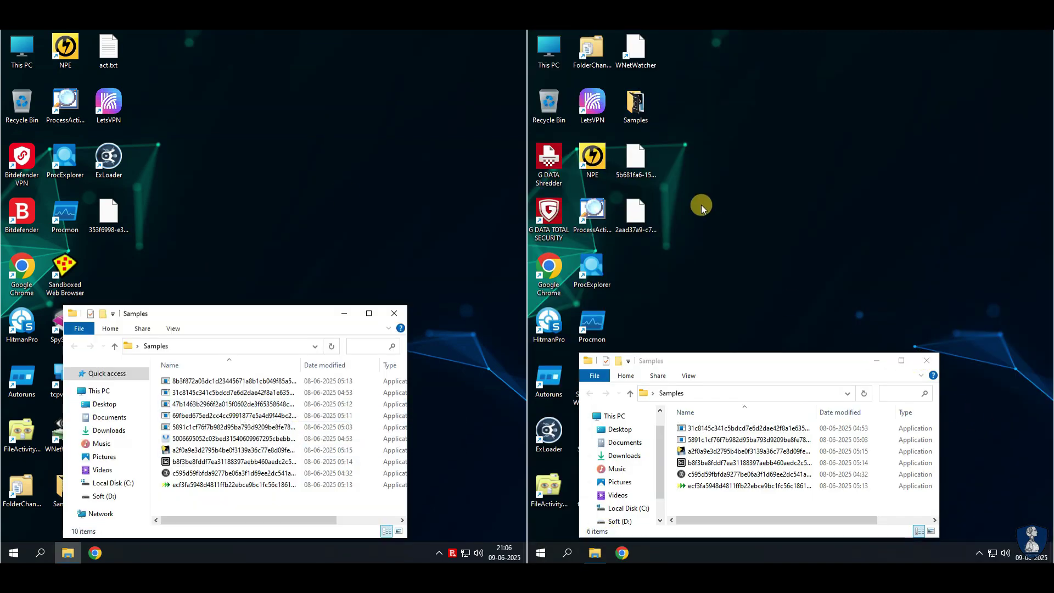
drag(206, 313, 286, 245)
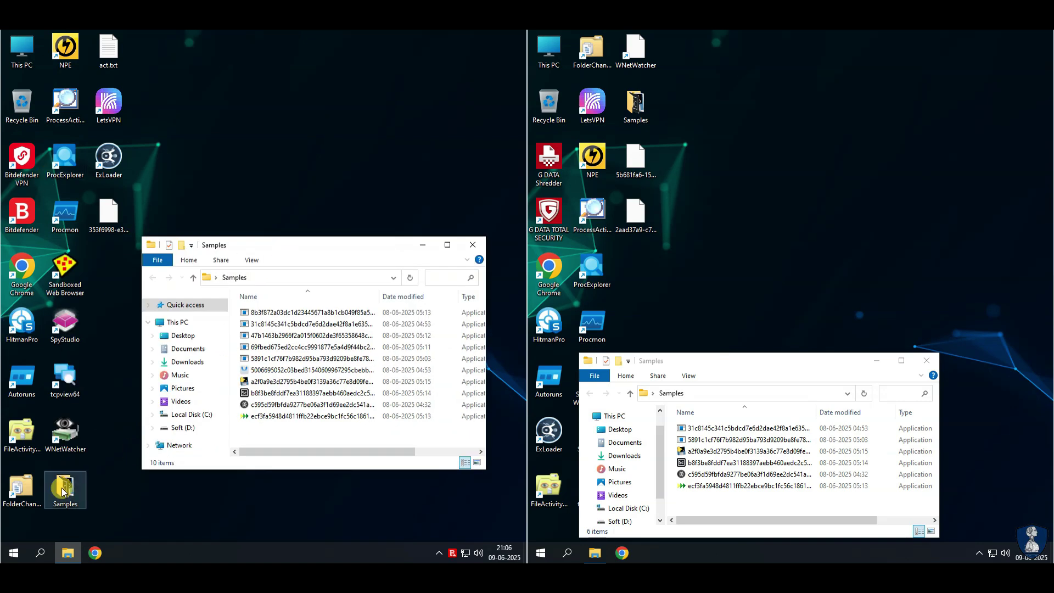
Step: Scan the desktop Samples folder with HitmanPro on both machines and close the finished scan results
right_click(63, 487)
click(826, 296)
right_click(635, 104)
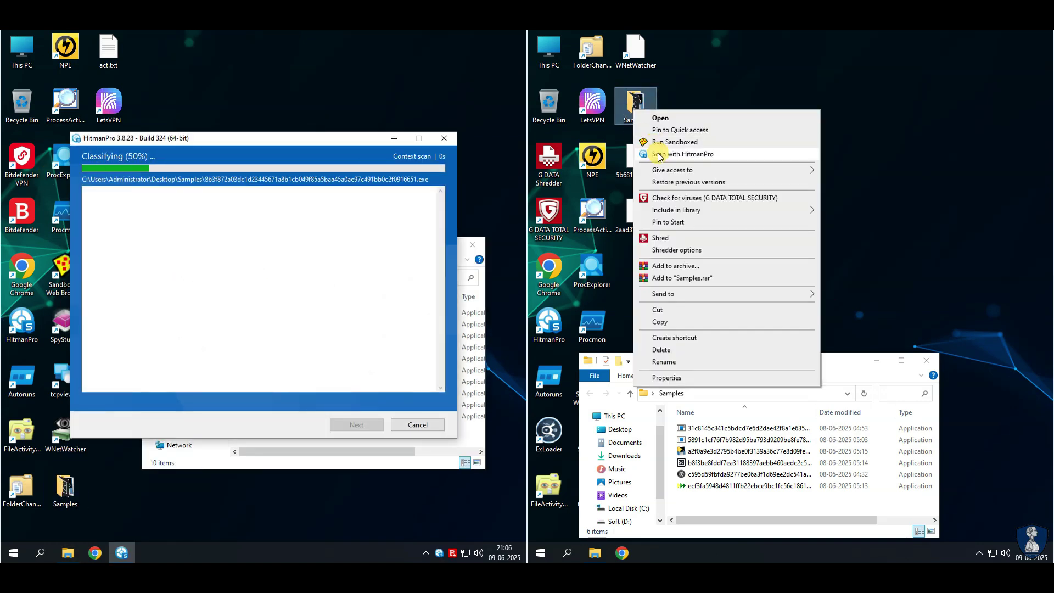
click(708, 146)
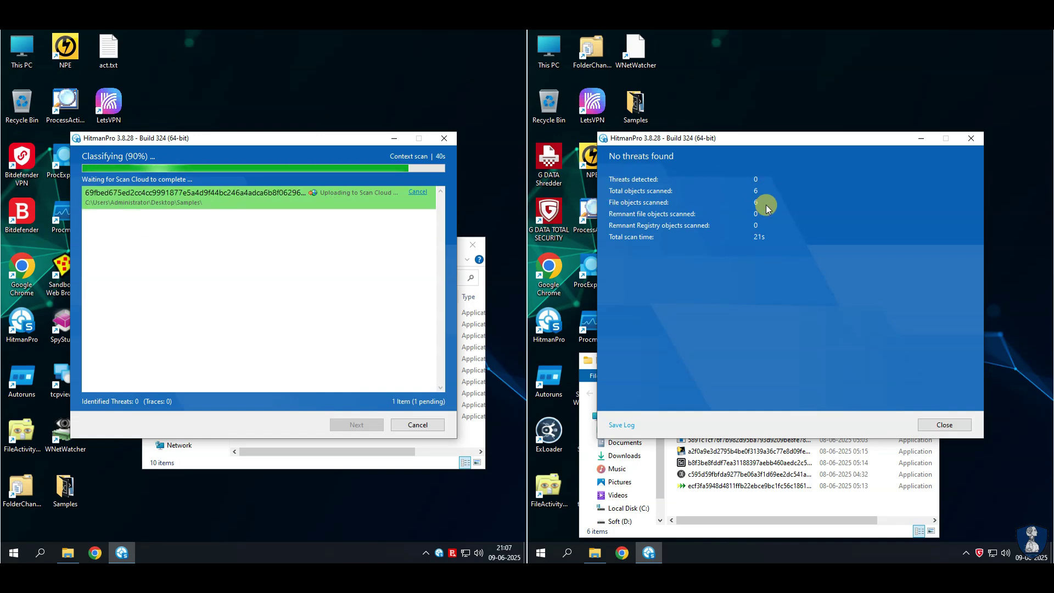
click(938, 425)
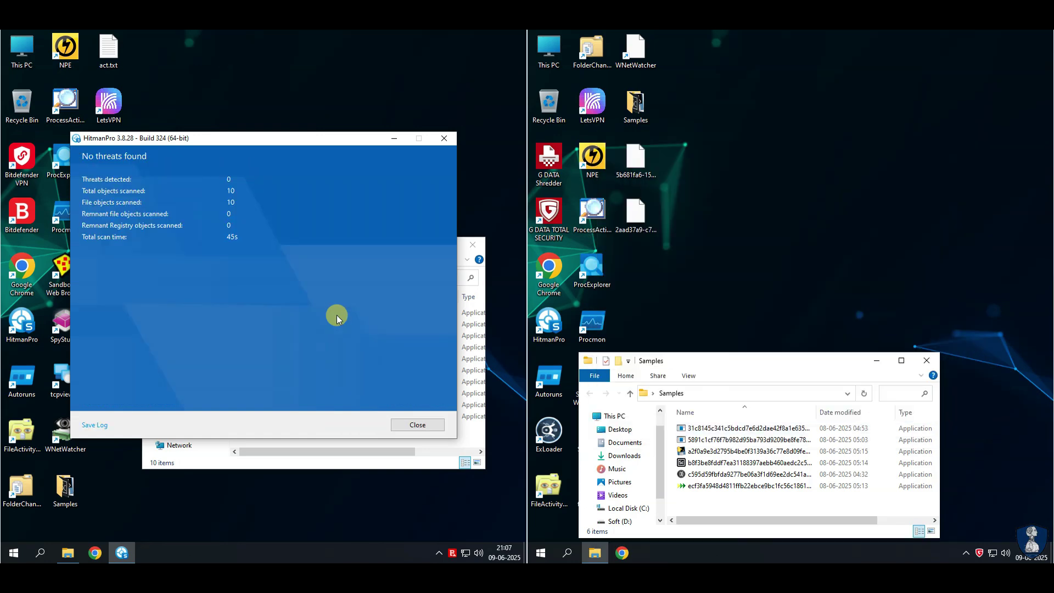
click(419, 426)
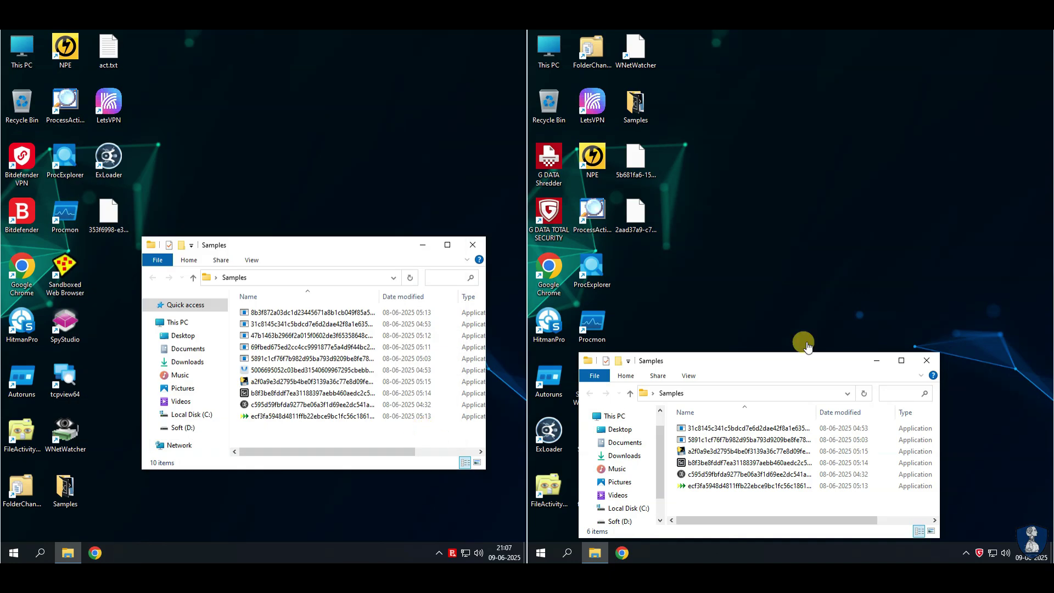
Step: Launch HitmanPro and start a full computer scan on both machines
double_click(22, 324)
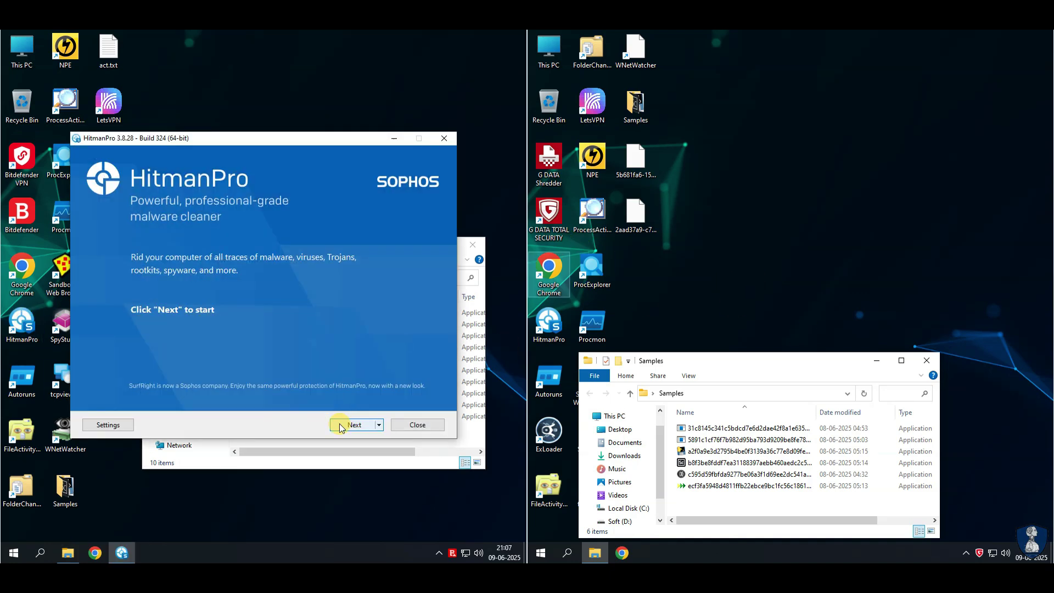
click(351, 425)
double_click(549, 324)
key(Return)
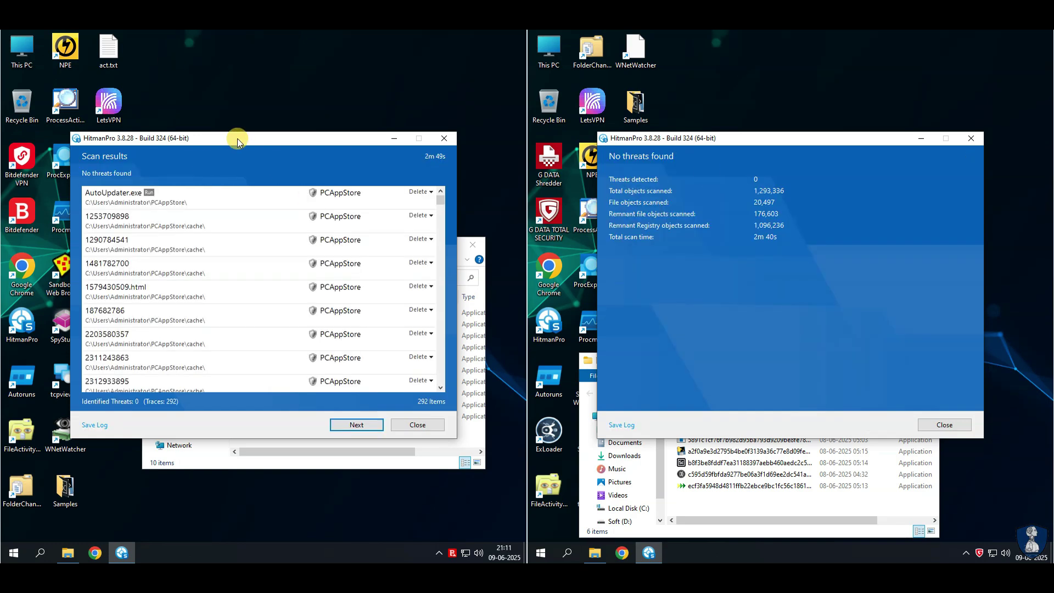
Step: Review the PCAppStore traces HitmanPro lists on the Bitdefender machine, start removing them, and close HitmanPro on the G DATA machine
scroll(239, 263, down, 20)
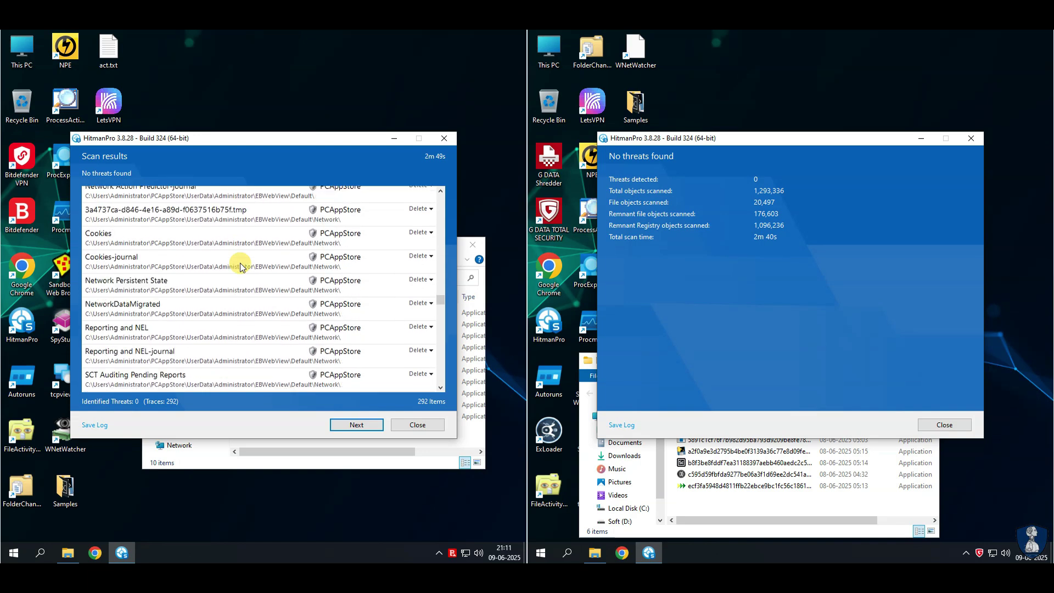
scroll(239, 262, down, 5)
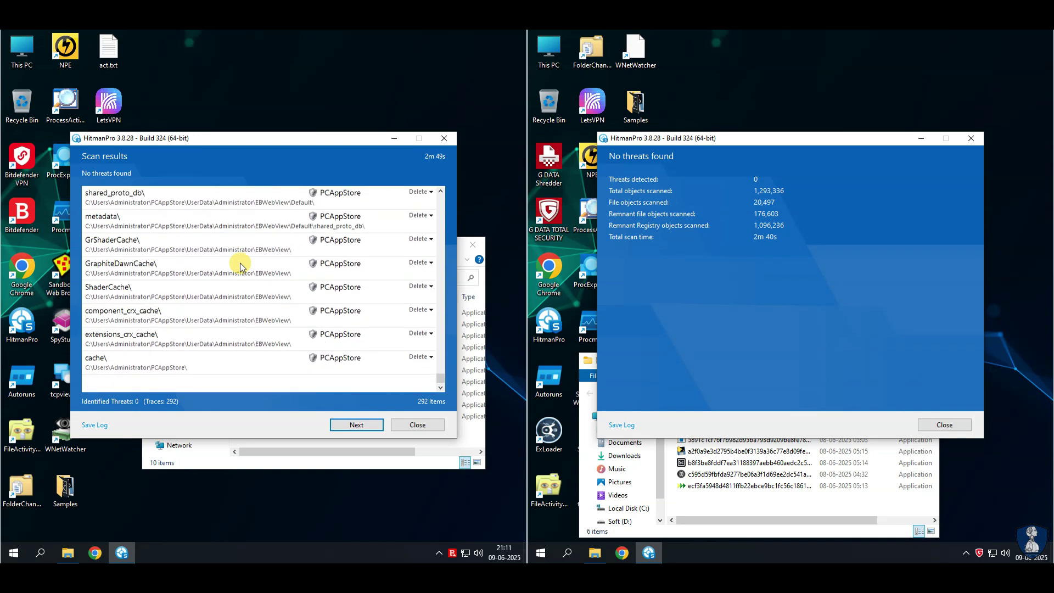
click(357, 426)
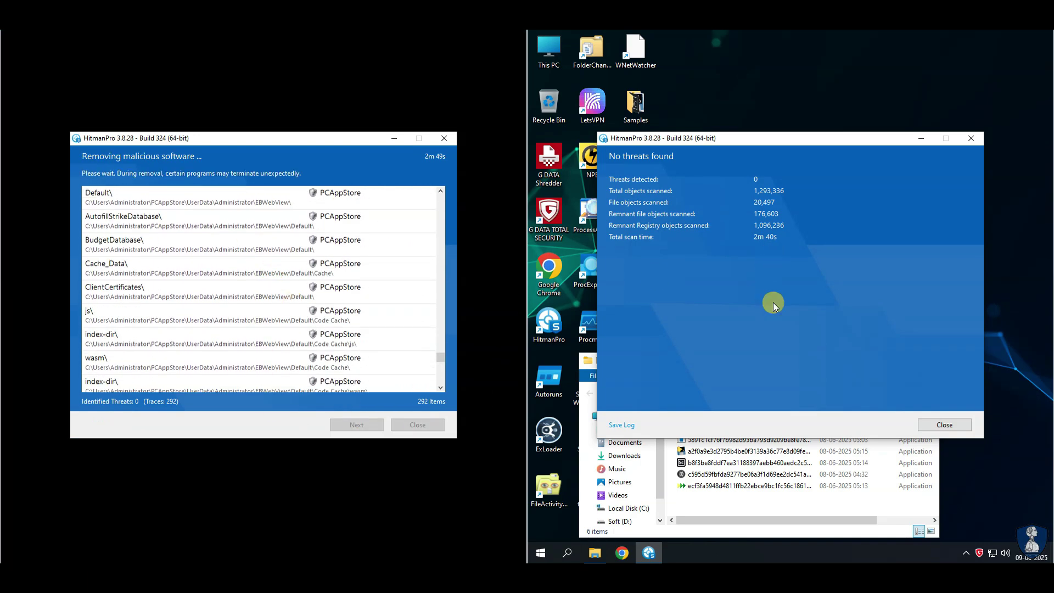
click(944, 424)
Step: Complete the HitmanPro removal, reboot the Bitdefender machine and check the remaining files in its Samples folder
scroll(377, 356, down, 20)
scroll(377, 354, down, 10)
click(357, 425)
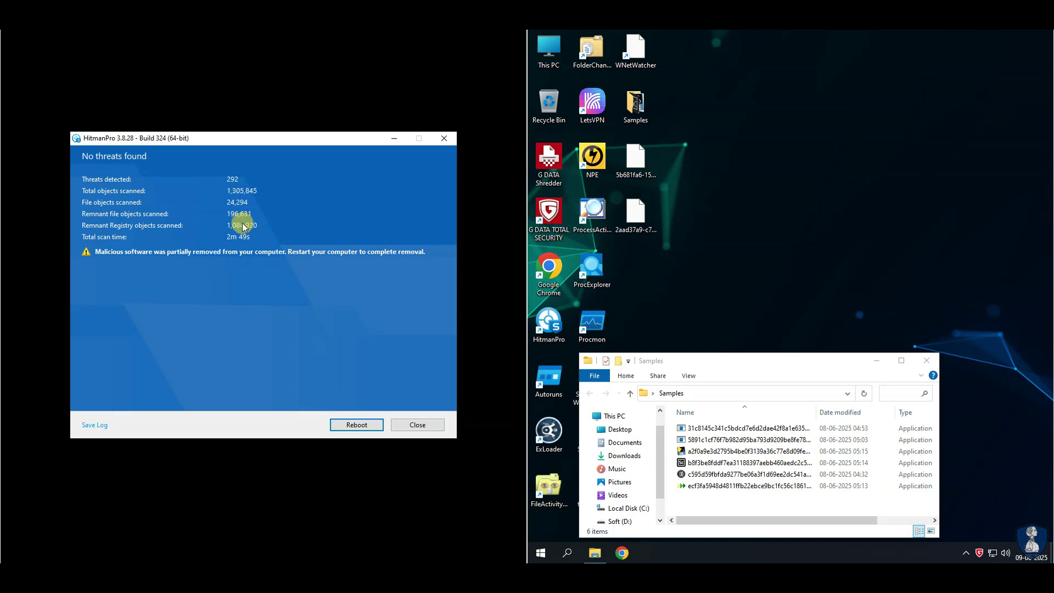
click(356, 425)
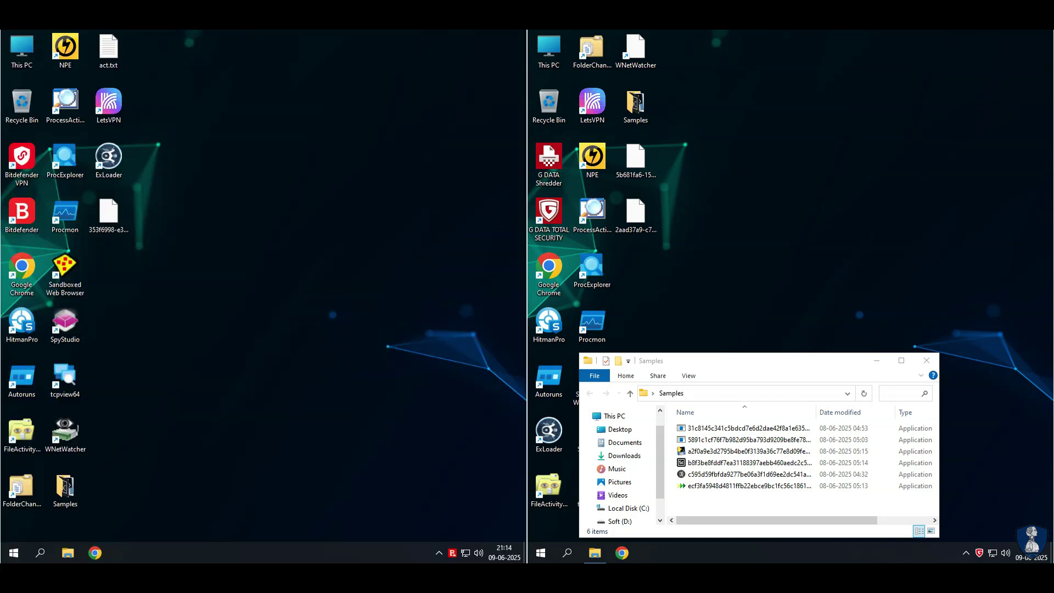
double_click(65, 488)
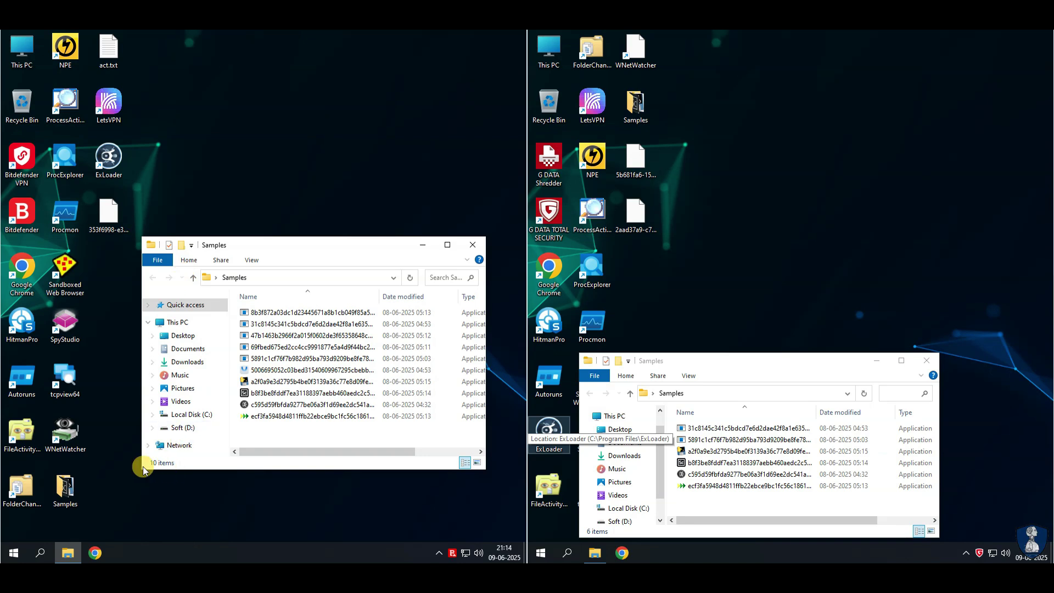
click(471, 246)
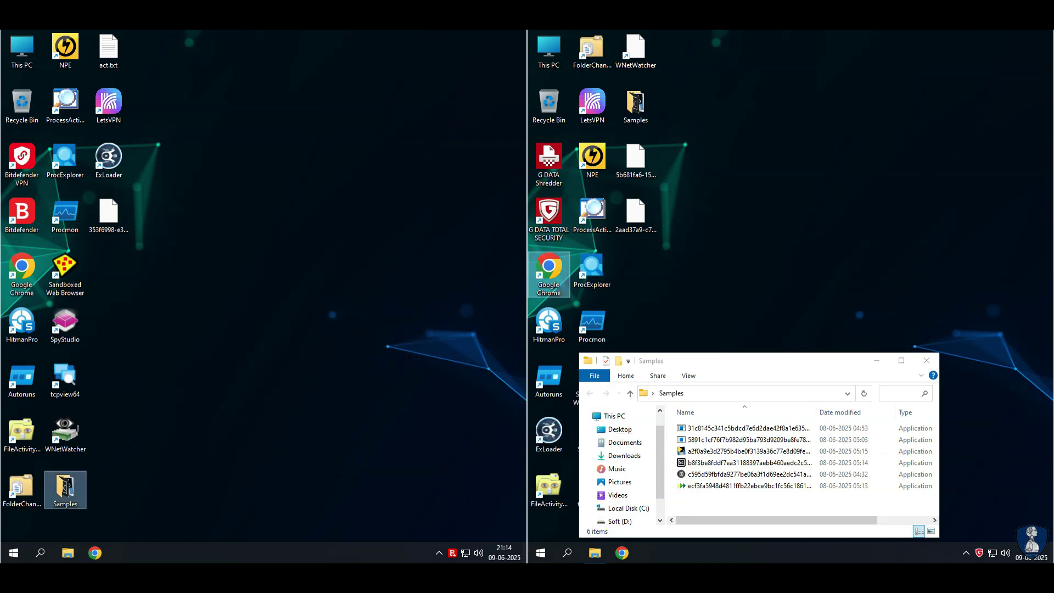
Step: Submit the 31c8145c sample from the G DATA machine's Samples folder to VirusTotal and review its summary and vendor detections
key(alt+Tab)
click(595, 553)
drag(698, 430, 693, 291)
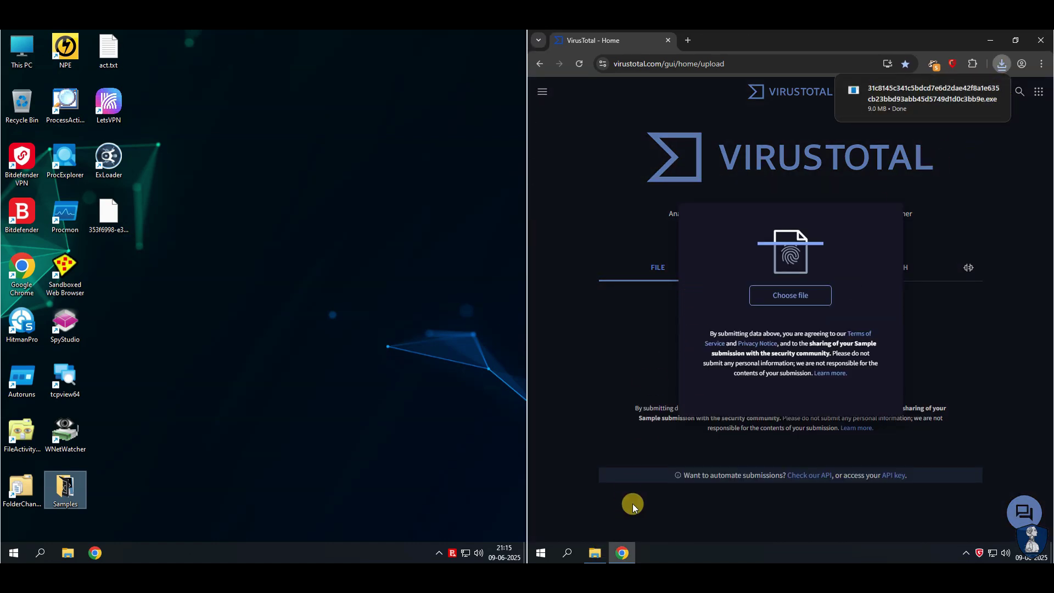
click(595, 553)
drag(648, 425, 626, 331)
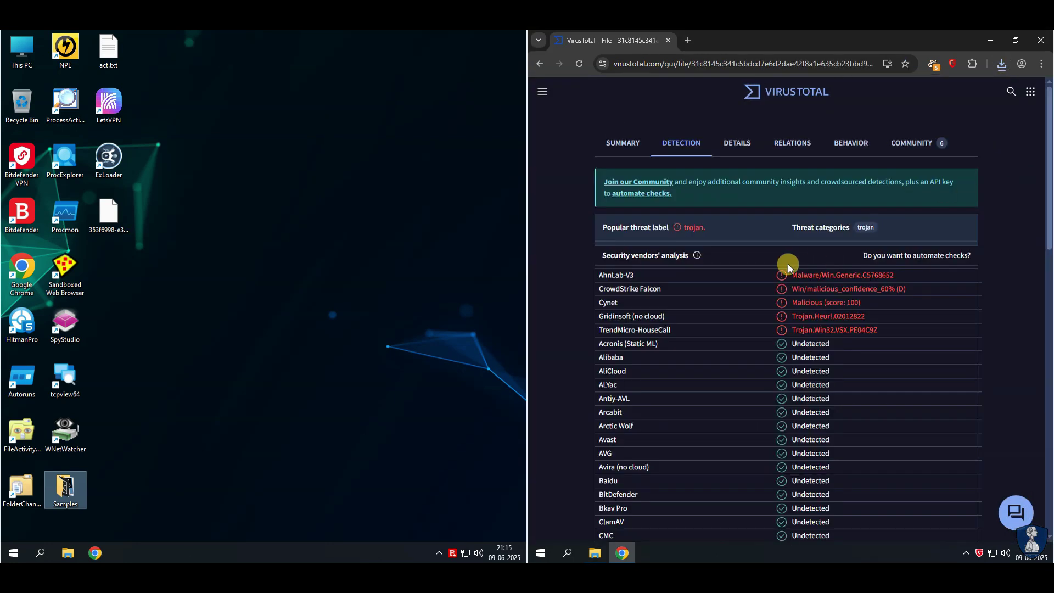
click(622, 143)
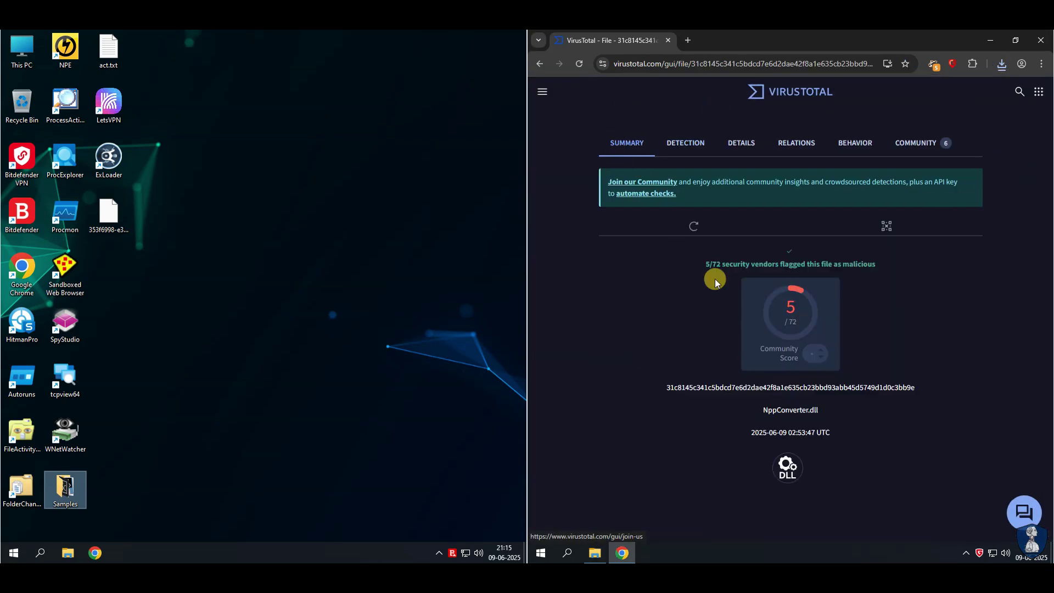
click(684, 143)
drag(604, 302, 609, 315)
click(608, 316)
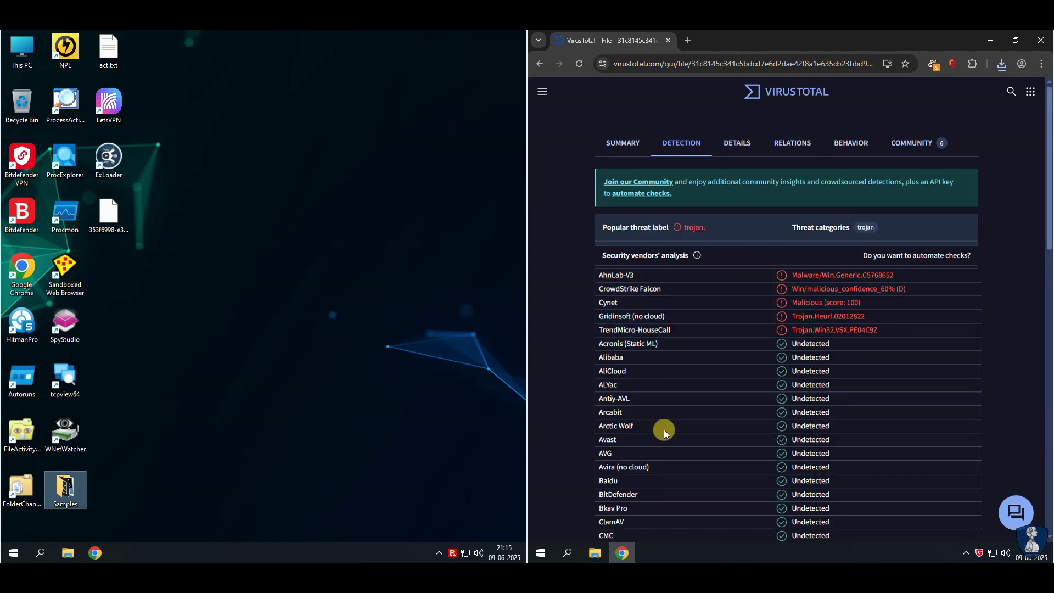
Step: Submit the 5891c1cf sample to VirusTotal and review its summary and the vendors' detection list
click(592, 554)
drag(696, 439, 742, 279)
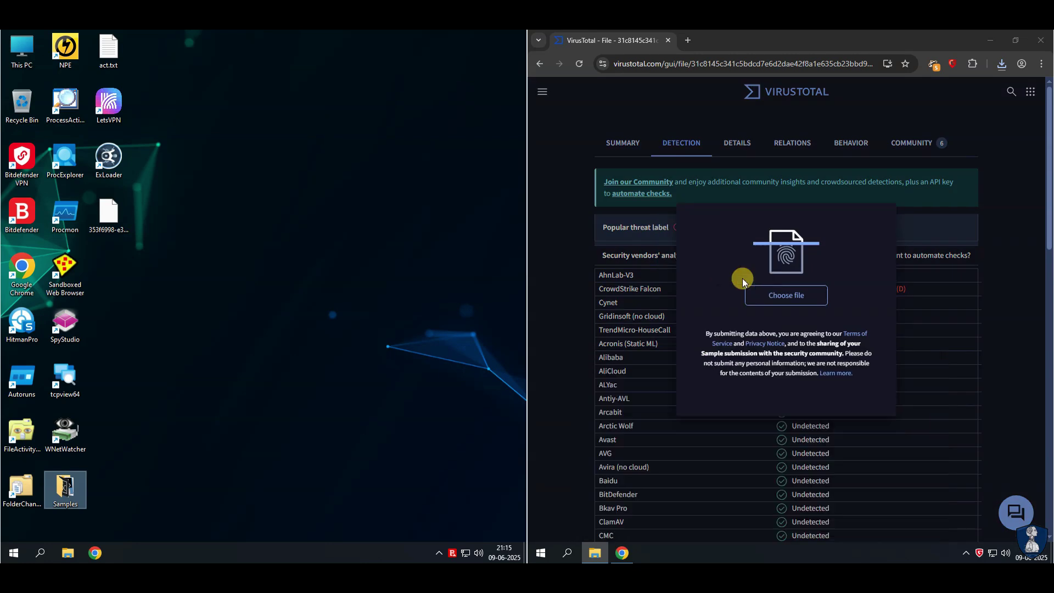
click(618, 157)
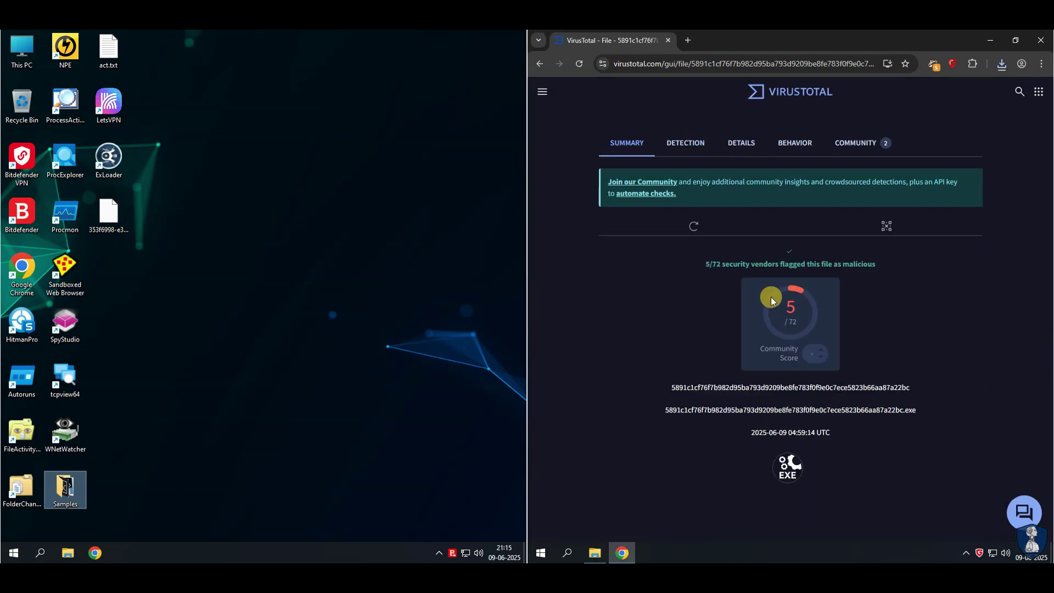
click(686, 143)
click(652, 262)
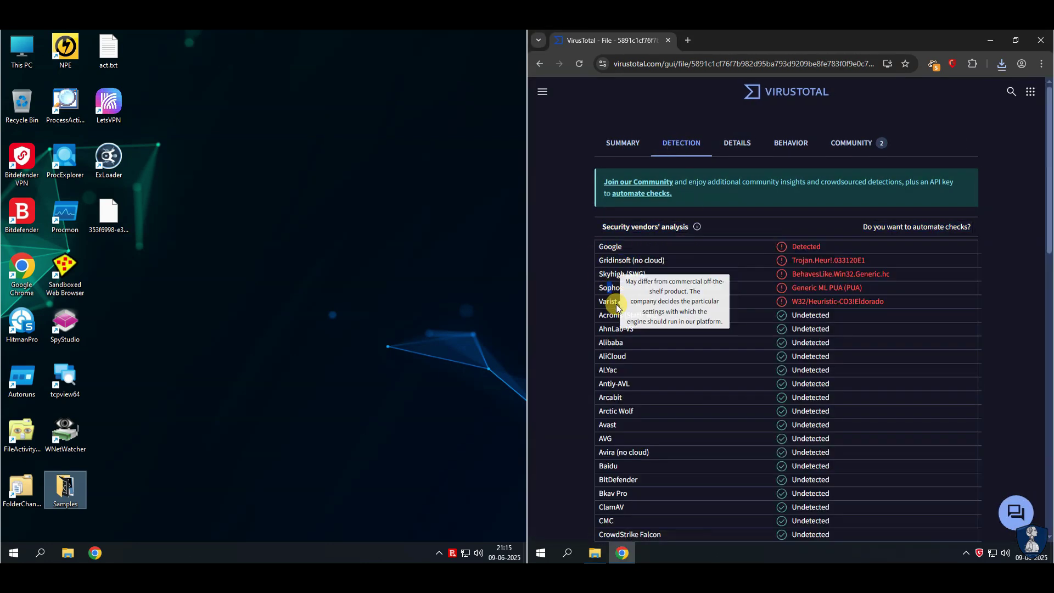
Step: Submit the a2f0a9e3 sample to VirusTotal and review its vendor detections and summary score
click(595, 553)
drag(713, 451, 752, 303)
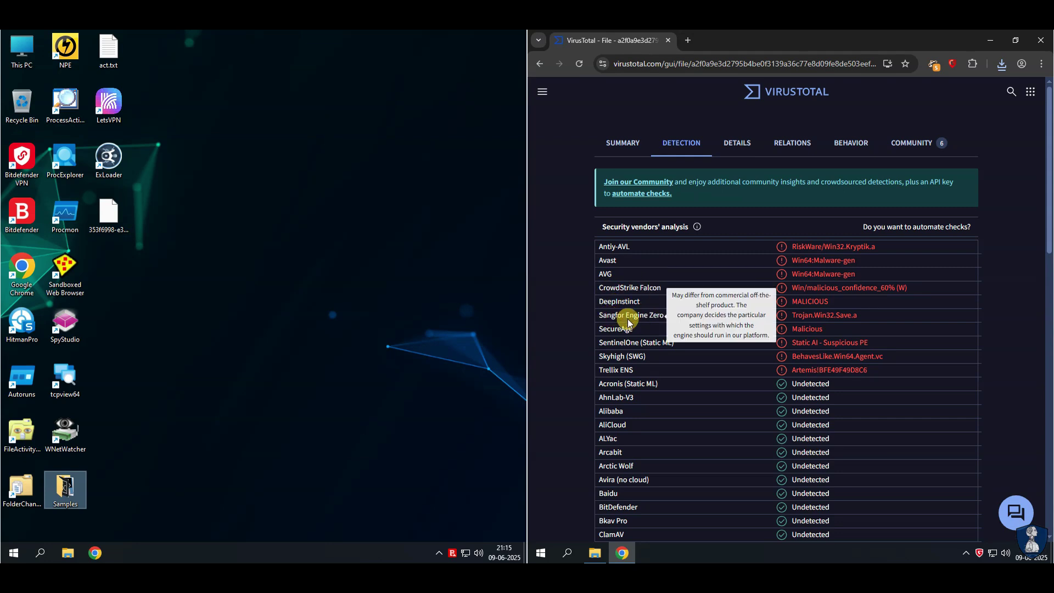
click(618, 144)
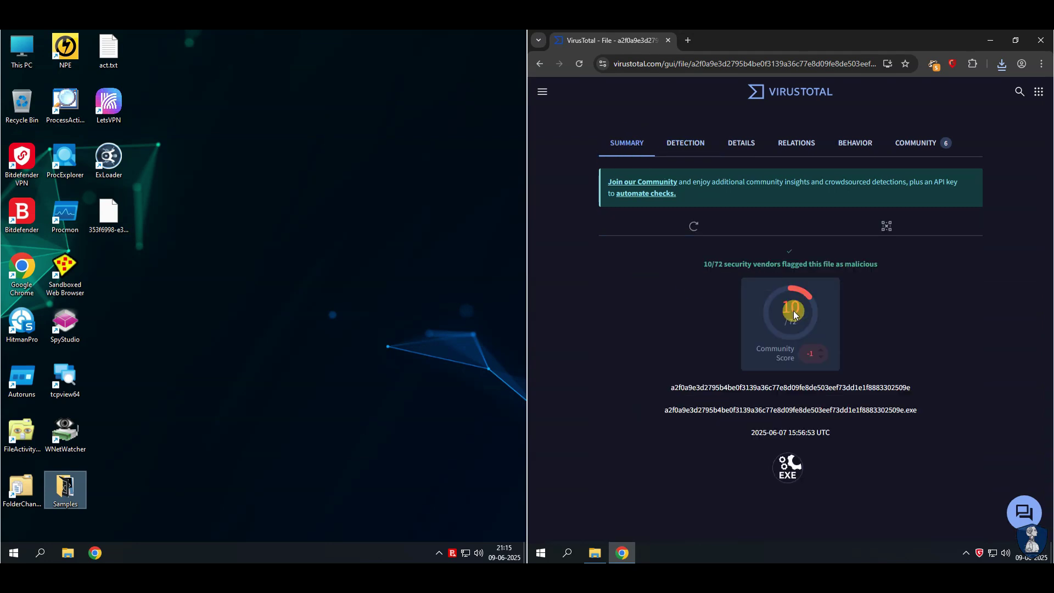
Step: Submit the b8f3be8f sample to VirusTotal and check its vendor detections and summary score
click(595, 553)
click(708, 464)
drag(708, 464, 774, 306)
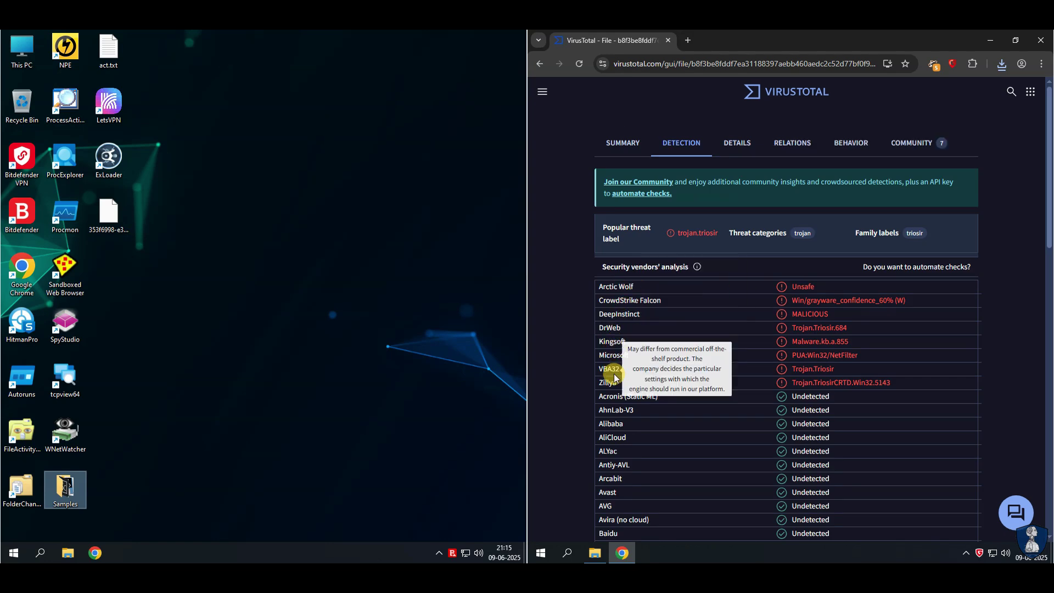
click(624, 147)
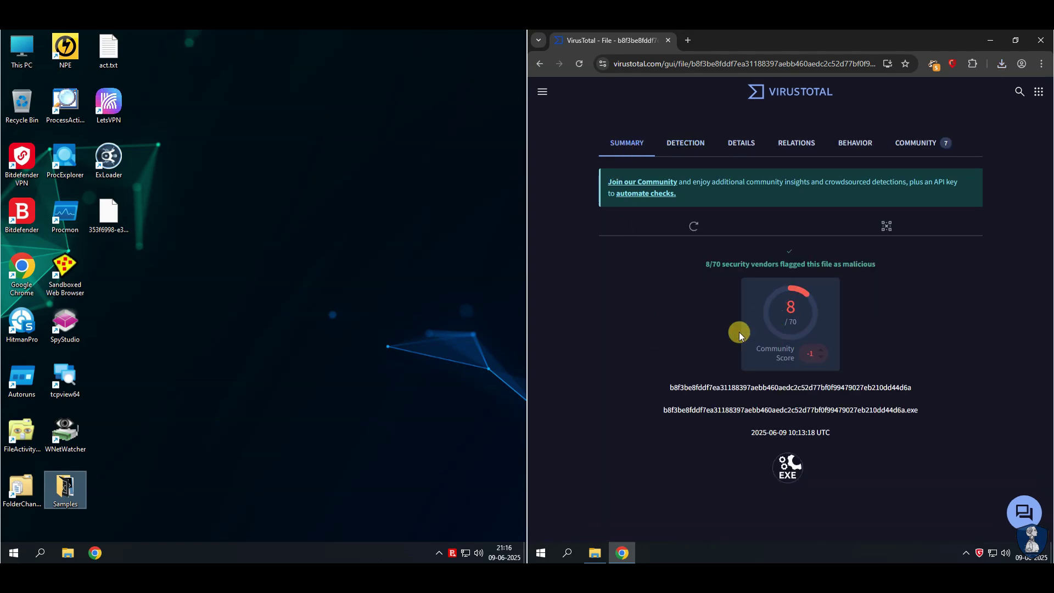
Step: Submit the c595d59f sample to VirusTotal and check which vendors flag it, including its summary
click(594, 552)
drag(708, 476, 730, 340)
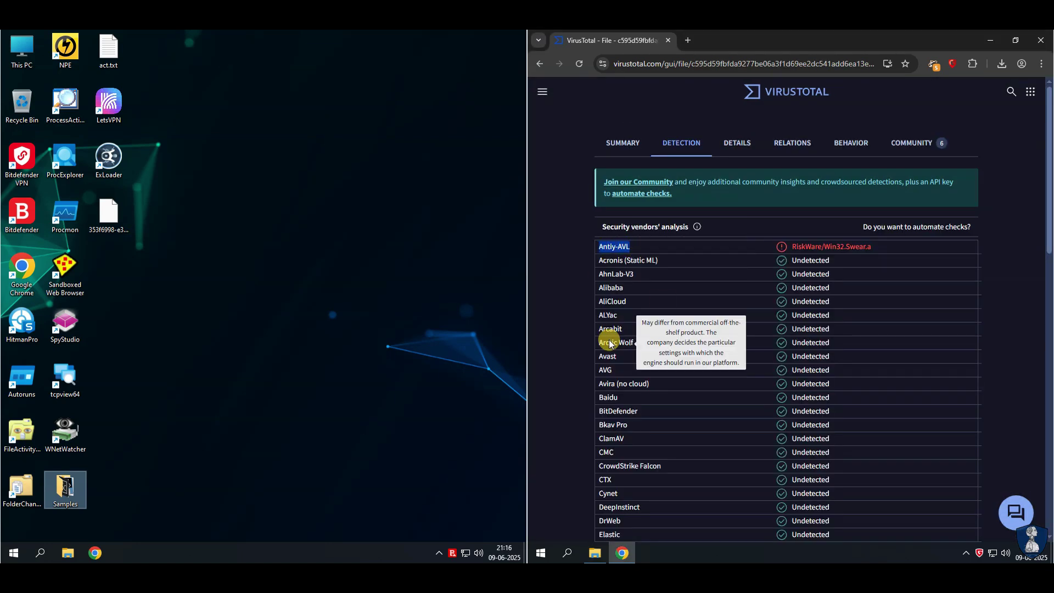
click(618, 151)
Step: Submit the remaining ecf3fa59 sample to VirusTotal, review its detections and summary, and recheck the Samples folder
click(594, 553)
drag(648, 490, 779, 313)
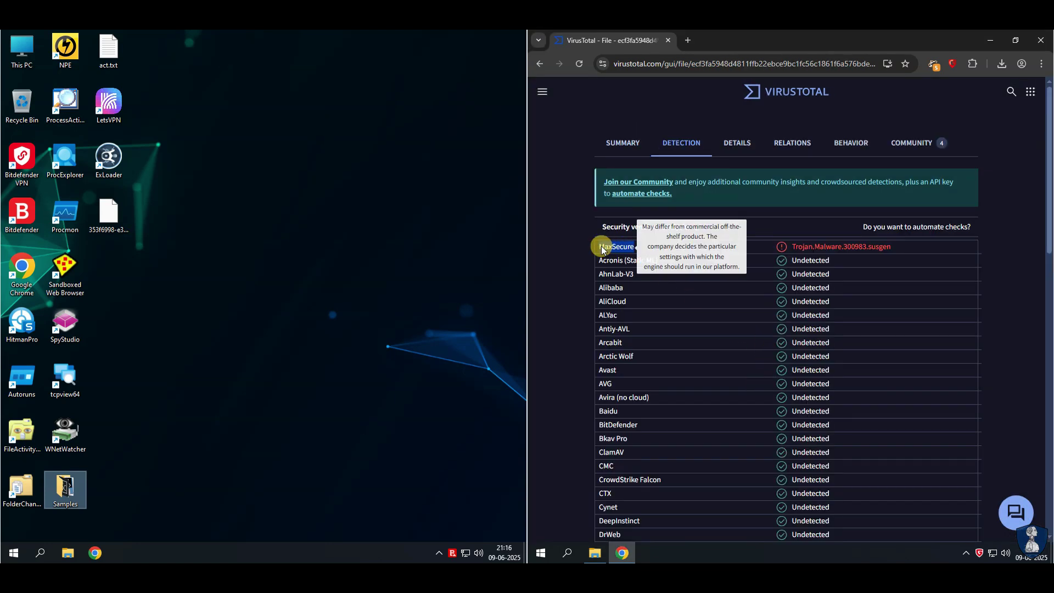
click(620, 143)
click(595, 553)
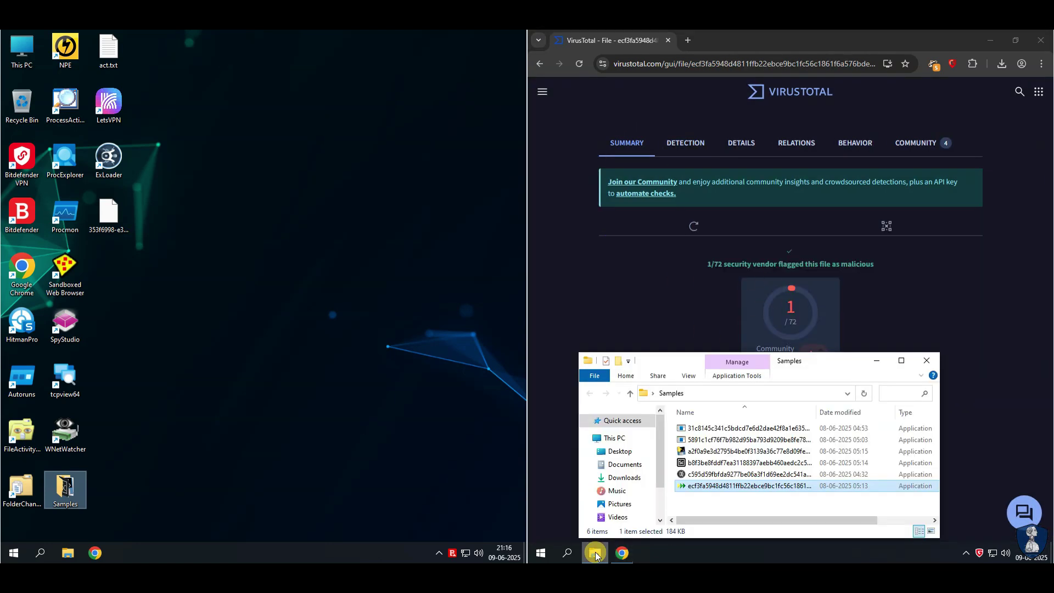
click(958, 326)
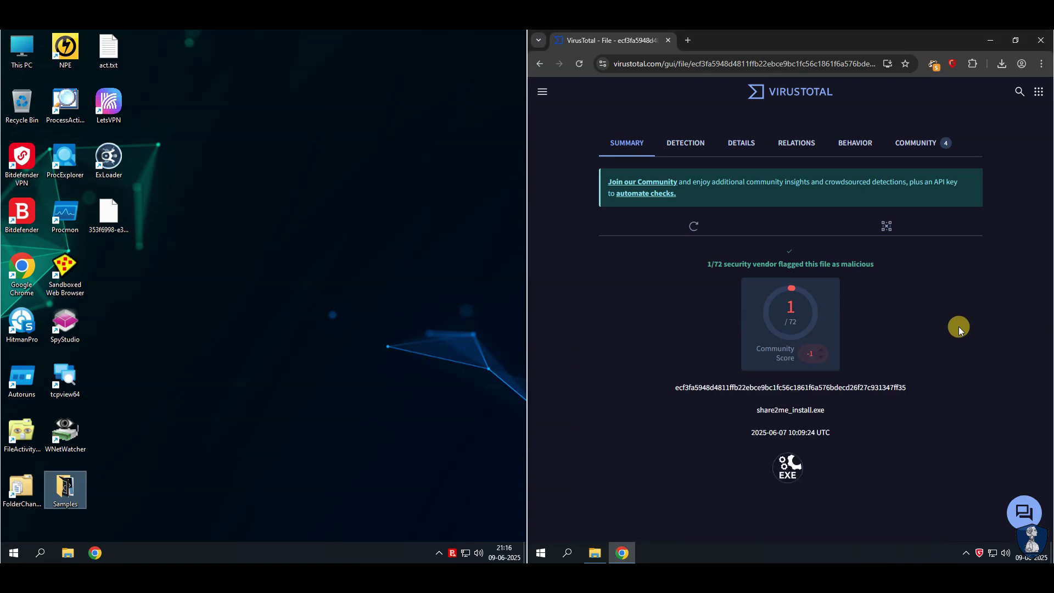
Step: Close the browser and Samples folder on the G DATA machine, and shut down both machines
click(1034, 40)
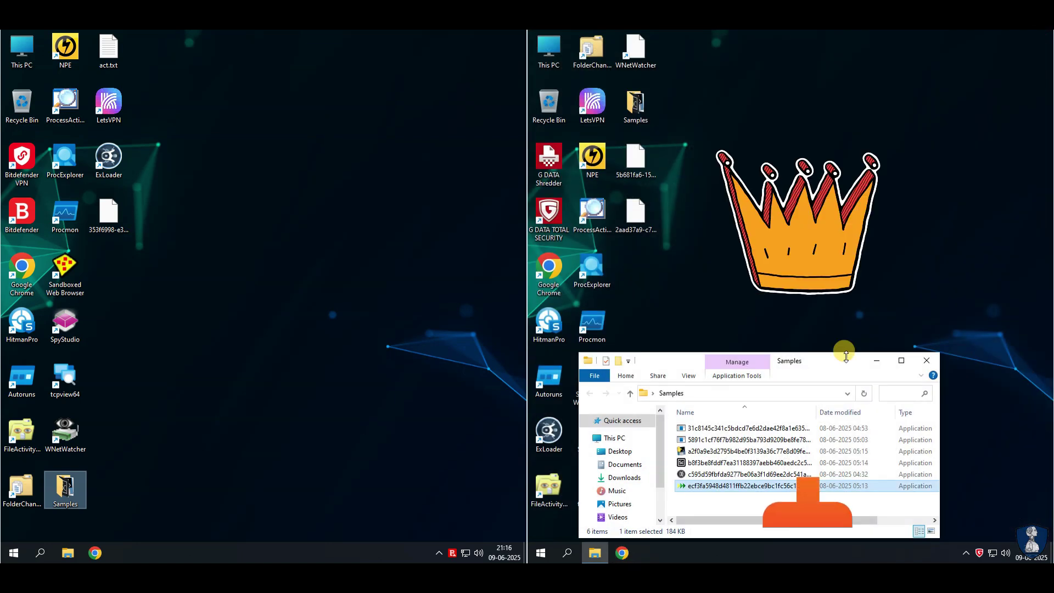
click(927, 334)
right_click(541, 553)
mouse_move(611, 524)
click(724, 494)
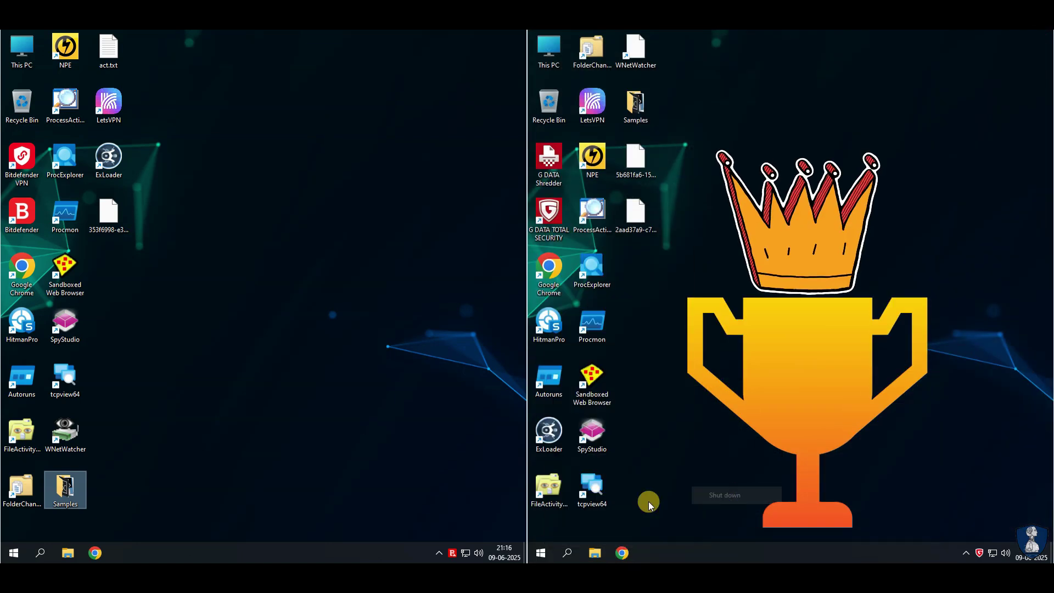
right_click(14, 553)
mouse_move(110, 519)
click(199, 504)
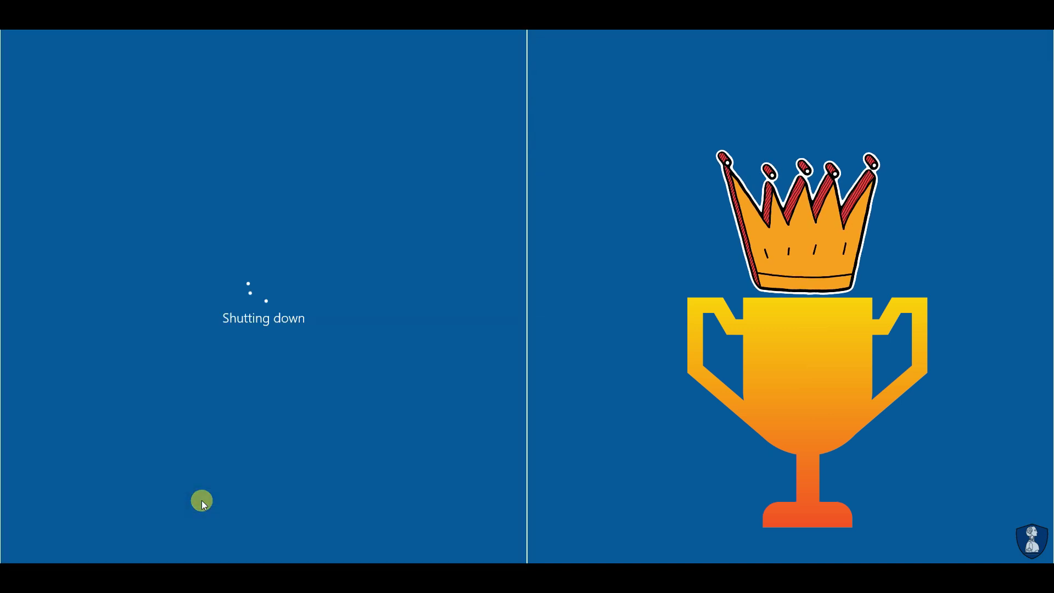